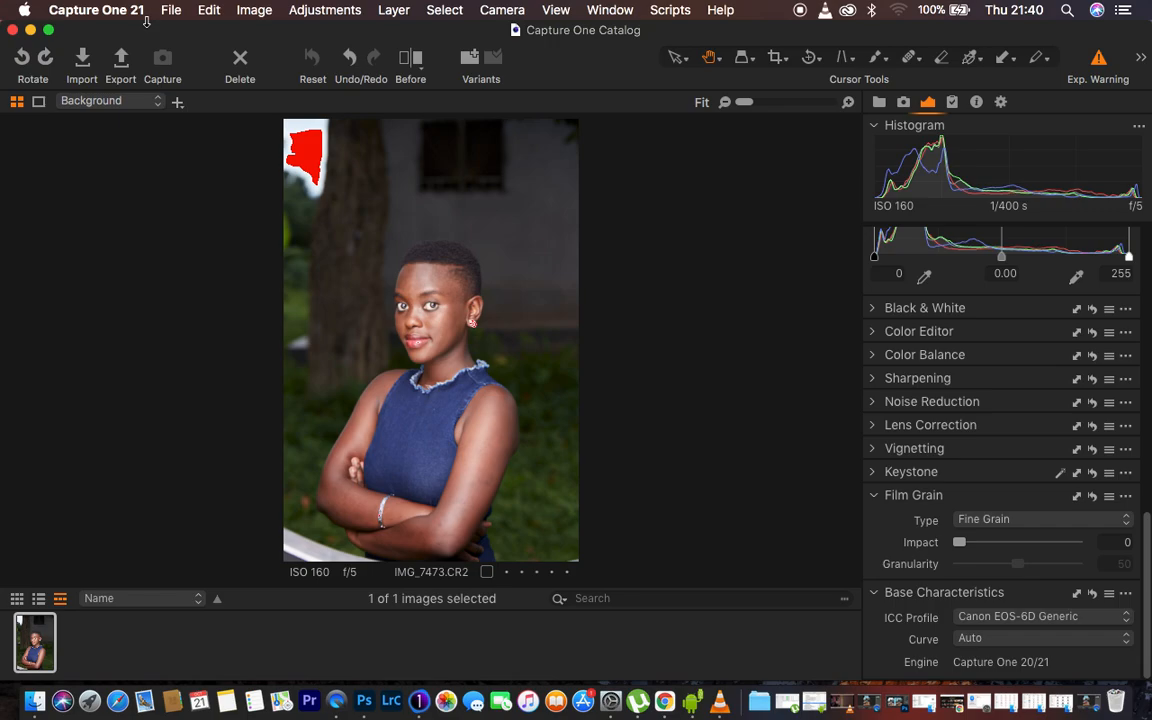
Set the photo's ICC profile to Canon EOS-6D ProStandard in the base characteristics
{"action": "scroll", "coordinate": [866, 268], "scroll_direction": "up", "scroll_amount": 10}
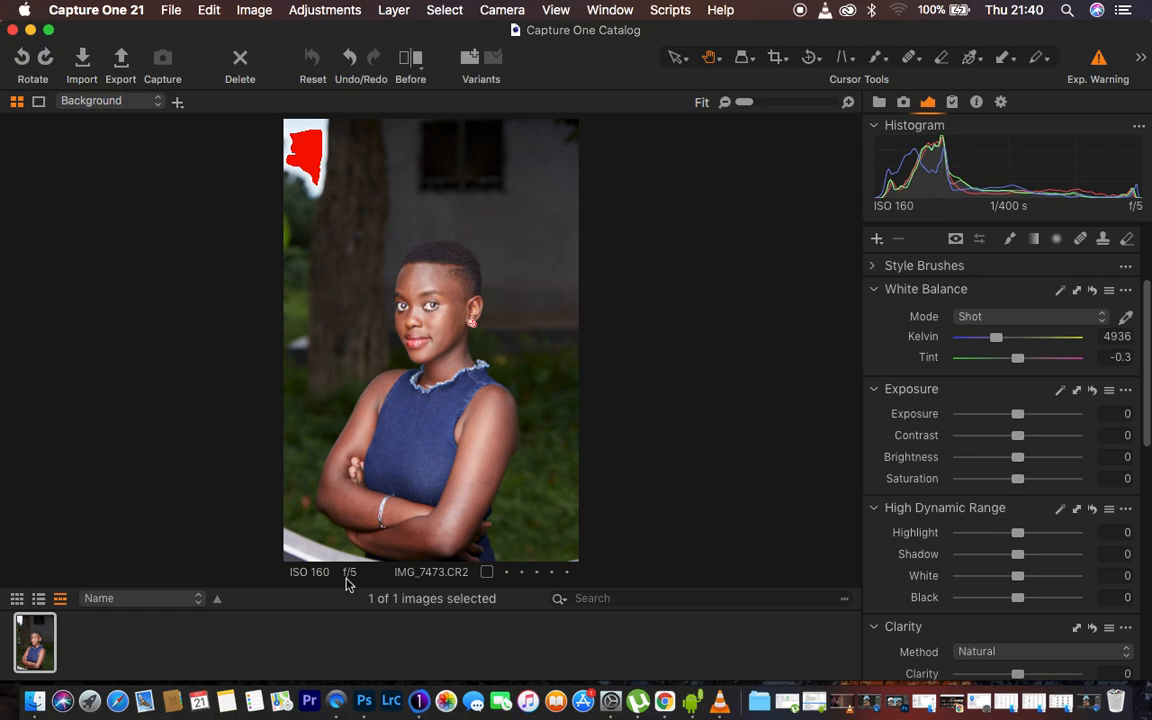
{"action": "scroll", "coordinate": [470, 520], "scroll_direction": "up", "scroll_amount": 5}
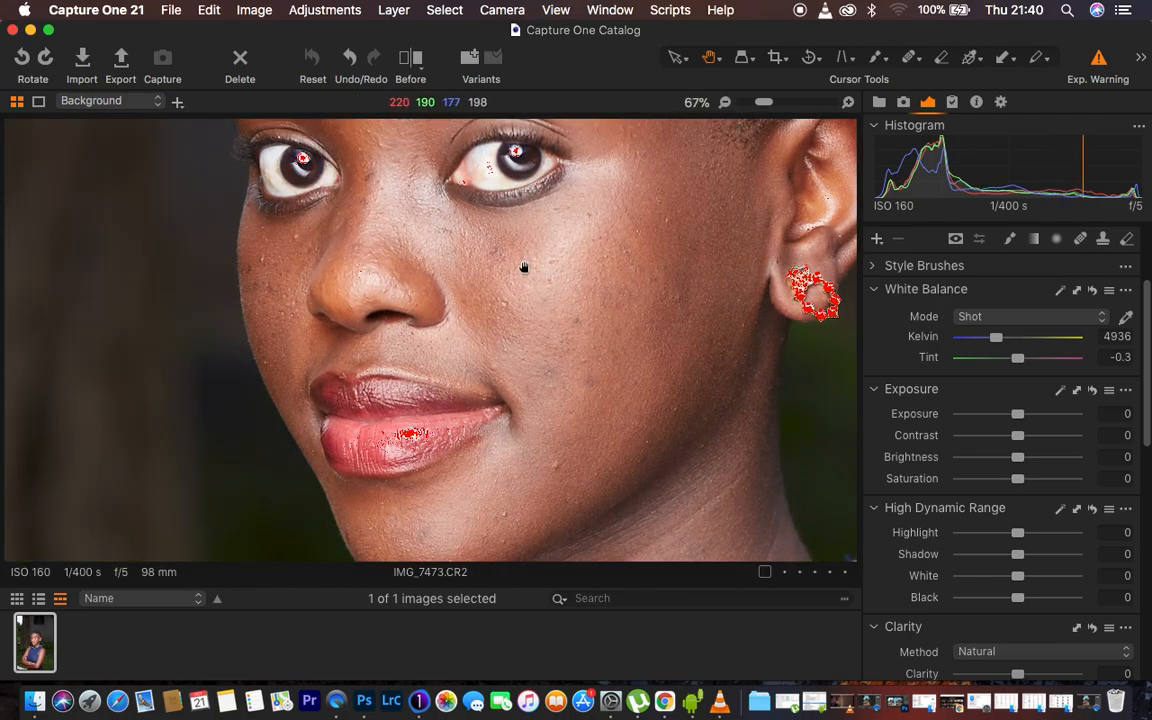
{"action": "scroll", "coordinate": [530, 322], "scroll_direction": "down", "scroll_amount": 5}
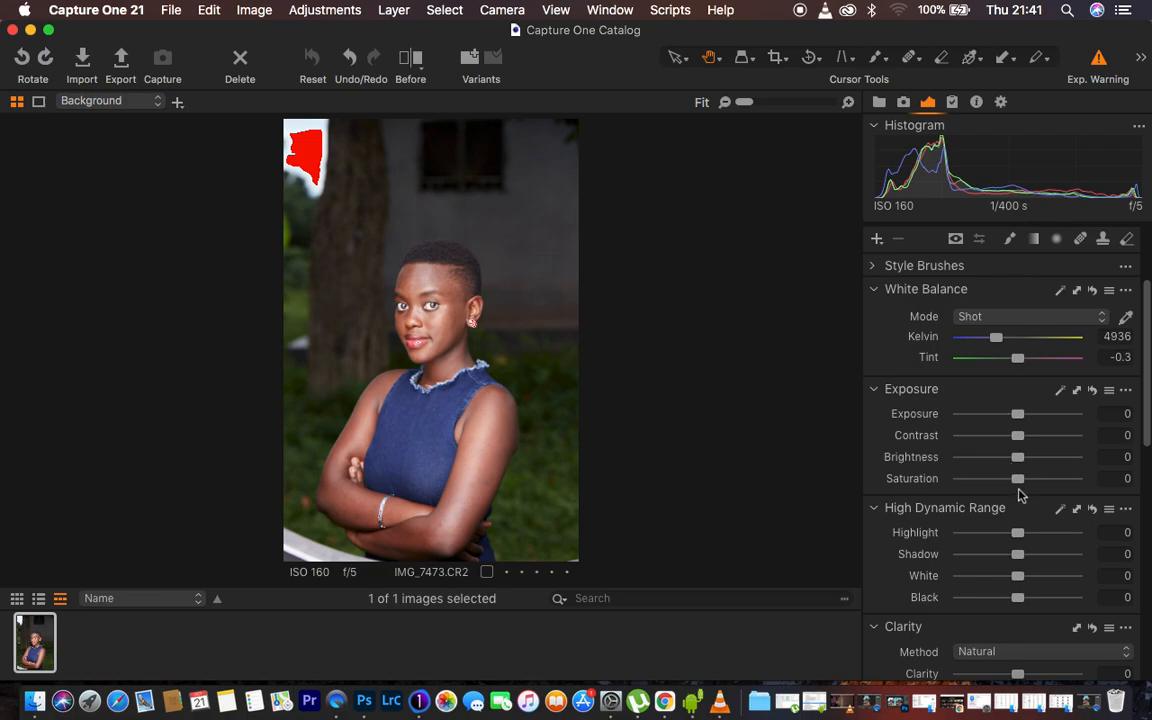
{"action": "scroll", "coordinate": [1058, 525], "scroll_direction": "down", "scroll_amount": 3}
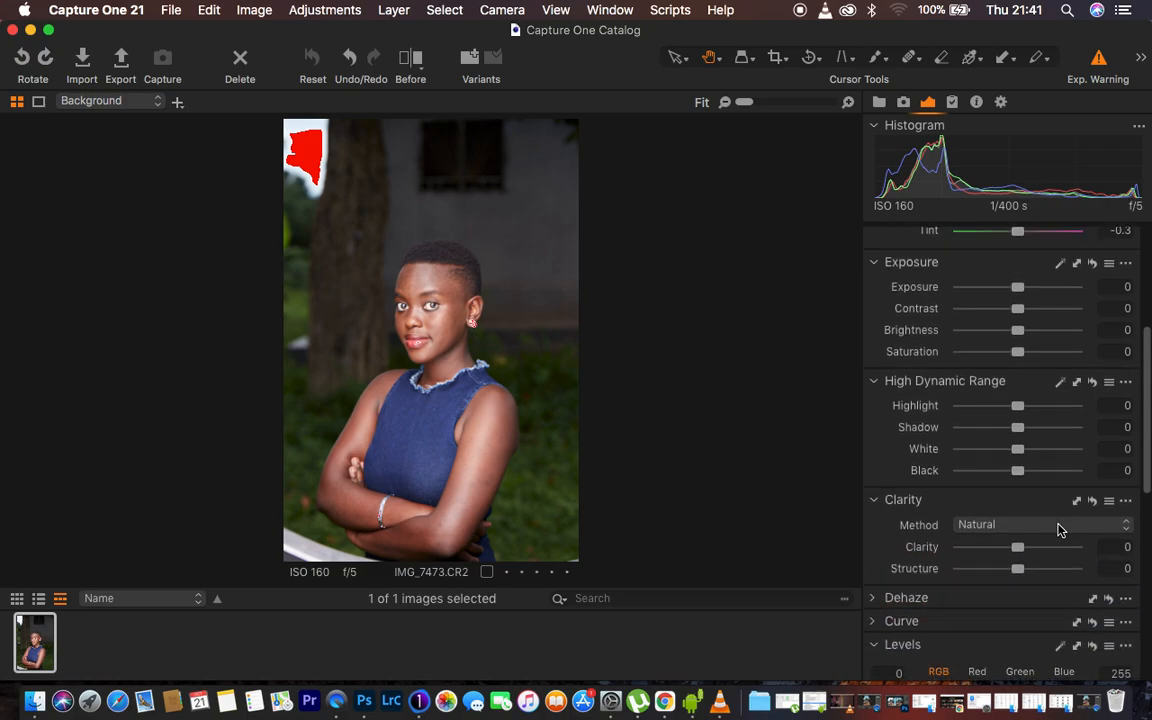
{"action": "scroll", "coordinate": [1058, 528], "scroll_direction": "down", "scroll_amount": 12}
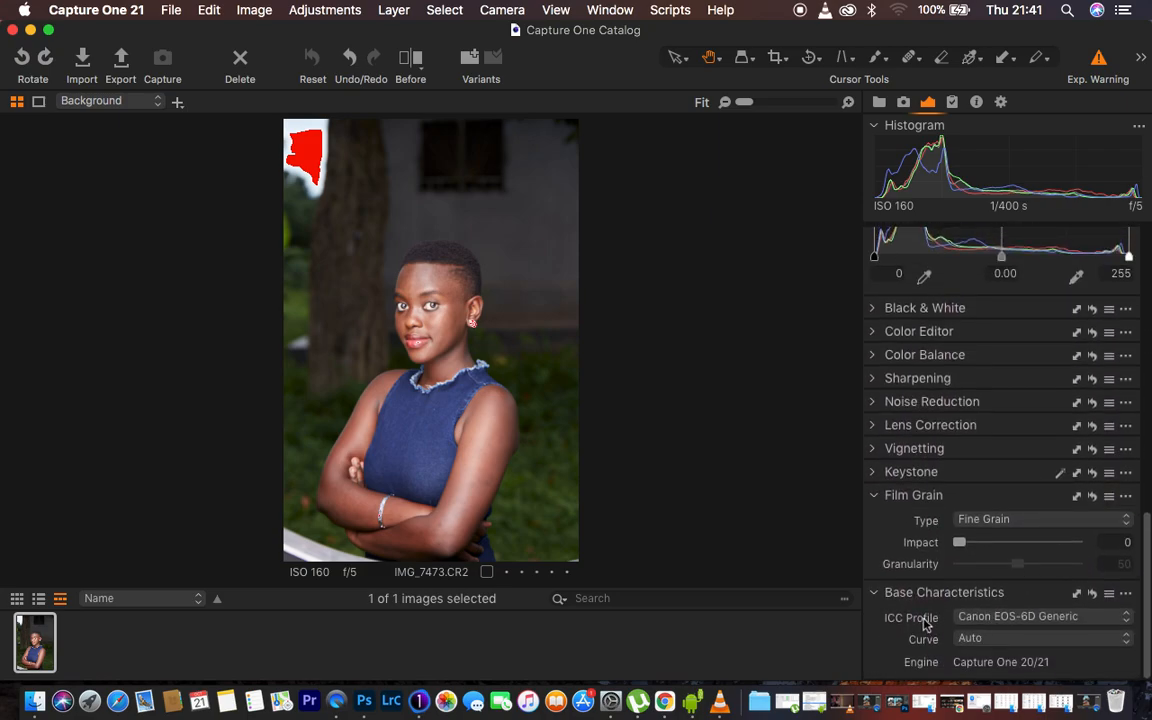
{"action": "left_click", "coordinate": [1029, 616]}
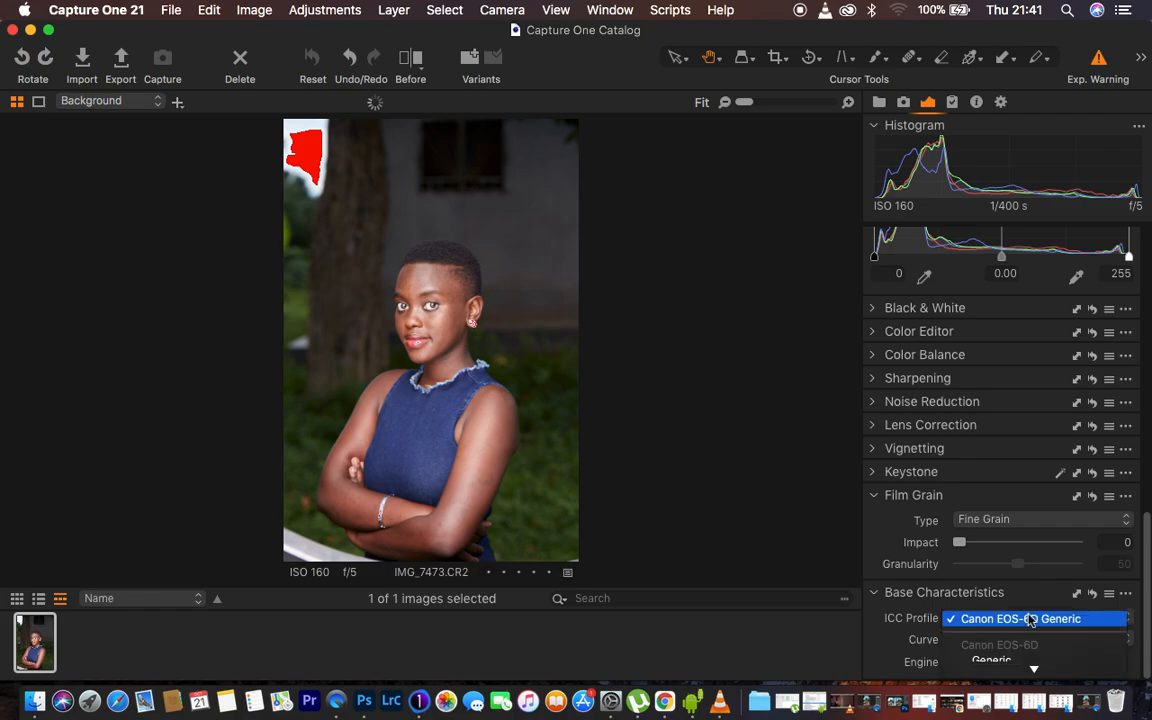
{"action": "mouse_move", "coordinate": [1034, 671]}
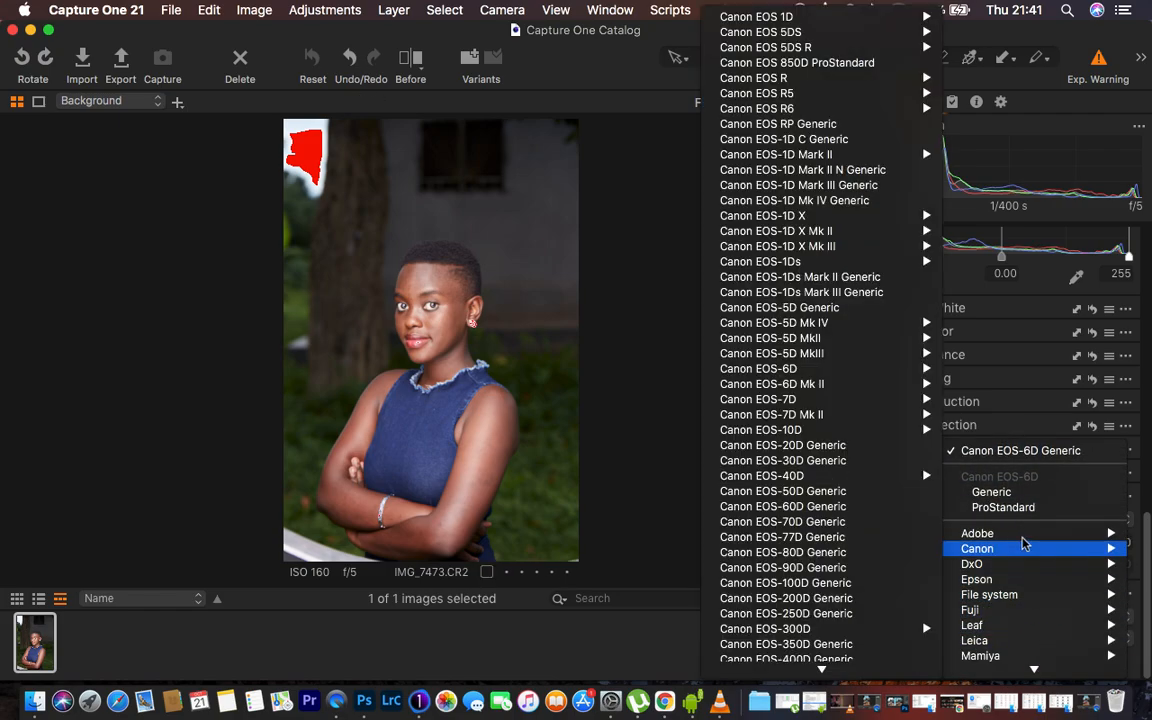
{"action": "left_click", "coordinate": [1008, 512]}
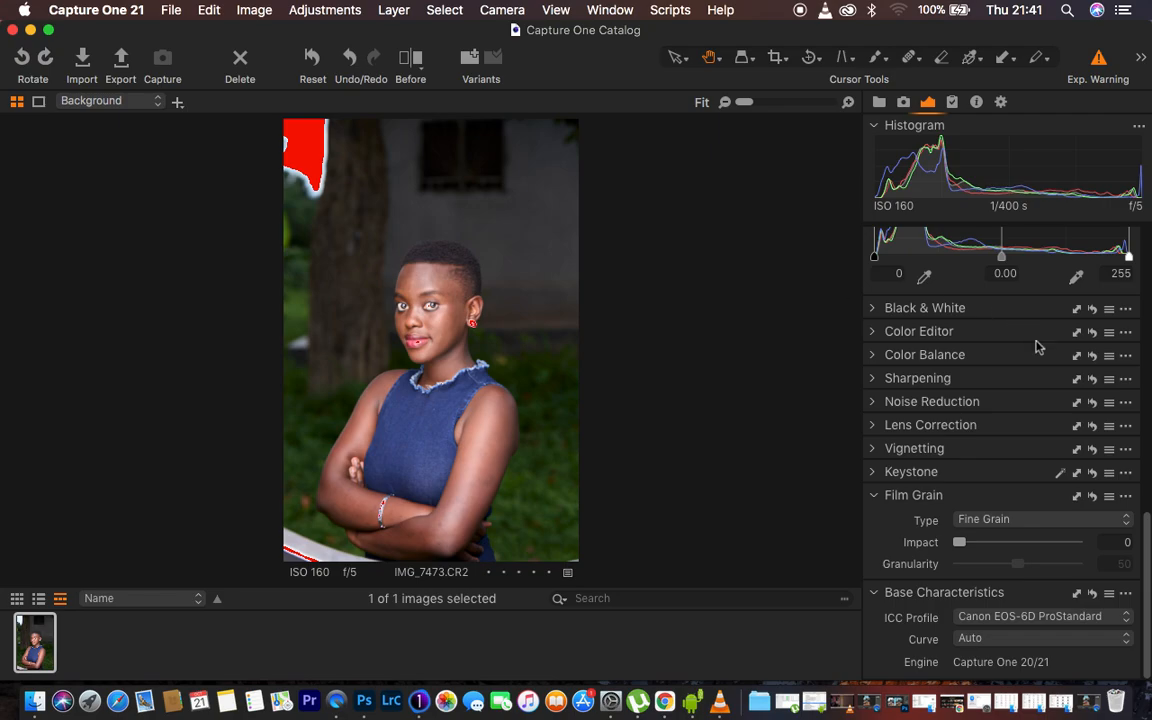
Review the available adjustment tools and the list of preset workspaces
{"action": "scroll", "coordinate": [1036, 344], "scroll_direction": "up", "scroll_amount": 6}
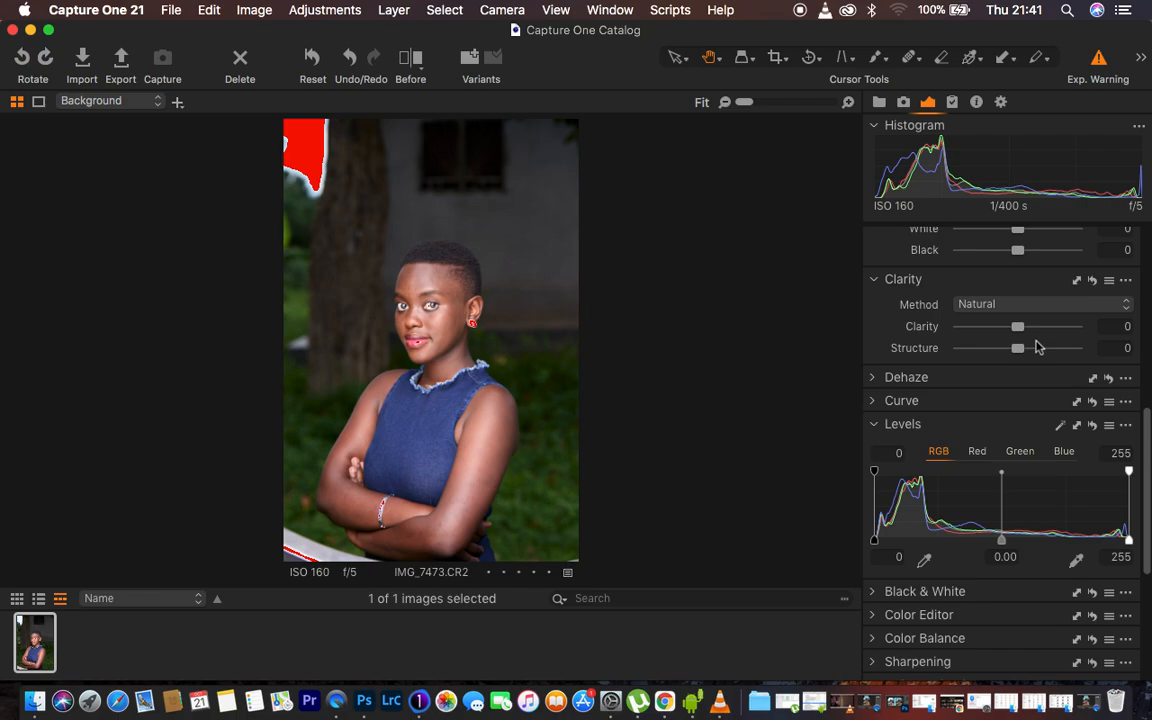
{"action": "scroll", "coordinate": [1036, 346], "scroll_direction": "up", "scroll_amount": 3}
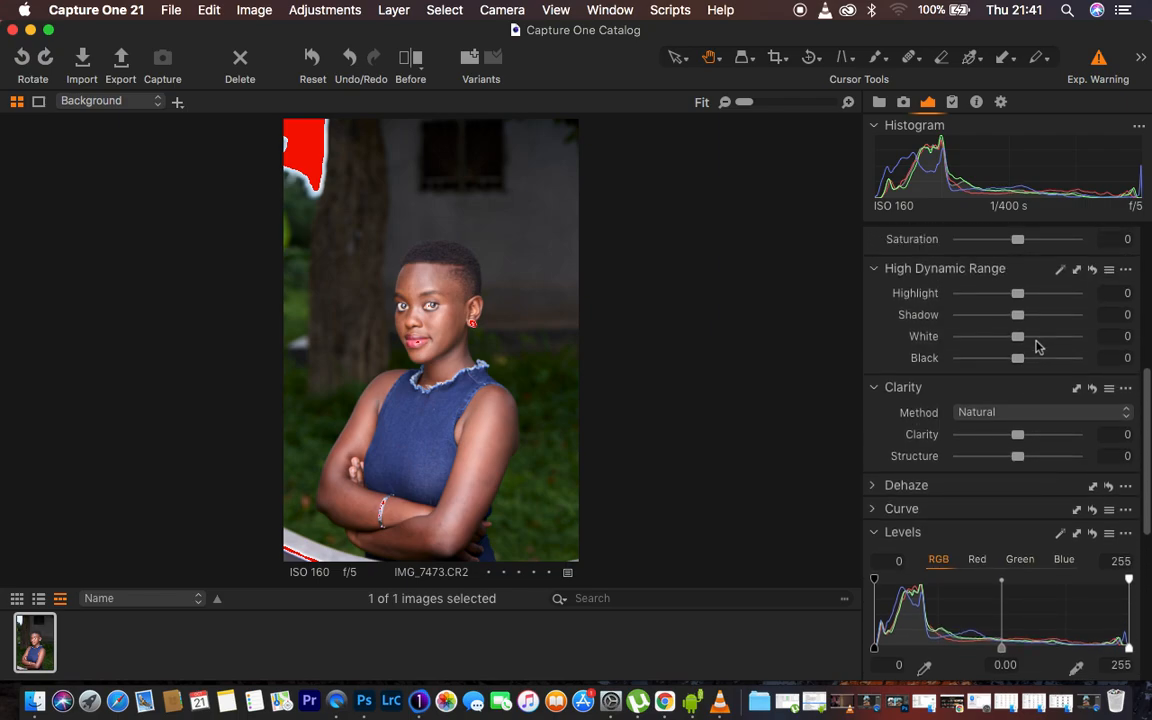
{"action": "scroll", "coordinate": [1036, 346], "scroll_direction": "up", "scroll_amount": 7}
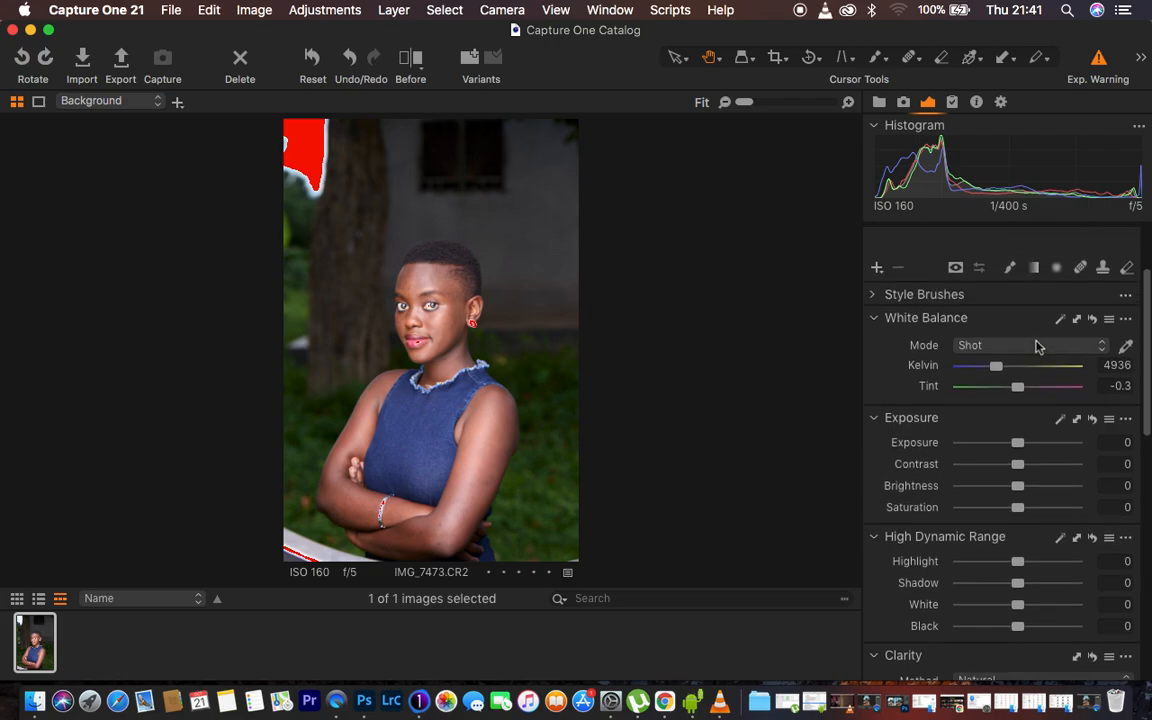
{"action": "scroll", "coordinate": [1014, 484], "scroll_direction": "down", "scroll_amount": 3}
{"action": "scroll", "coordinate": [1014, 484], "scroll_direction": "down", "scroll_amount": 1}
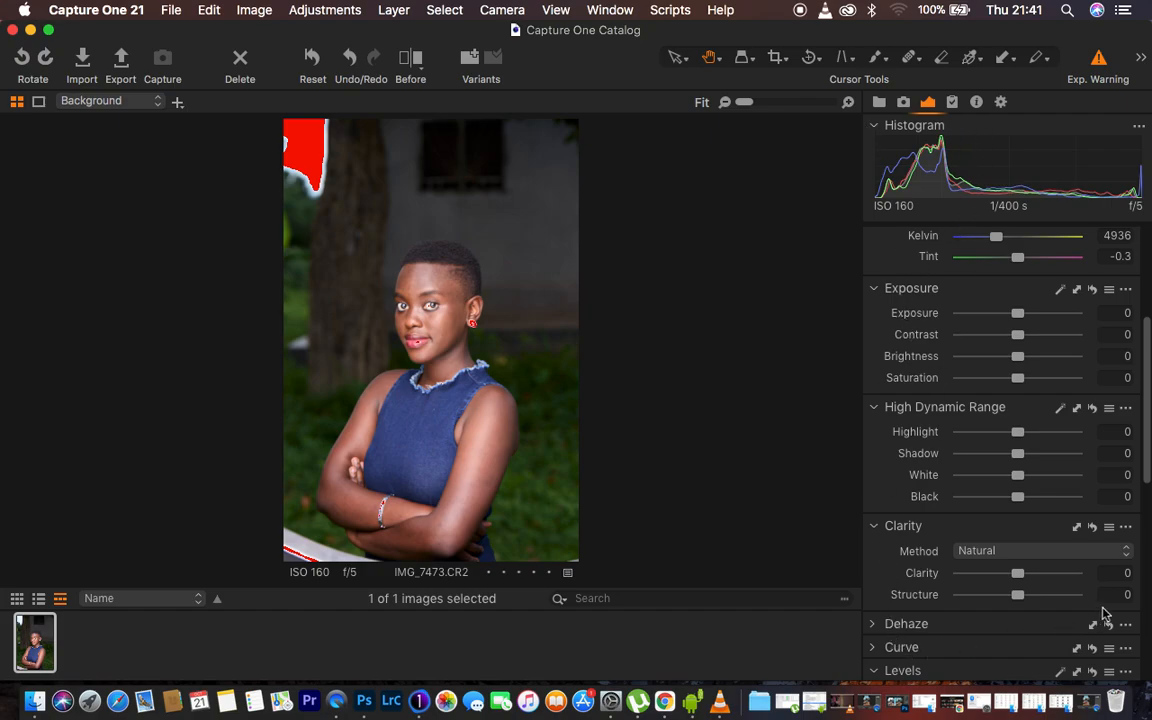
{"action": "left_click", "coordinate": [609, 10]}
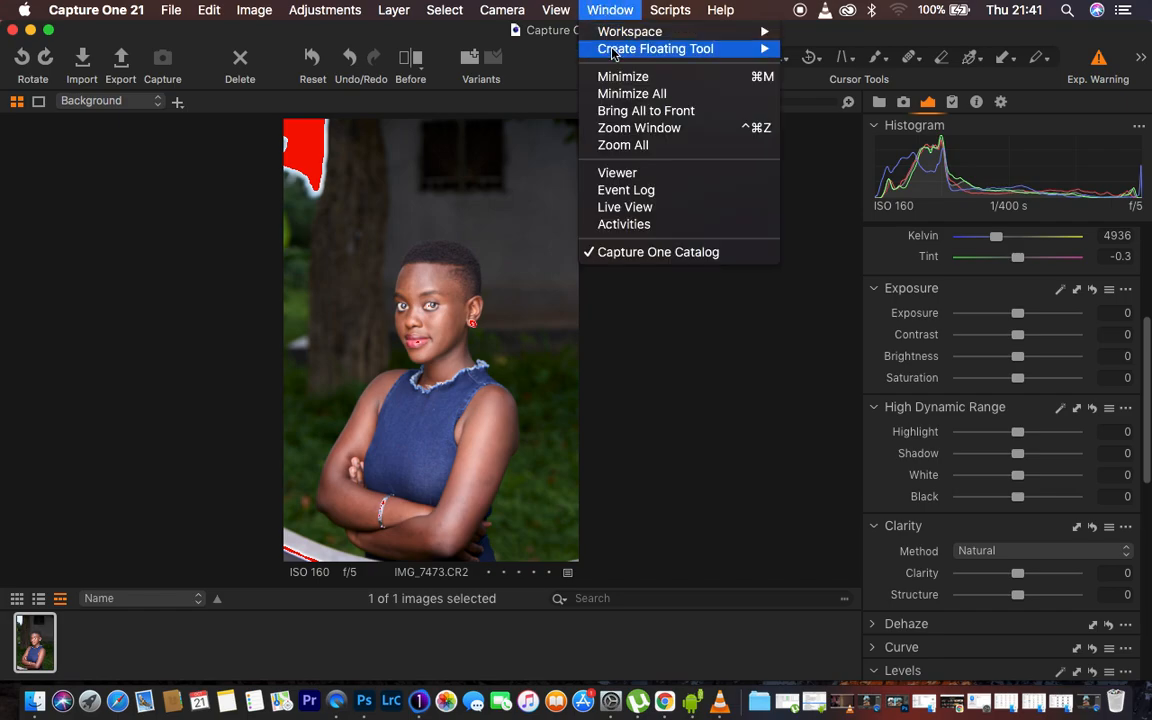
{"action": "mouse_move", "coordinate": [621, 37]}
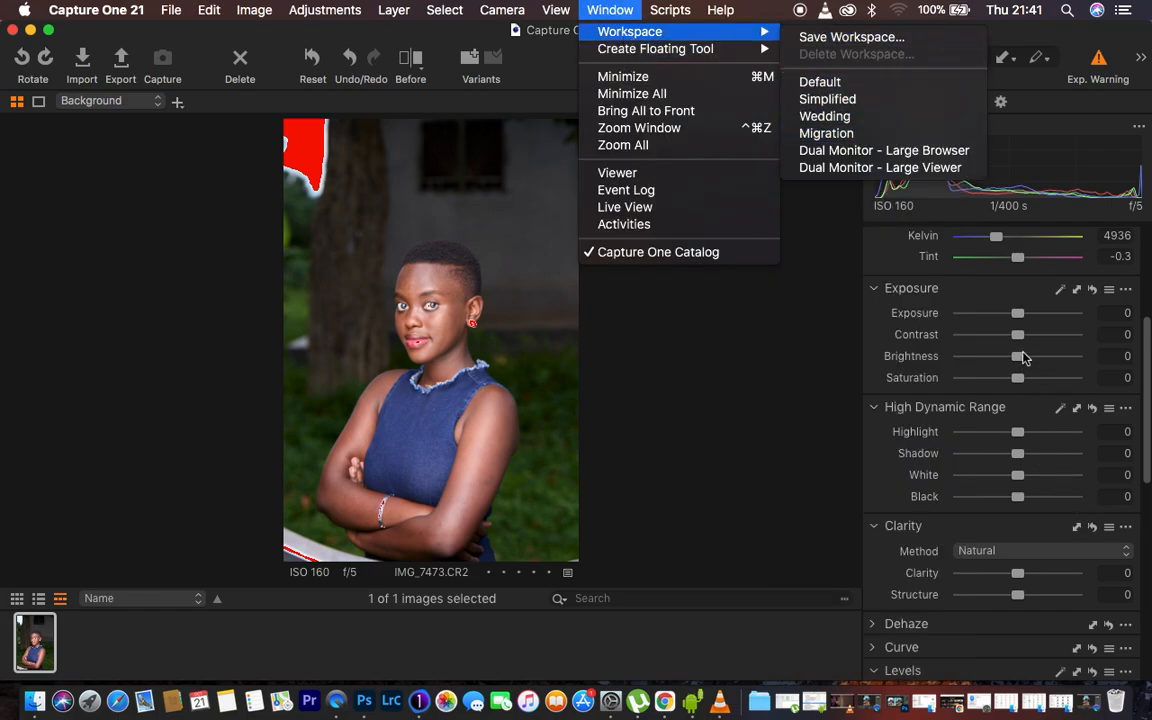
{"action": "left_click", "coordinate": [707, 312]}
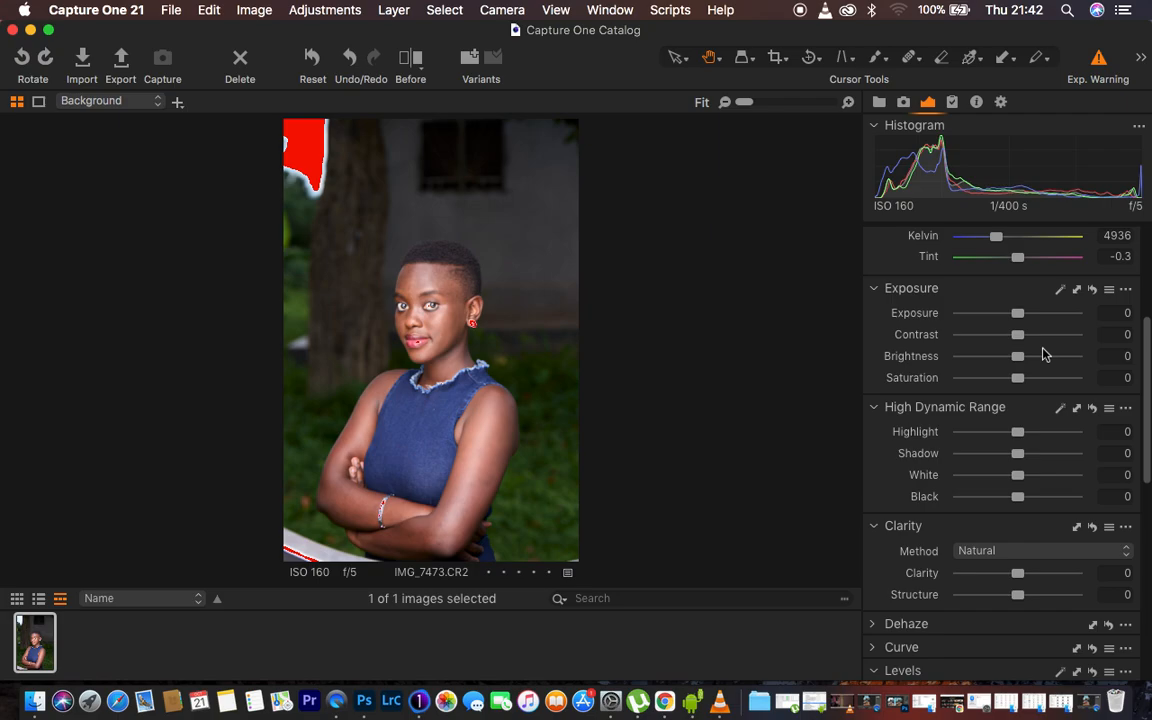
Review the items offered for customizing the toolbar and close the customization sheet
{"action": "right_click", "coordinate": [574, 62]}
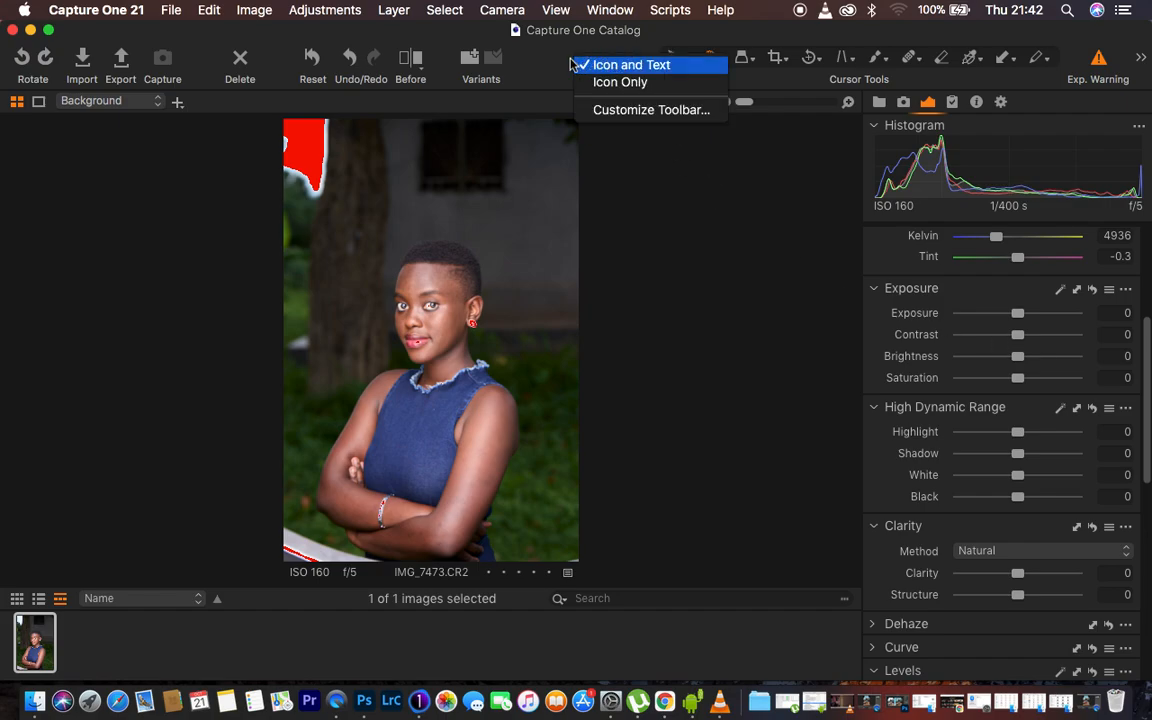
{"action": "right_click", "coordinate": [540, 62]}
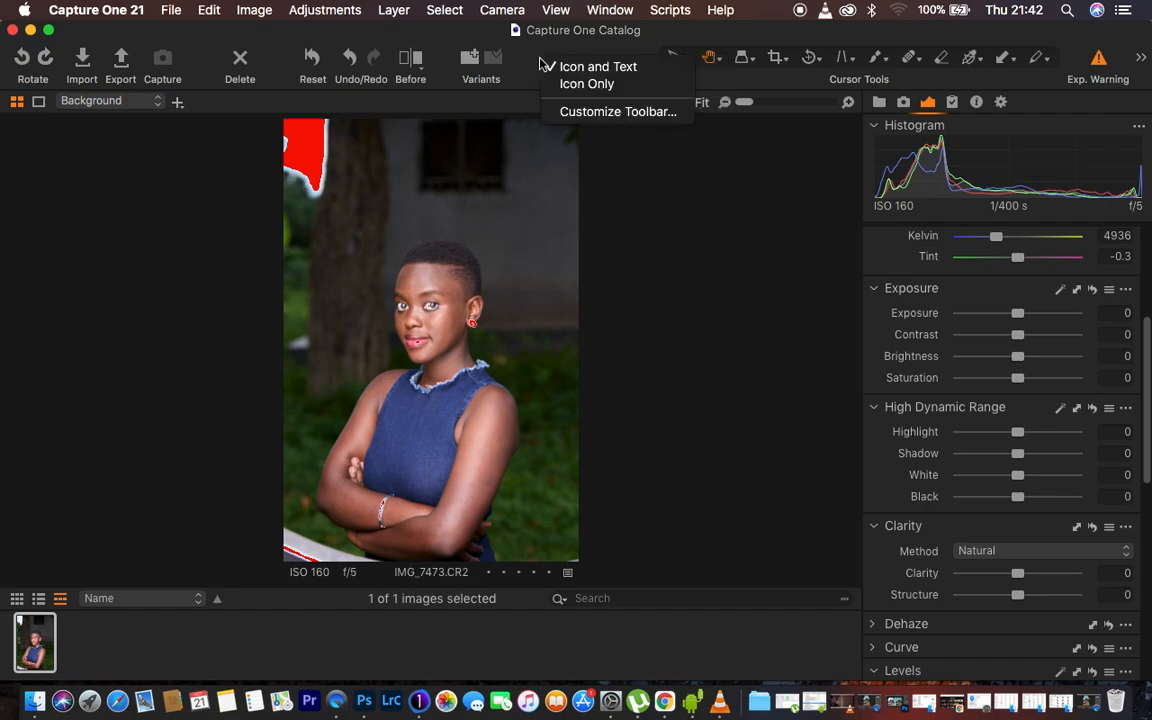
{"action": "left_click", "coordinate": [602, 113]}
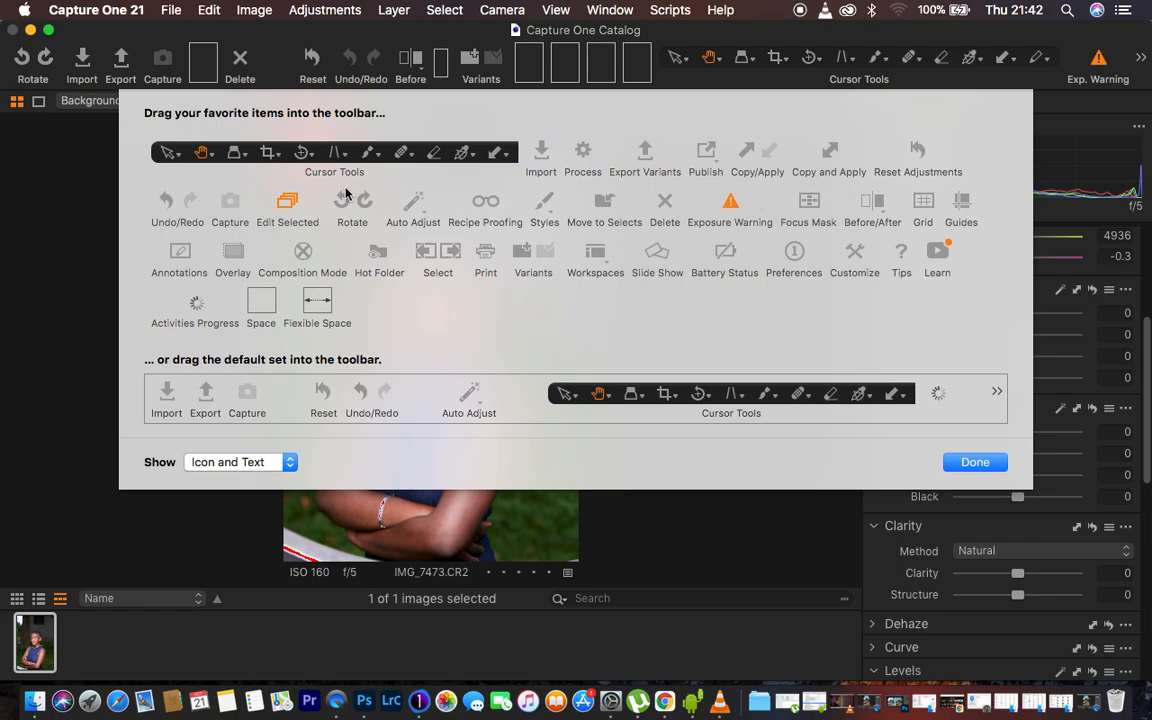
{"action": "left_click", "coordinate": [963, 461]}
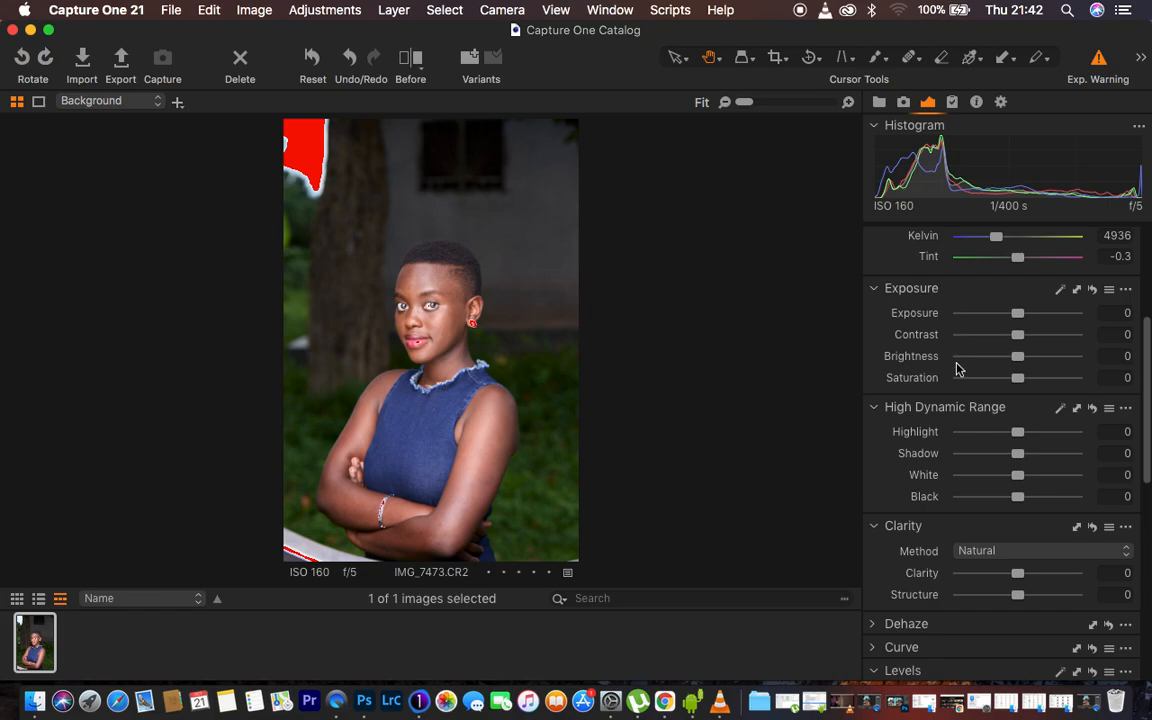
Recover the bright areas by setting the High Dynamic Range Highlight to -100 and White to -63
{"action": "left_click", "coordinate": [1016, 433]}
{"action": "left_click_drag", "start_coordinate": [1016, 433], "coordinate": [861, 442]}
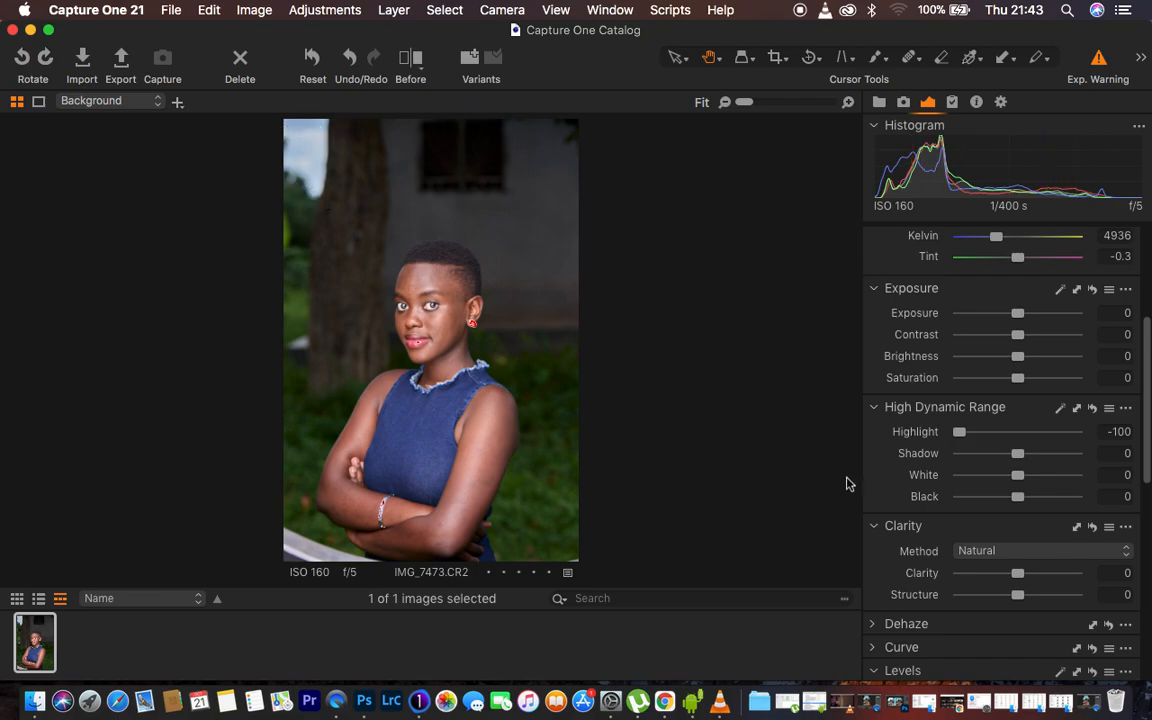
{"action": "left_click_drag", "start_coordinate": [1017, 475], "coordinate": [980, 481]}
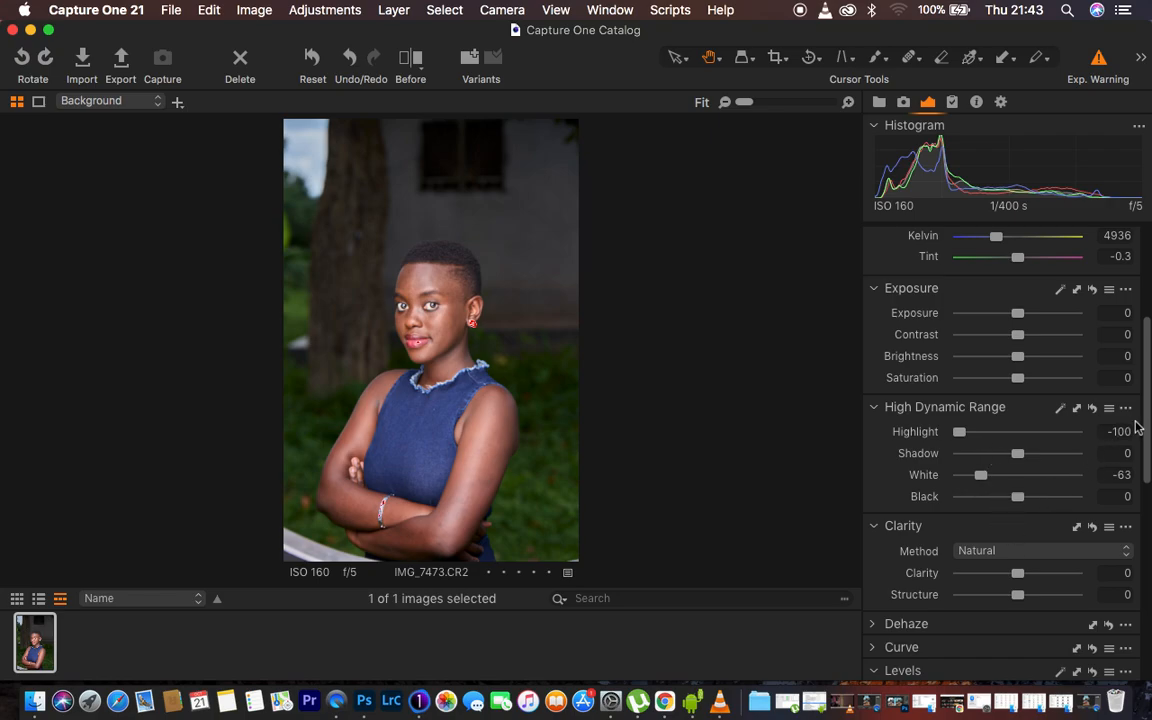
Set the RGB Levels input shadow point to 12 and the input highlight point to 248
{"action": "left_click_drag", "start_coordinate": [1146, 430], "coordinate": [1148, 515]}
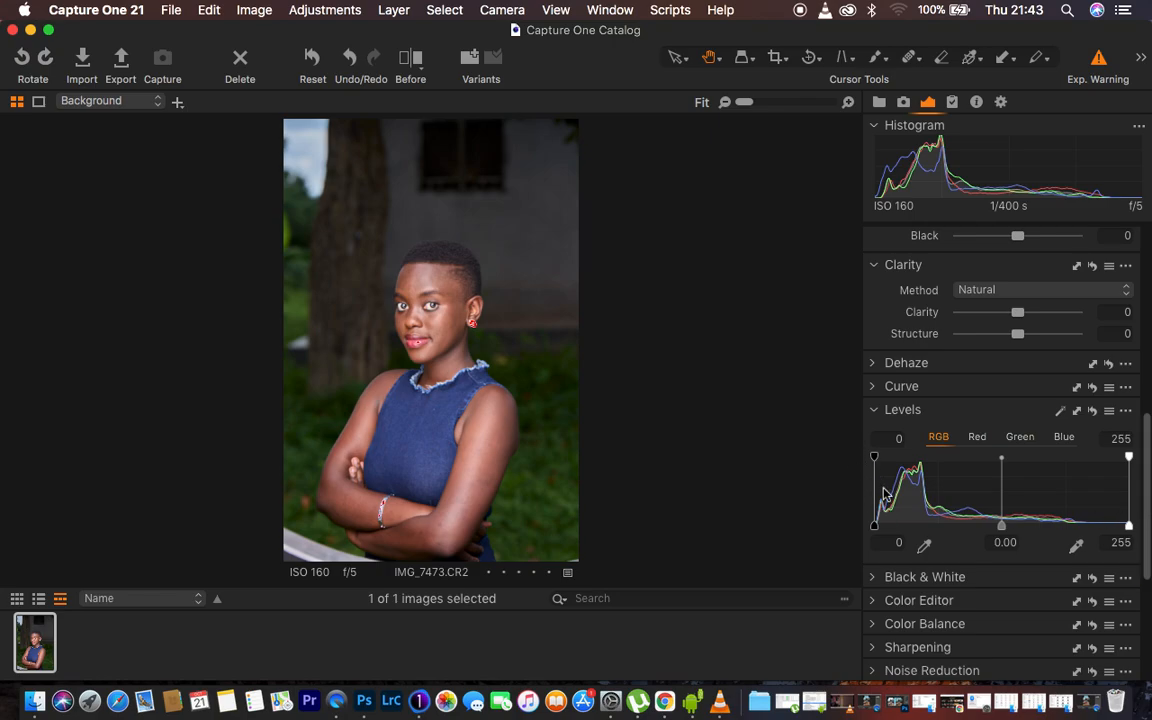
{"action": "left_click", "coordinate": [876, 527]}
{"action": "left_click_drag", "start_coordinate": [876, 527], "coordinate": [885, 530]}
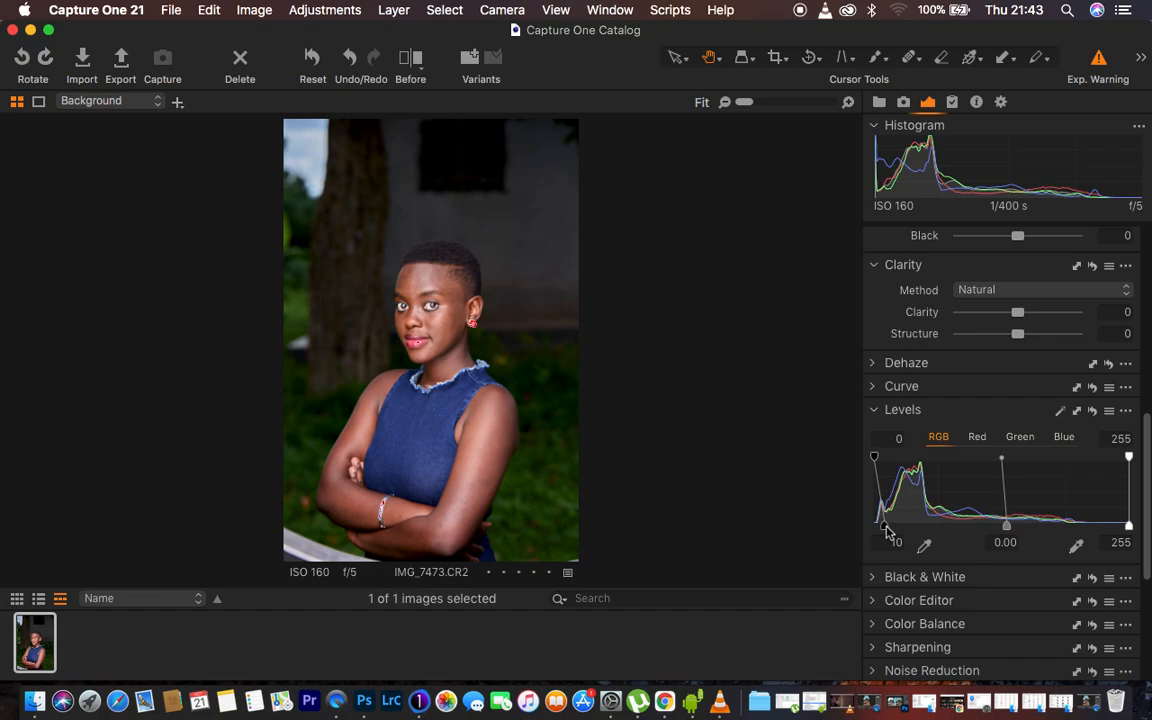
{"action": "left_click_drag", "start_coordinate": [1127, 527], "coordinate": [1120, 527]}
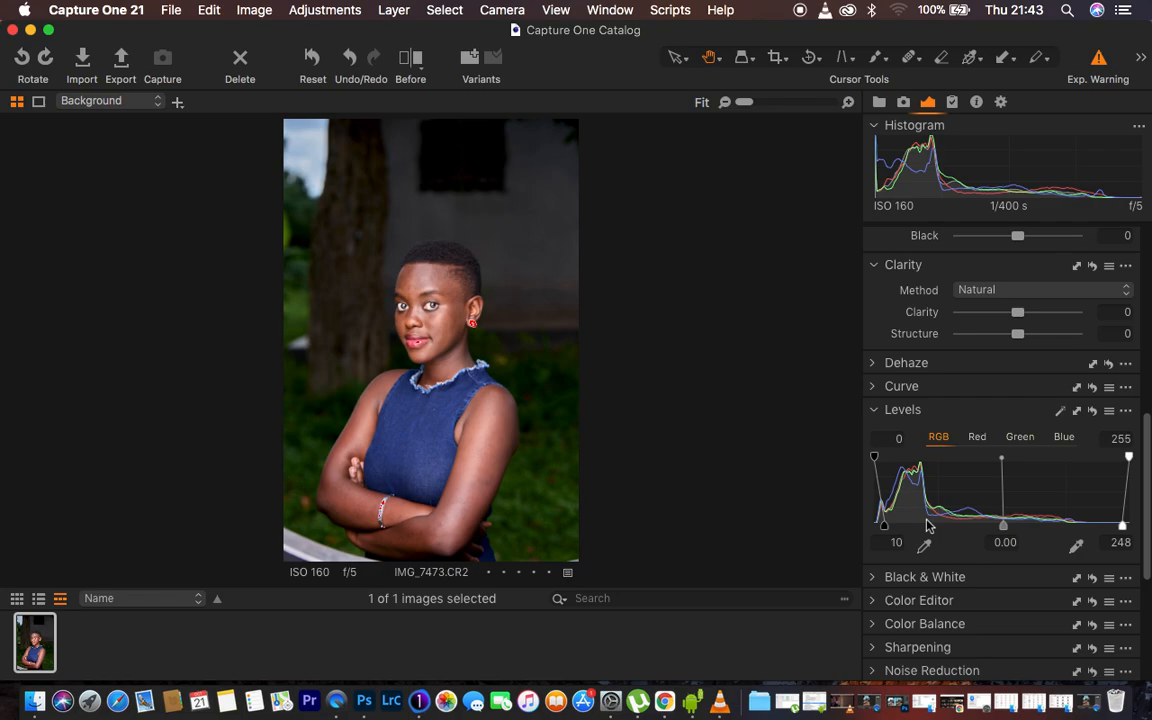
{"action": "left_click_drag", "start_coordinate": [887, 530], "coordinate": [889, 530]}
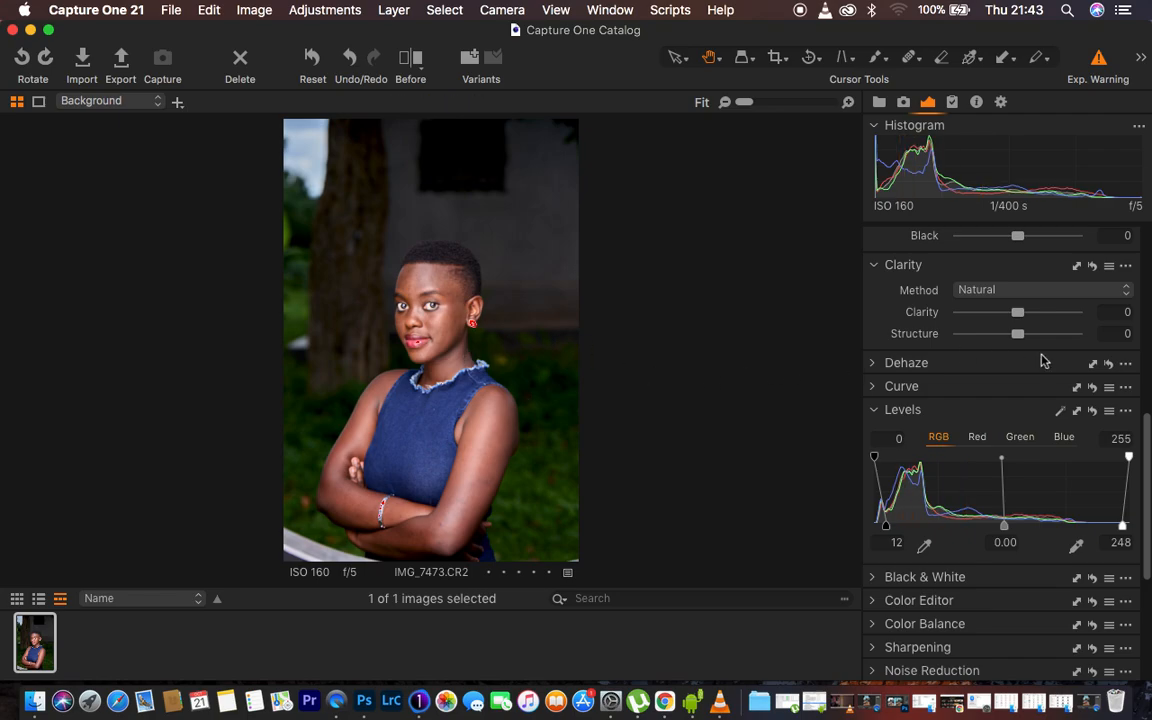
Set the High Dynamic Range Shadow to 4 and Black to -14
{"action": "scroll", "coordinate": [1040, 360], "scroll_direction": "up", "scroll_amount": 5}
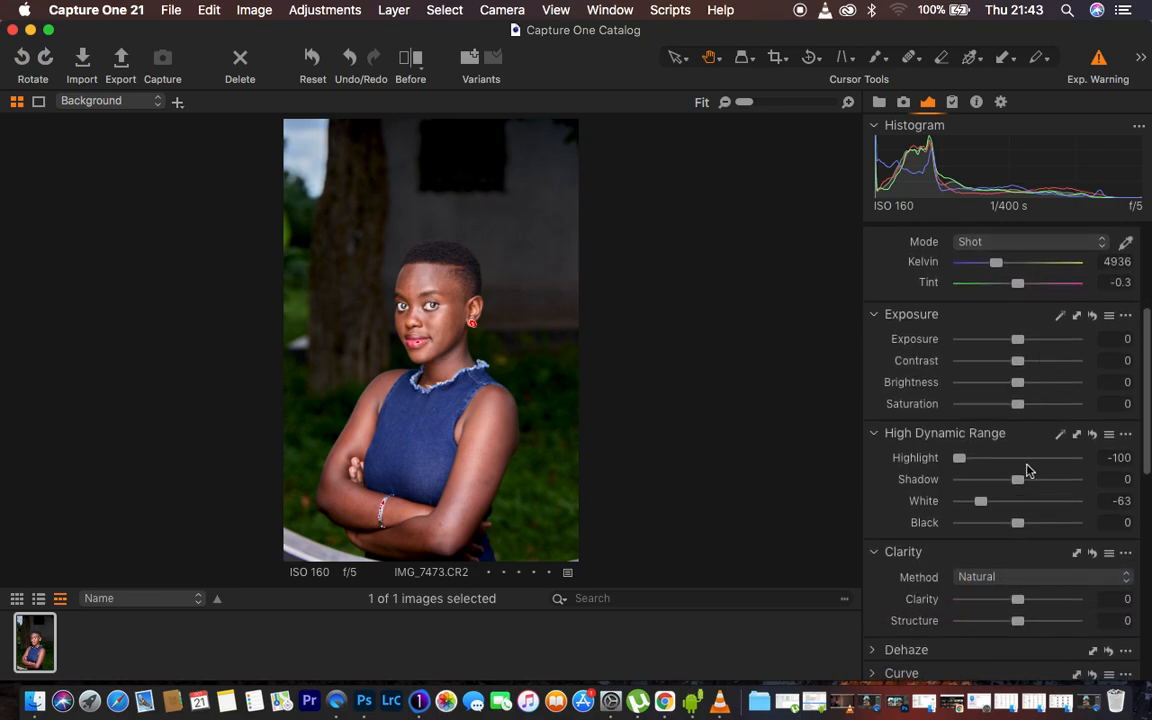
{"action": "left_click_drag", "start_coordinate": [1017, 486], "coordinate": [1009, 523]}
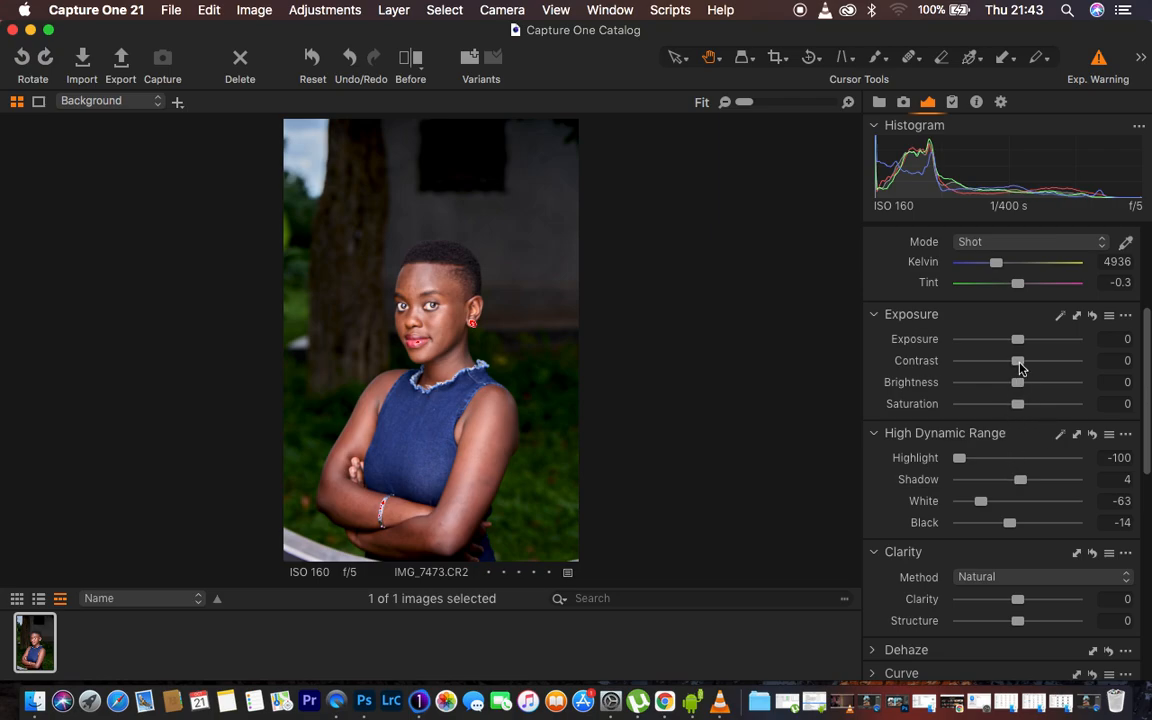
Set the photo's Contrast to 2 and its Clarity to 5, using the Natural clarity method
{"action": "left_click_drag", "start_coordinate": [1018, 363], "coordinate": [1023, 367]}
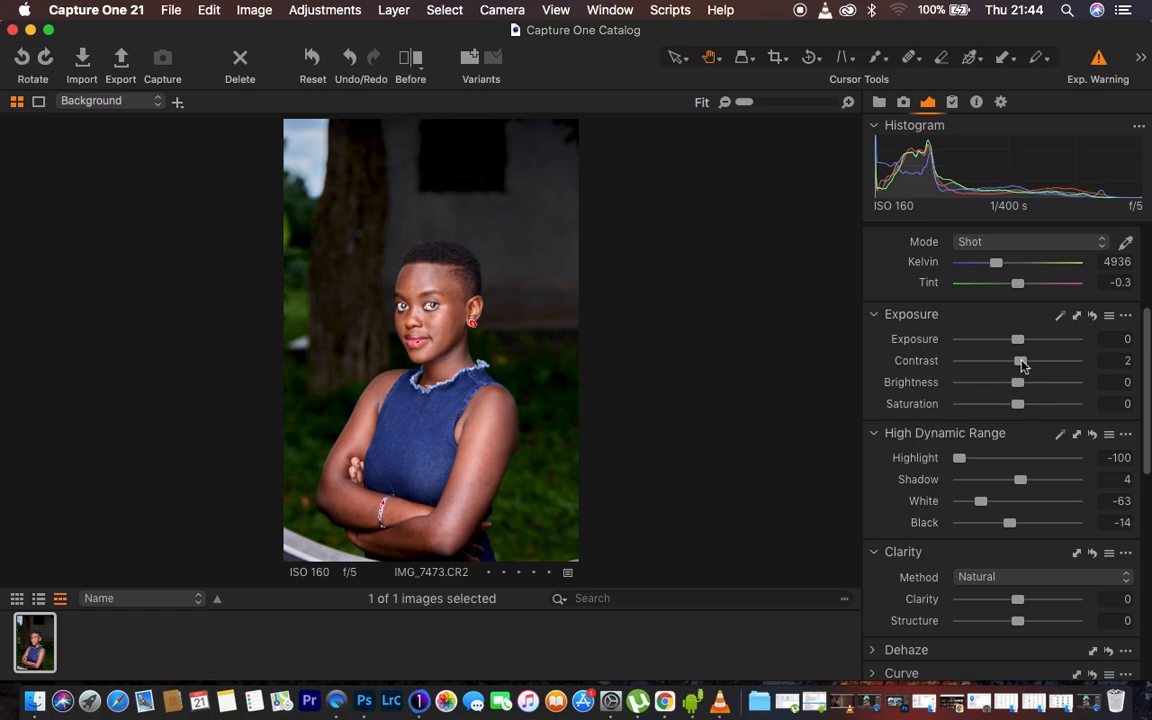
{"action": "scroll", "coordinate": [1036, 576], "scroll_direction": "down", "scroll_amount": 3}
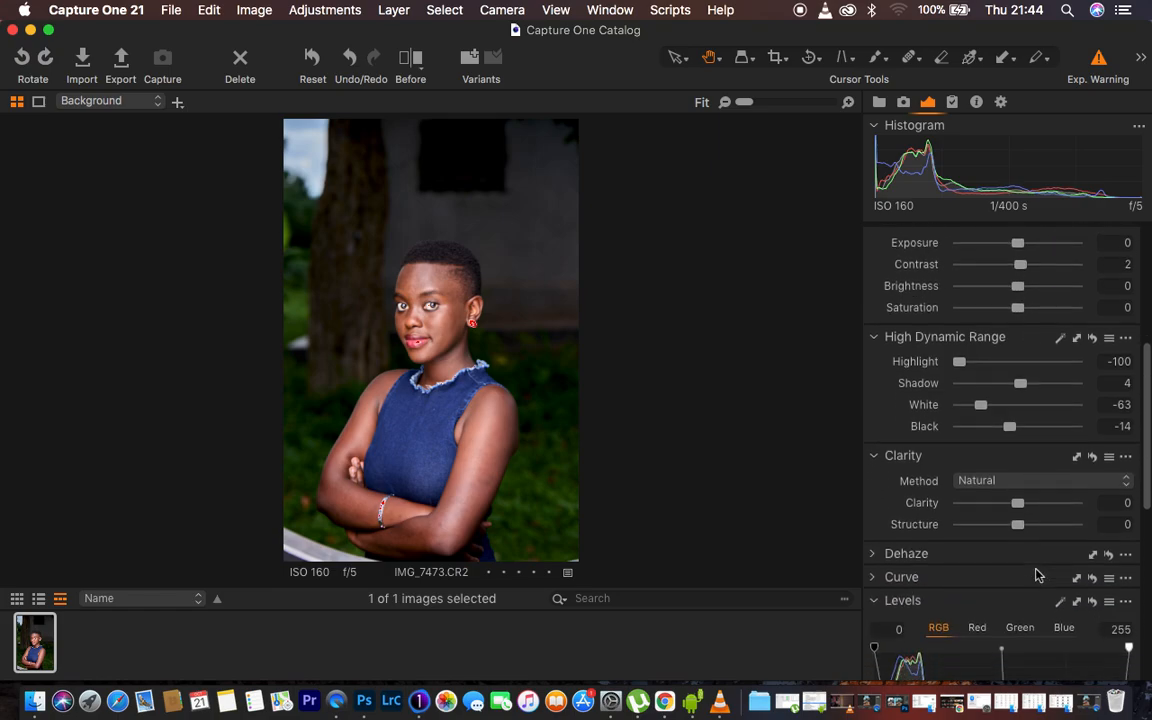
{"action": "left_click_drag", "start_coordinate": [1019, 497], "coordinate": [1023, 500]}
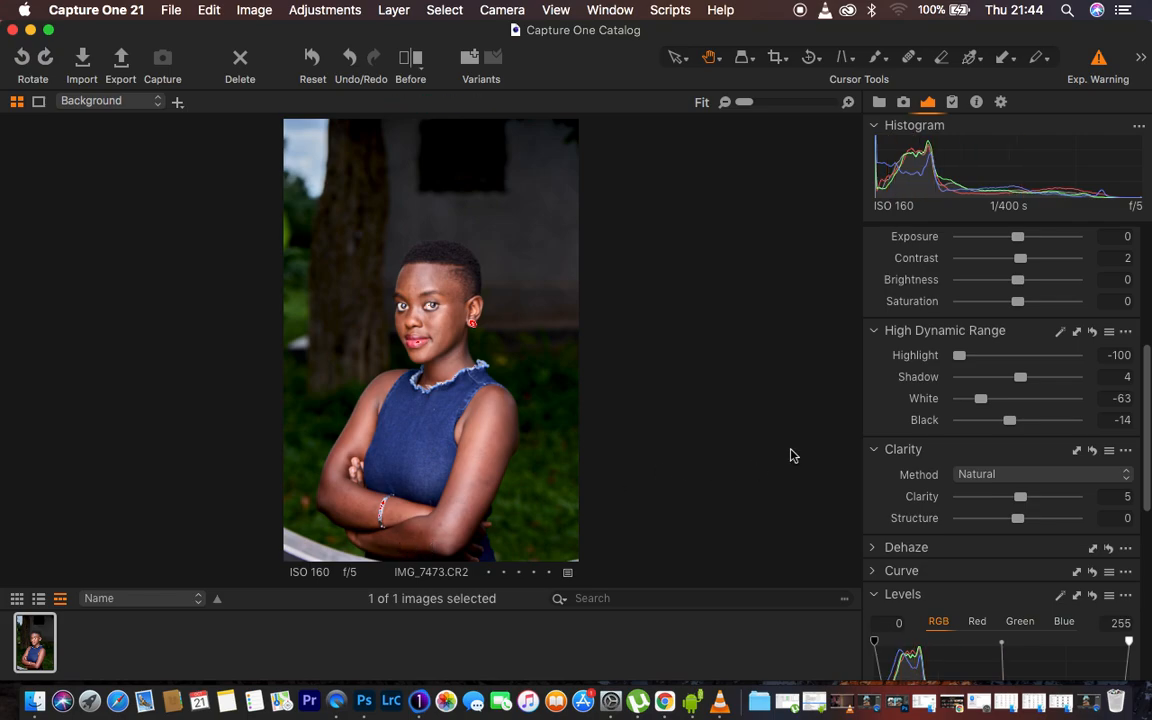
Set the High Dynamic Range Shadow to 6 and lower the Exposure to -0.21
{"action": "left_click_drag", "start_coordinate": [1027, 379], "coordinate": [1030, 380]}
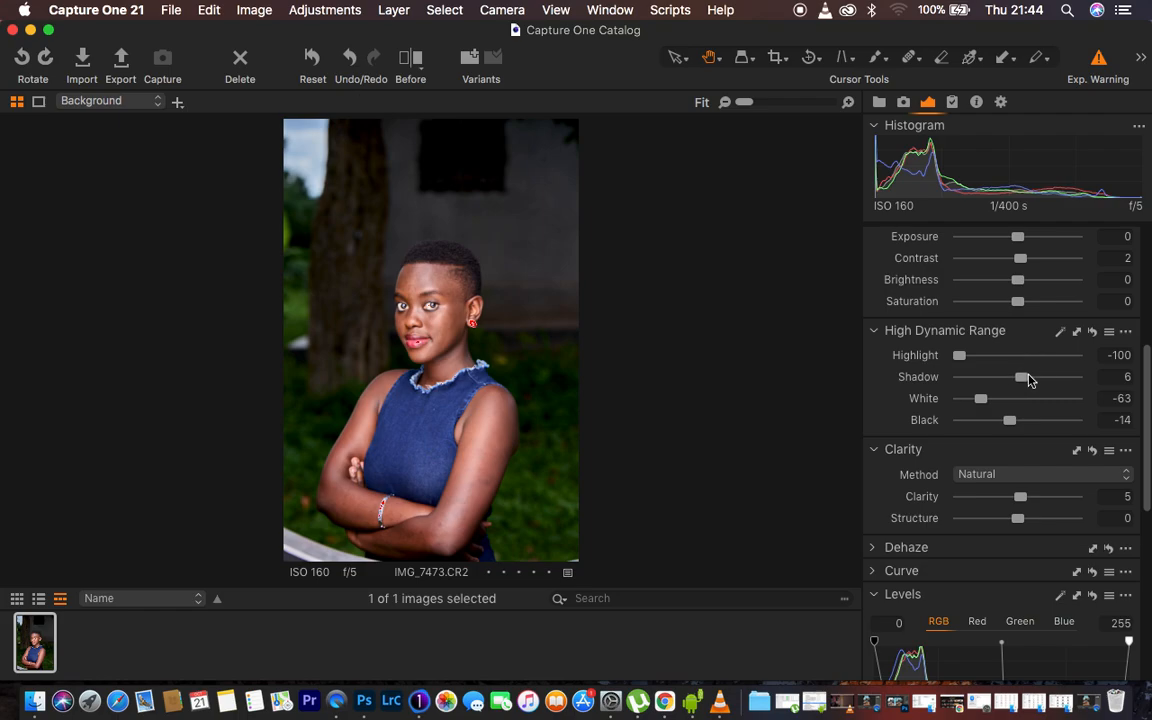
{"action": "scroll", "coordinate": [1062, 280], "scroll_direction": "up", "scroll_amount": 2}
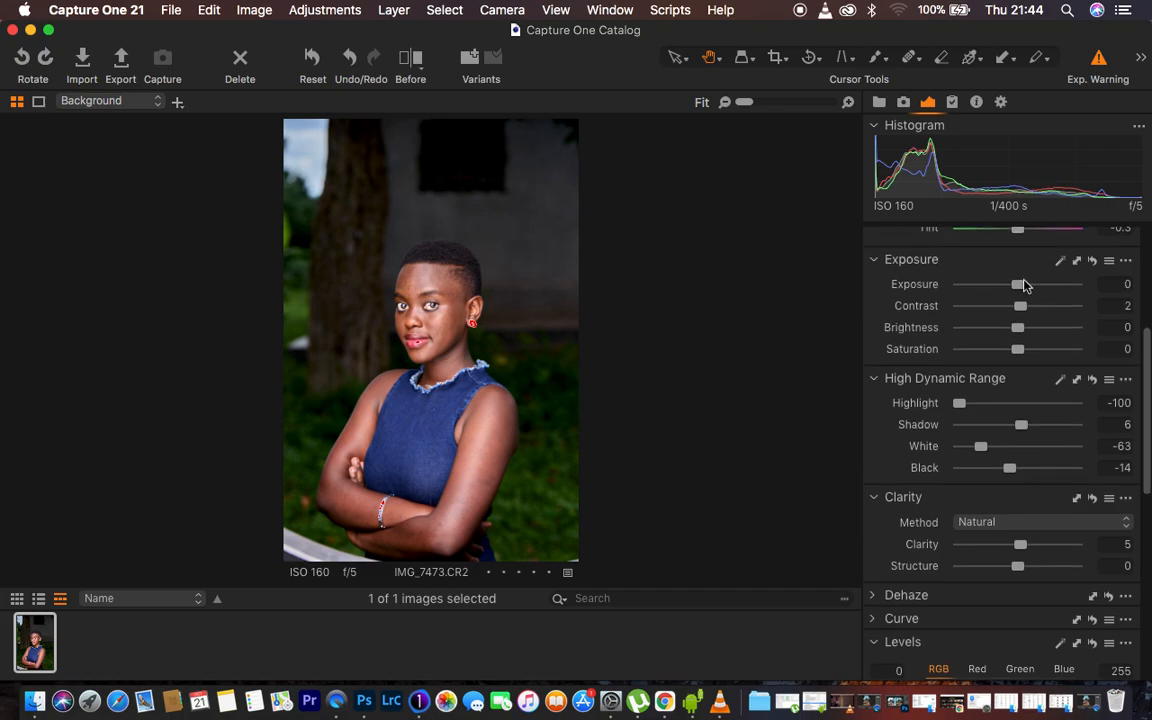
{"action": "left_click_drag", "start_coordinate": [1017, 287], "coordinate": [1014, 290]}
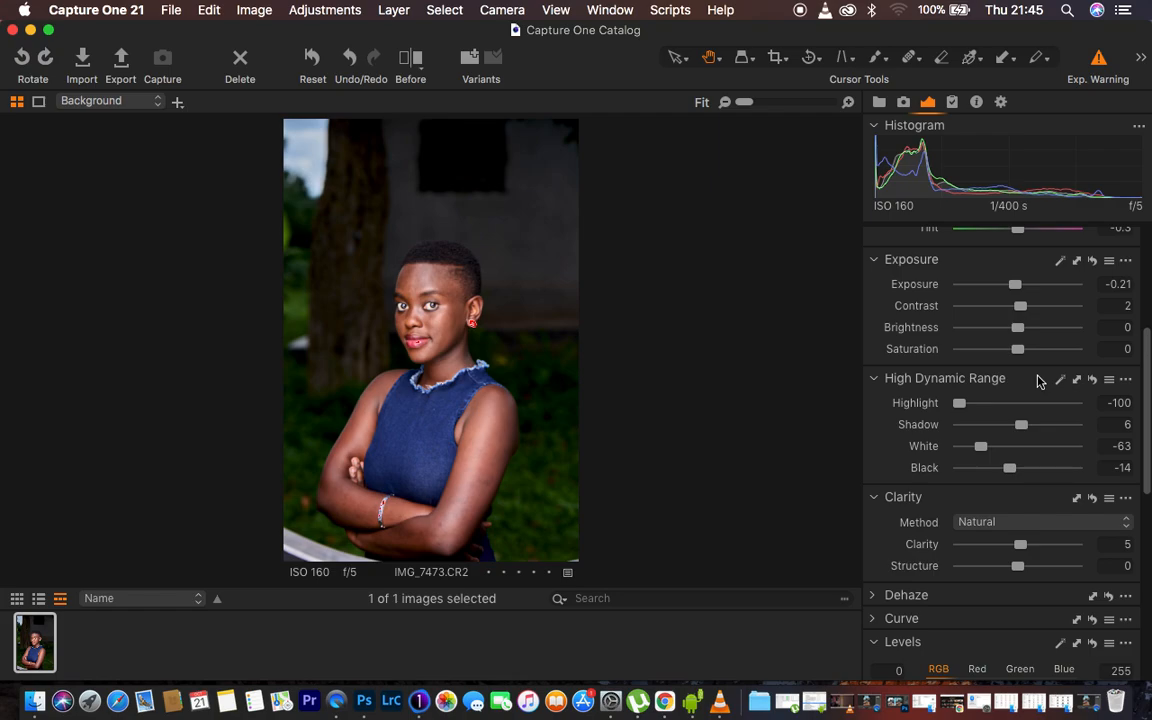
Add a new filled adjustment layer above the background and rename it "color grade"
{"action": "scroll", "coordinate": [1037, 381], "scroll_direction": "up", "scroll_amount": 5}
{"action": "scroll", "coordinate": [1037, 381], "scroll_direction": "up", "scroll_amount": 1}
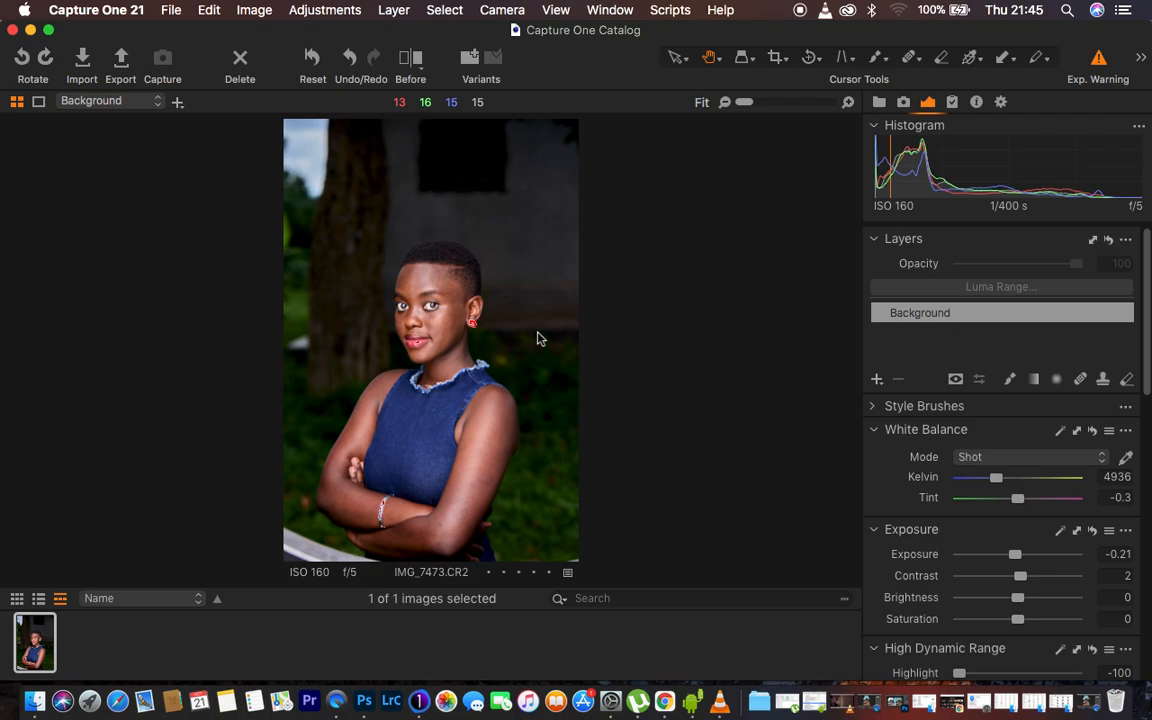
{"action": "left_click", "coordinate": [877, 381]}
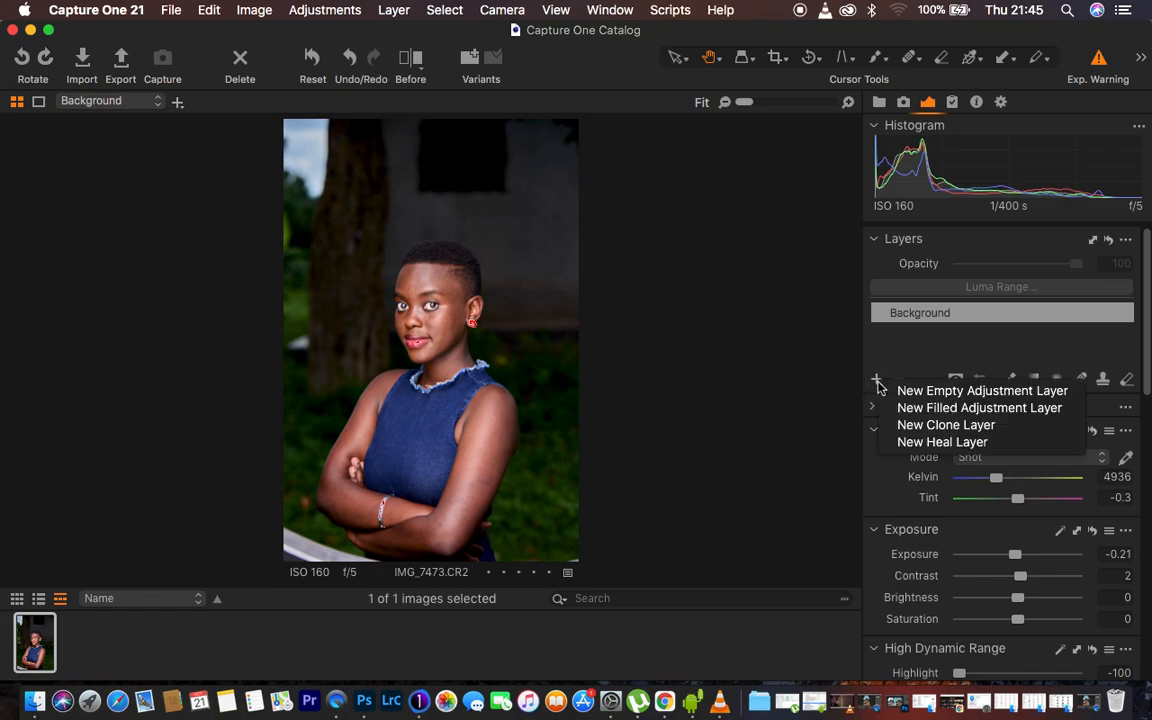
{"action": "left_click", "coordinate": [927, 408]}
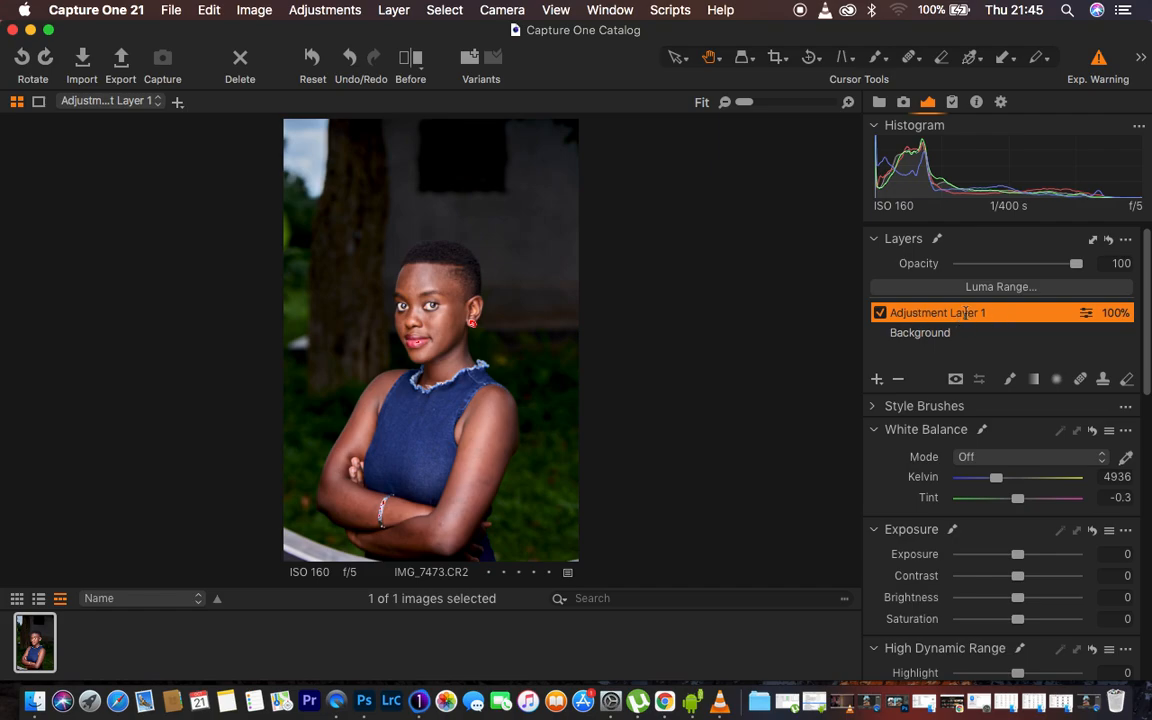
{"action": "double_click", "coordinate": [966, 313]}
{"action": "type", "text": "c"}
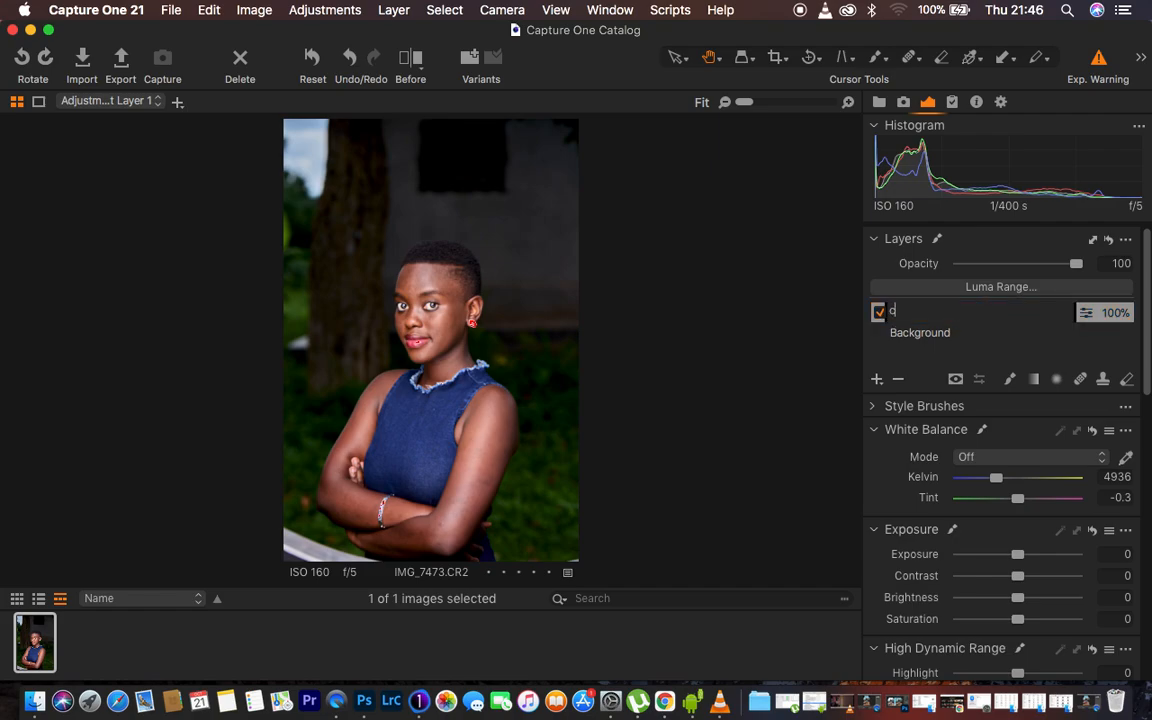
{"action": "type", "text": "olor grade"}
{"action": "key", "text": "Return"}
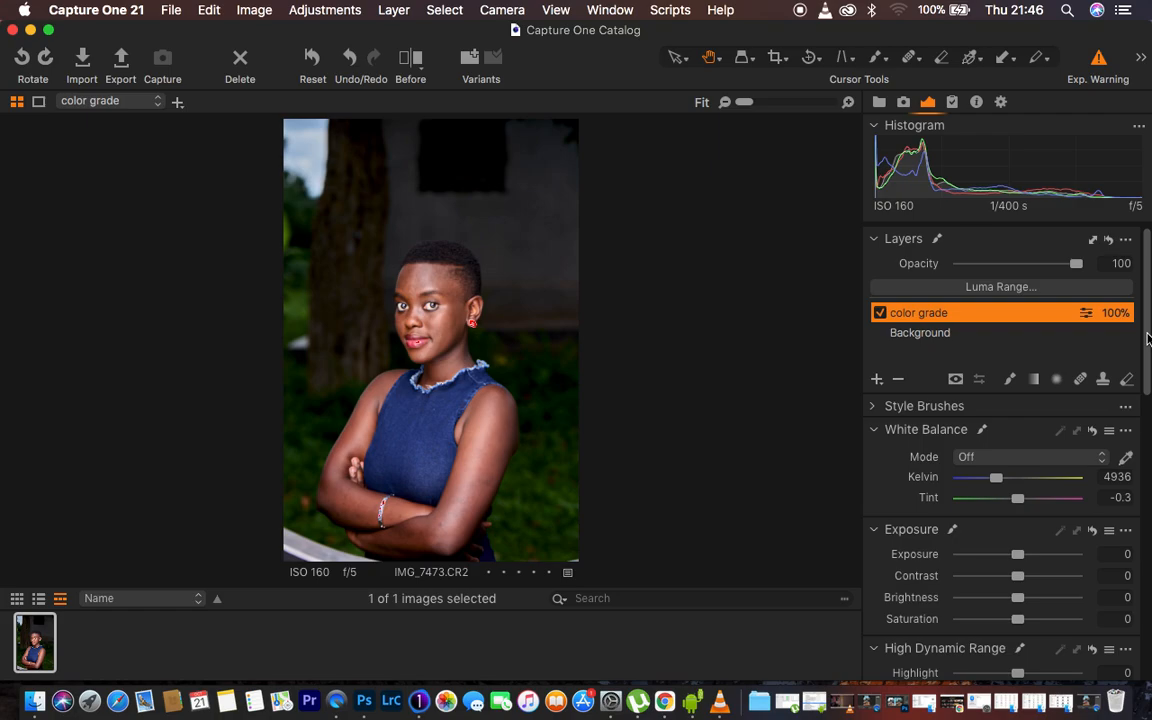
Expand the Color Balance and Color Editor tools for the color grade layer
{"action": "scroll", "coordinate": [1148, 338], "scroll_direction": "down", "scroll_amount": 10}
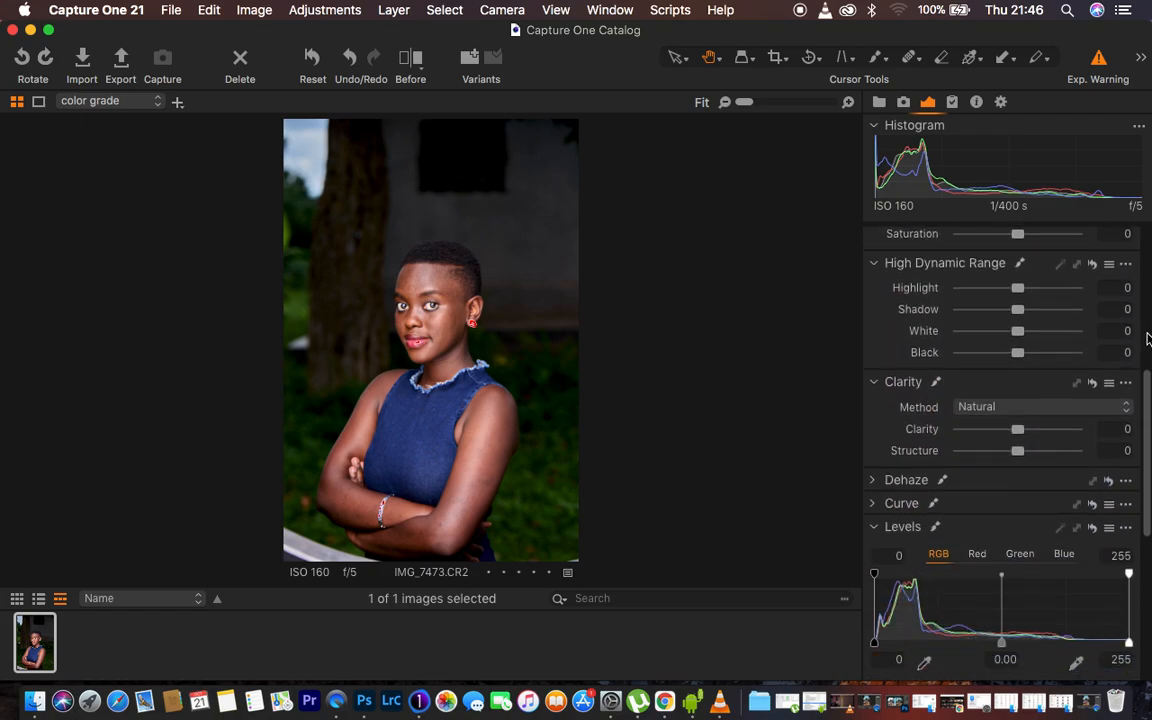
{"action": "scroll", "coordinate": [1146, 336], "scroll_direction": "down", "scroll_amount": 8}
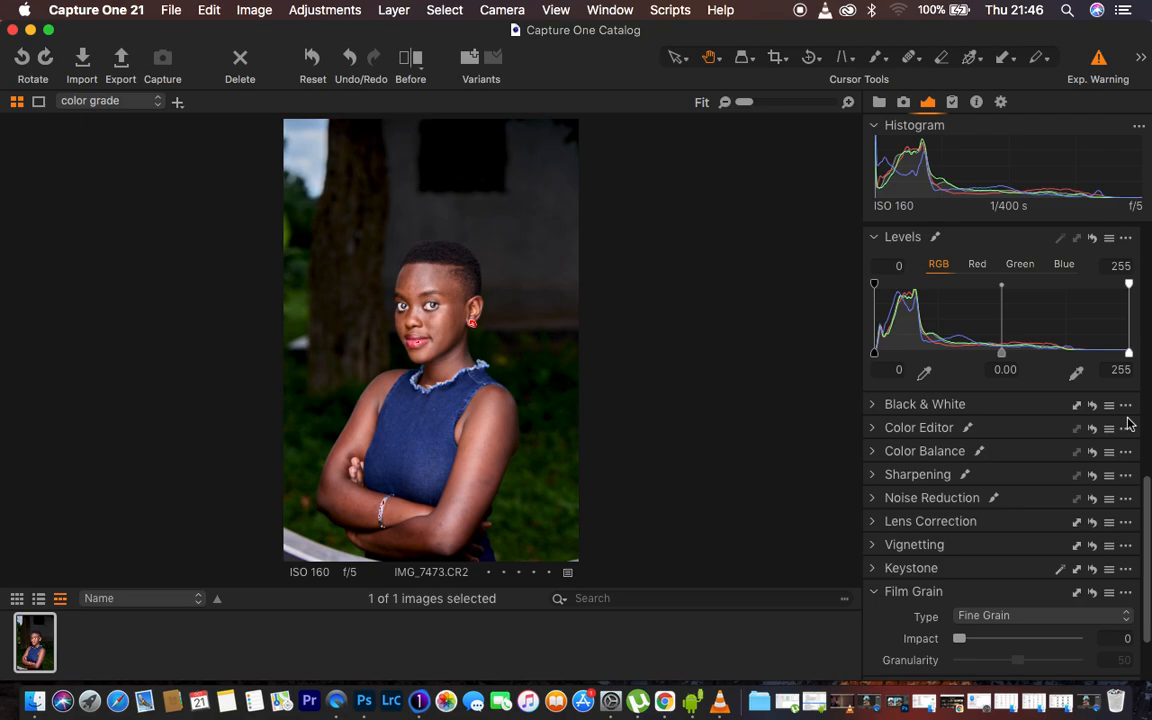
{"action": "left_click", "coordinate": [872, 455]}
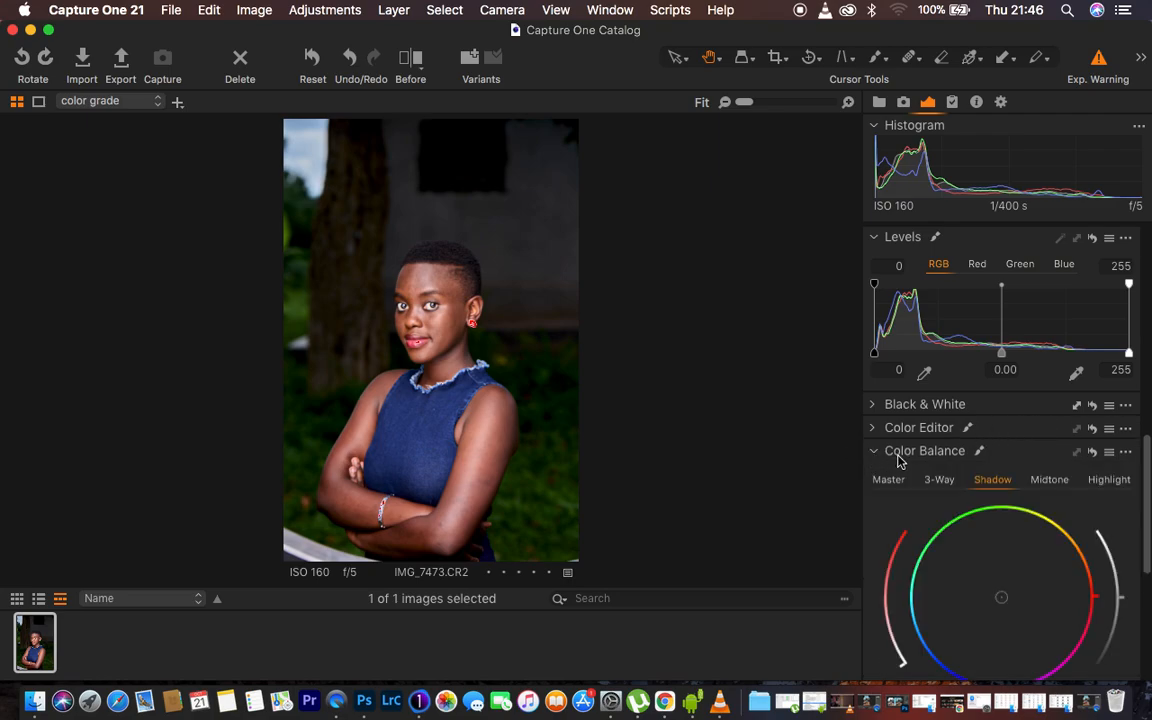
{"action": "scroll", "coordinate": [955, 460], "scroll_direction": "down", "scroll_amount": 4}
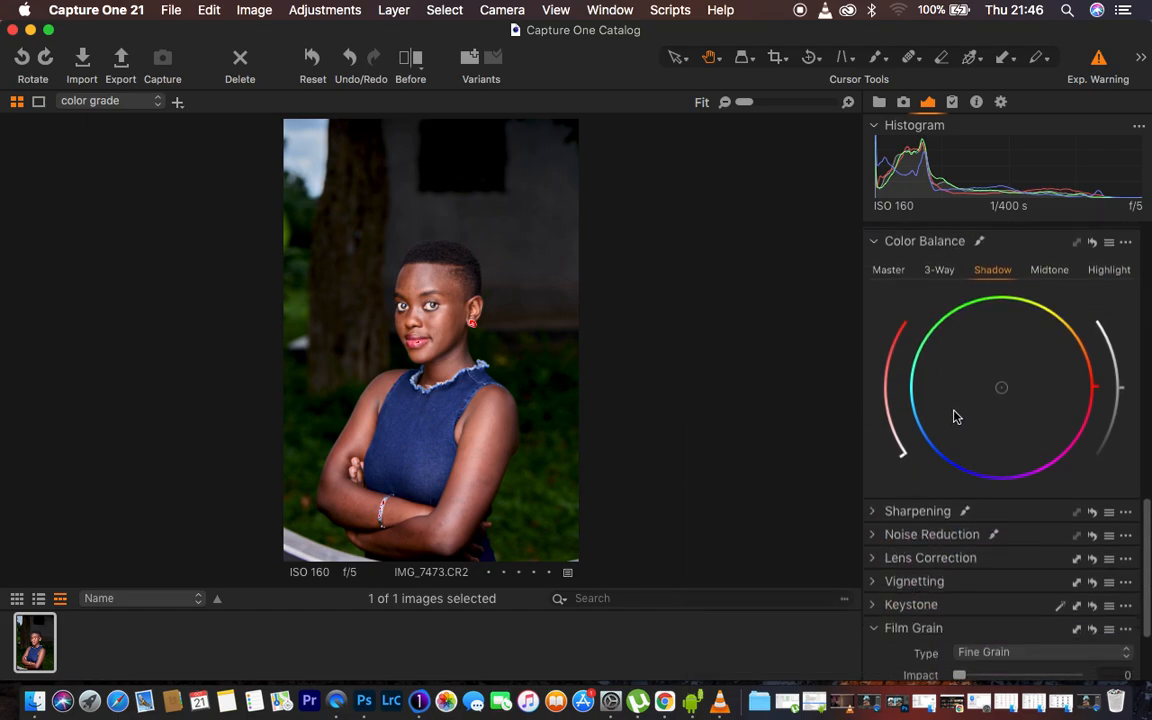
{"action": "scroll", "coordinate": [954, 414], "scroll_direction": "up", "scroll_amount": 3}
{"action": "left_click", "coordinate": [872, 308]}
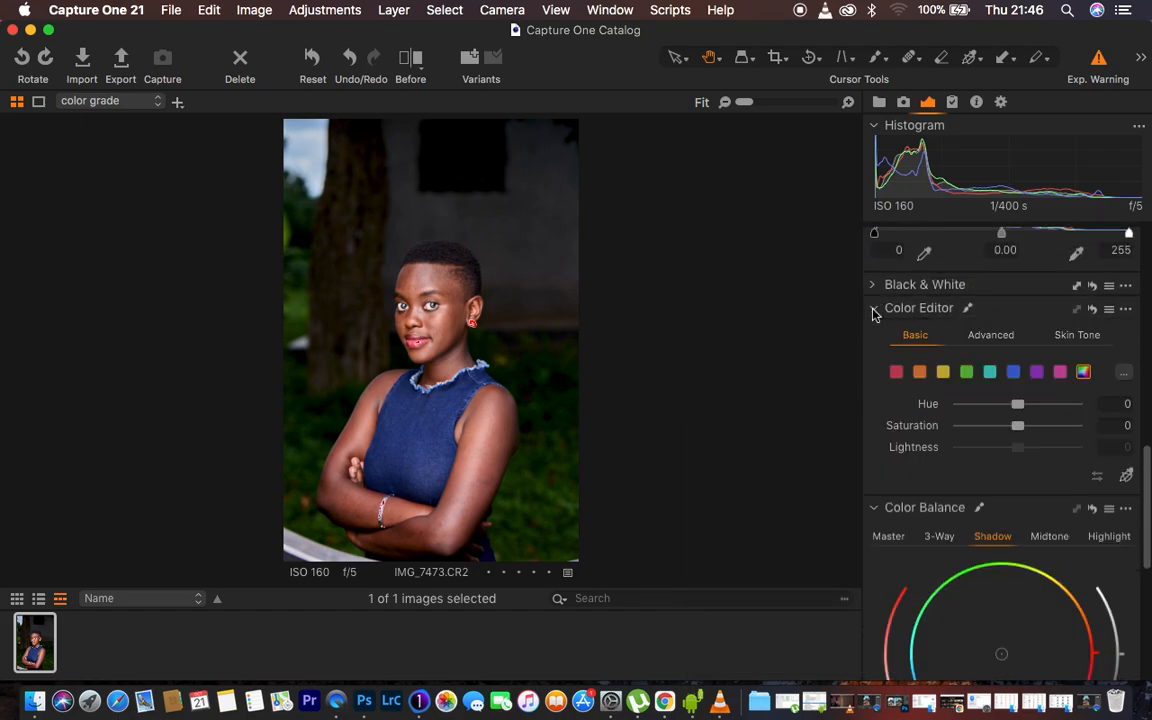
{"action": "scroll", "coordinate": [1012, 445], "scroll_direction": "down", "scroll_amount": 5}
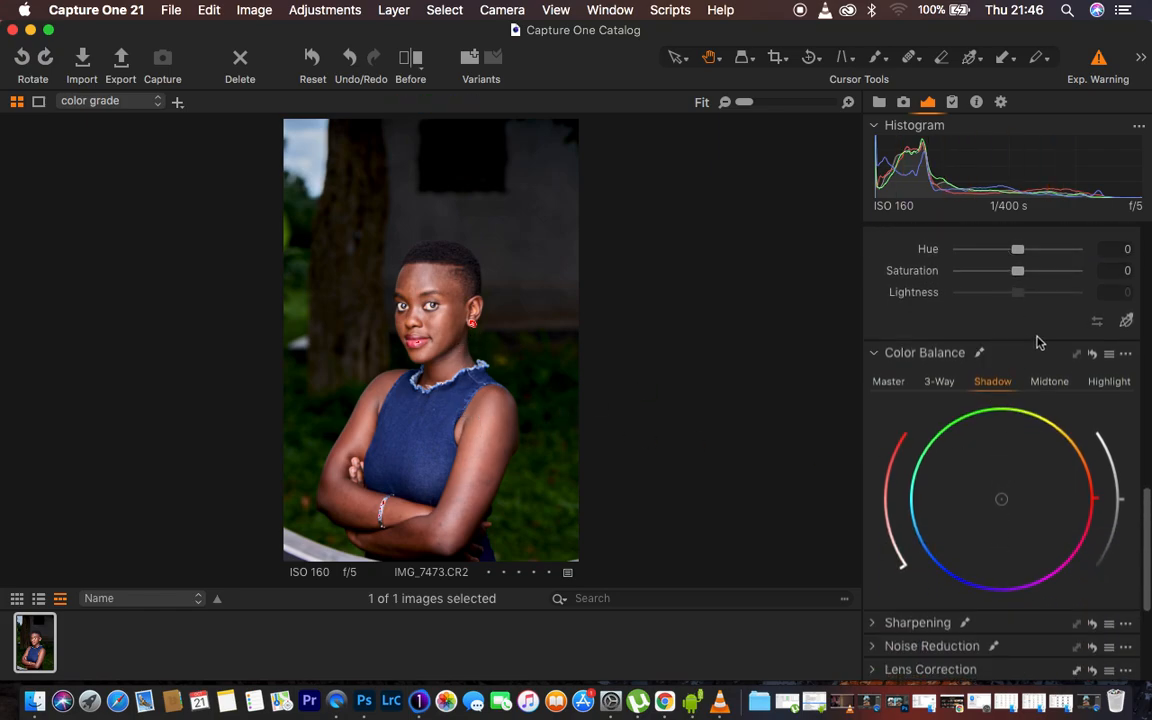
{"action": "scroll", "coordinate": [1044, 342], "scroll_direction": "up", "scroll_amount": 5}
{"action": "scroll", "coordinate": [1044, 342], "scroll_direction": "up", "scroll_amount": 1}
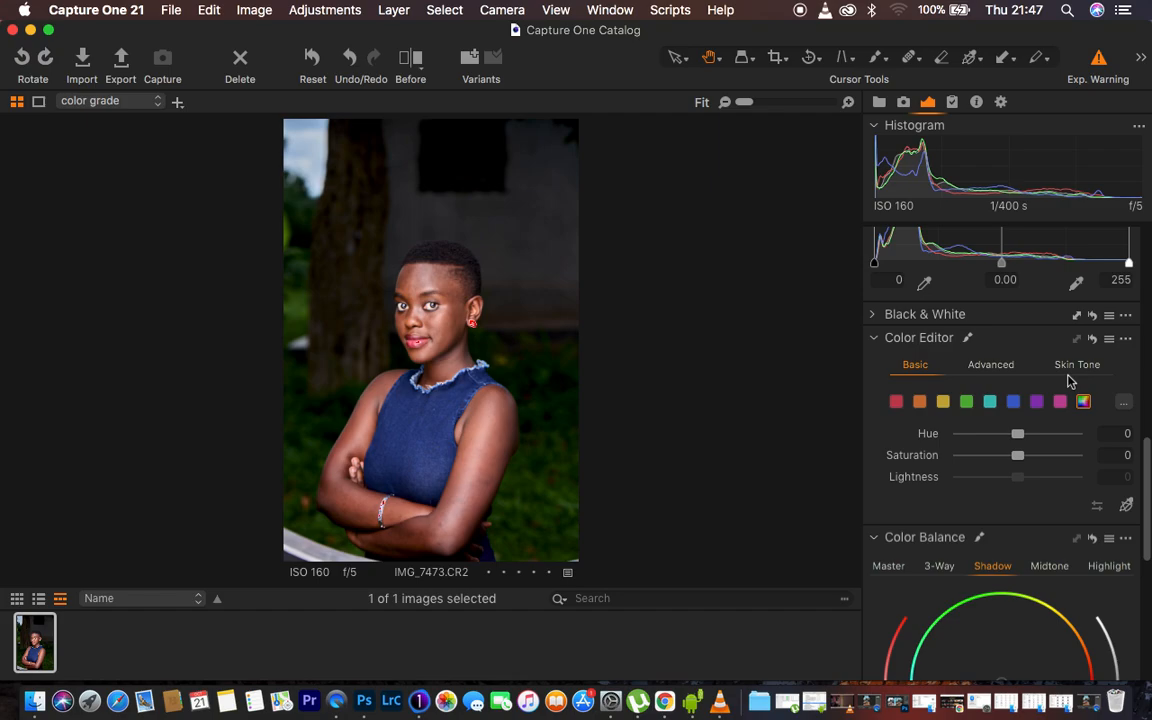
Switch the Color Editor to Skin Tone and sample the skin color from the side of the subject's nose
{"action": "left_click", "coordinate": [1073, 369]}
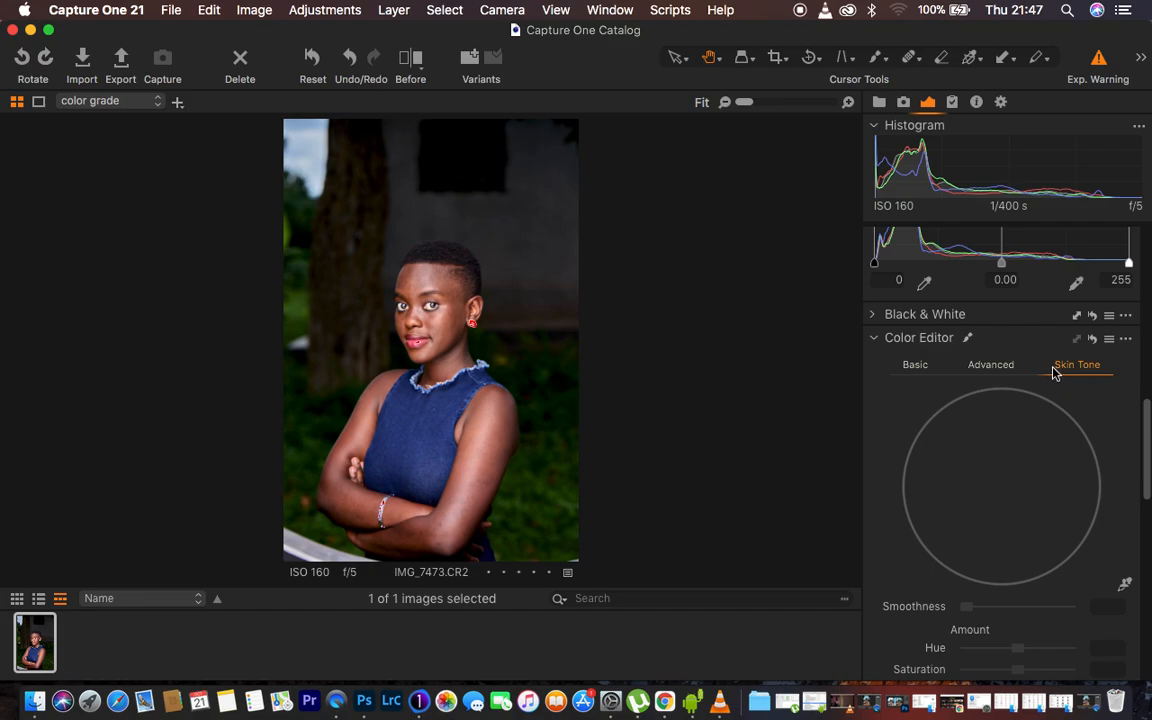
{"action": "left_click_drag", "start_coordinate": [1145, 413], "coordinate": [1145, 439]}
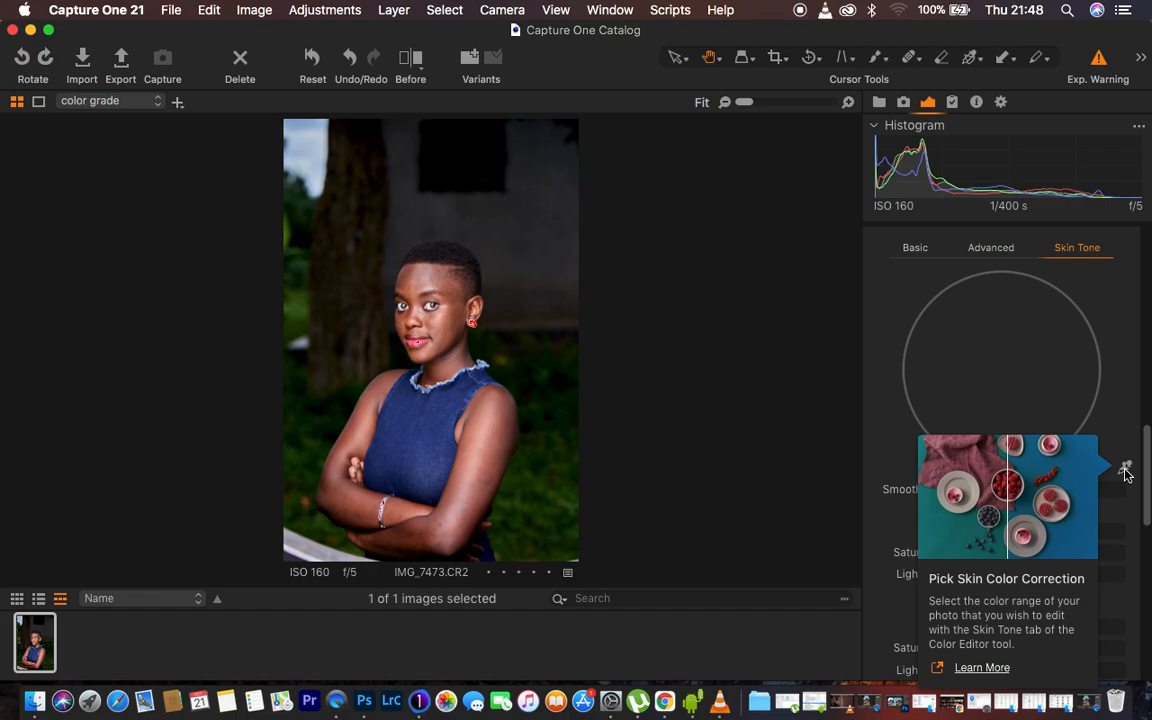
{"action": "left_click", "coordinate": [1125, 470]}
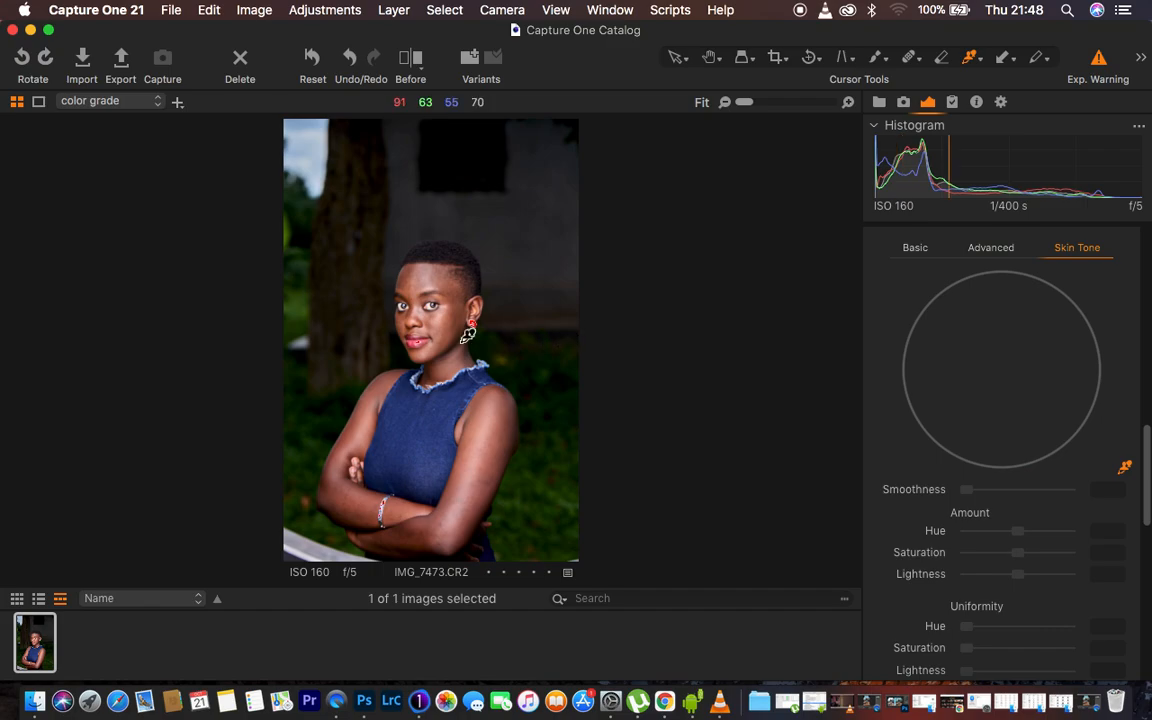
{"action": "scroll", "coordinate": [470, 338], "scroll_direction": "up", "scroll_amount": 5}
{"action": "scroll", "coordinate": [468, 336], "scroll_direction": "down", "scroll_amount": 2}
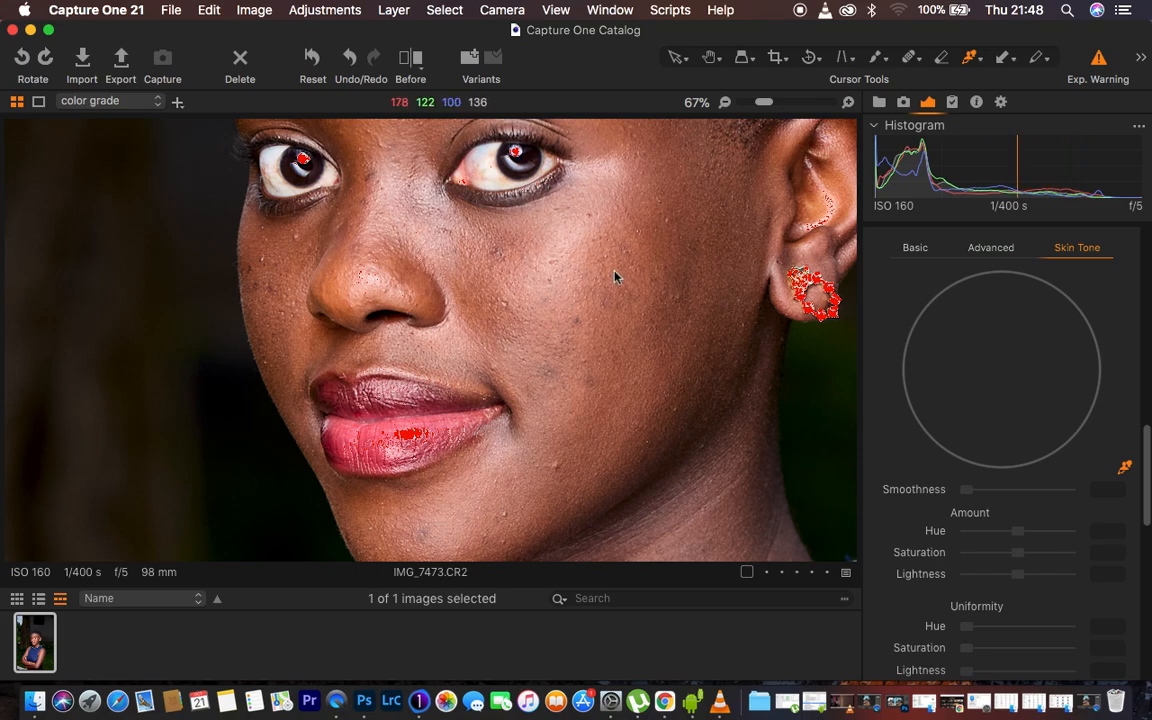
{"action": "left_click", "coordinate": [331, 290]}
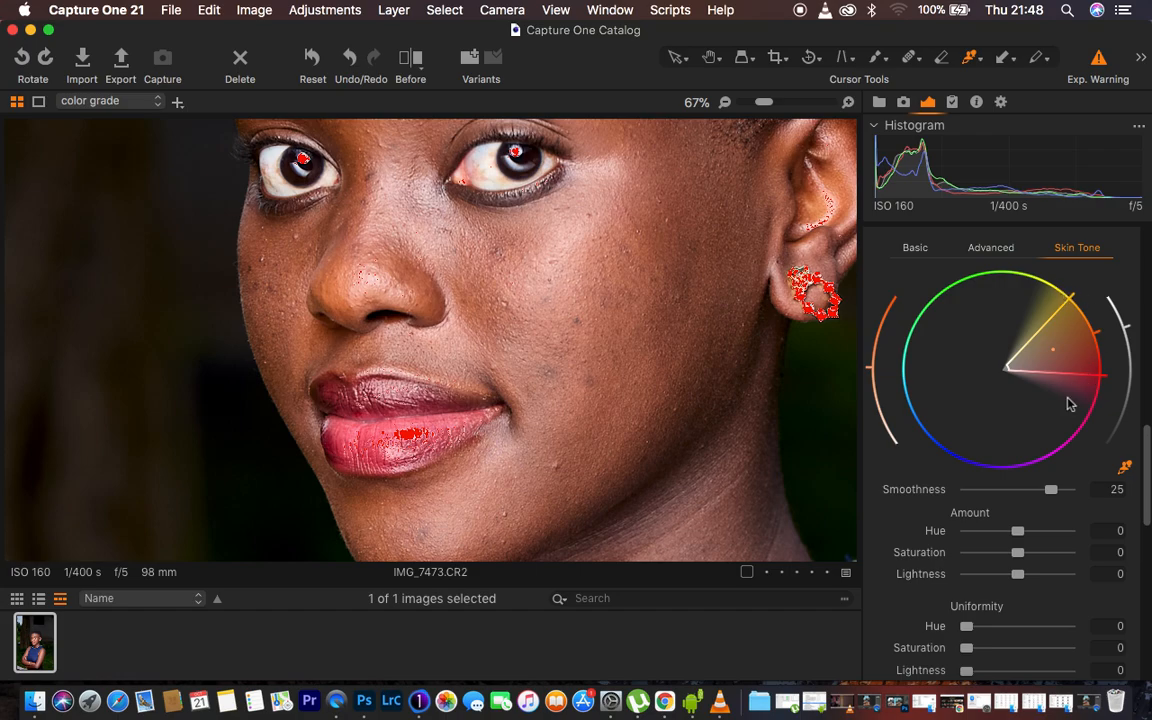
Preview the selected skin color range over the whole photo, and turn the preview off again
{"action": "key", "text": "super+0"}
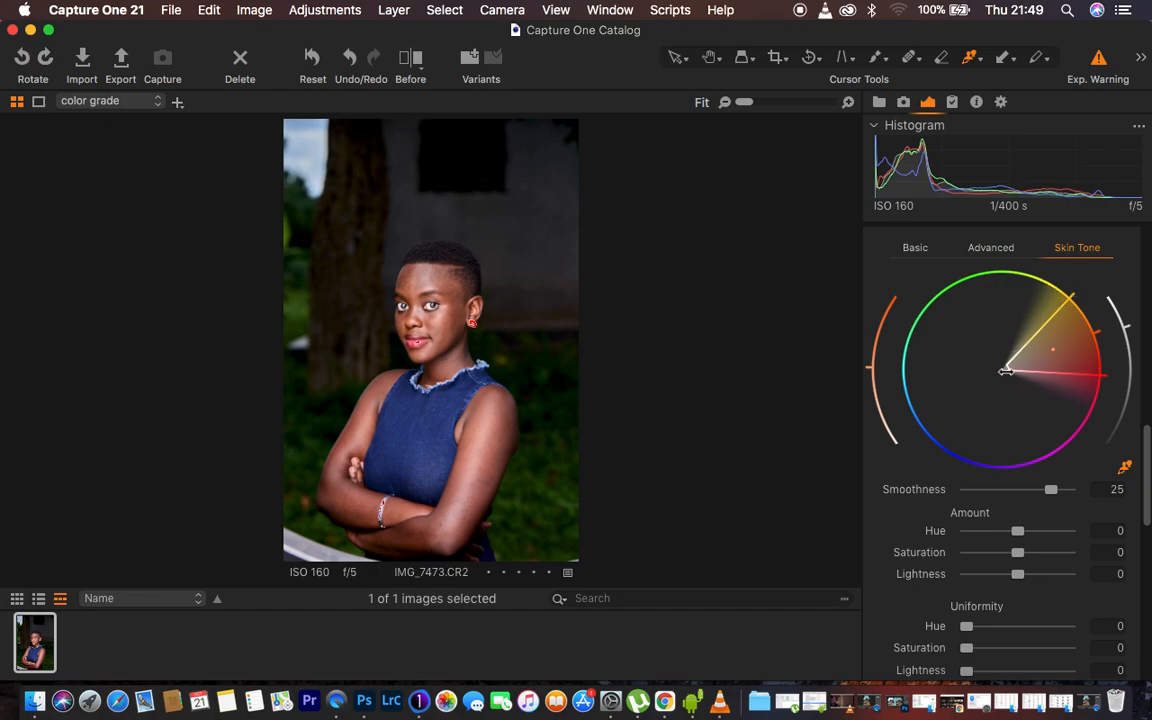
{"action": "scroll", "coordinate": [1083, 406], "scroll_direction": "down", "scroll_amount": 5}
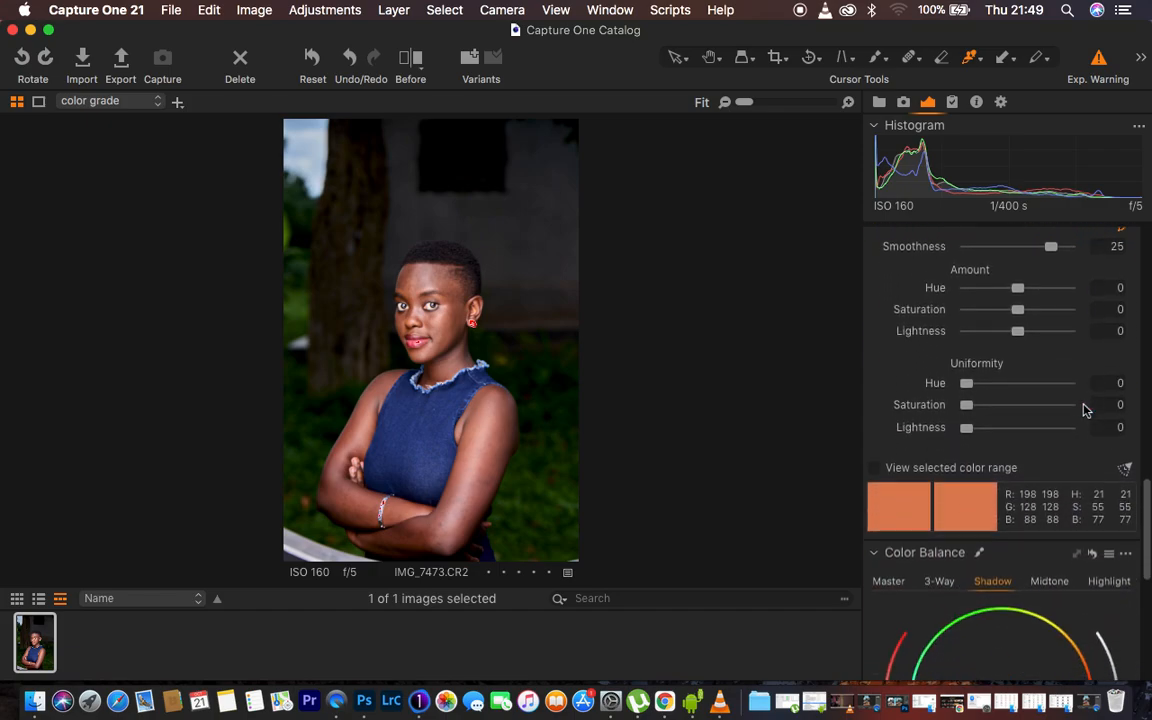
{"action": "scroll", "coordinate": [1085, 410], "scroll_direction": "down", "scroll_amount": 1}
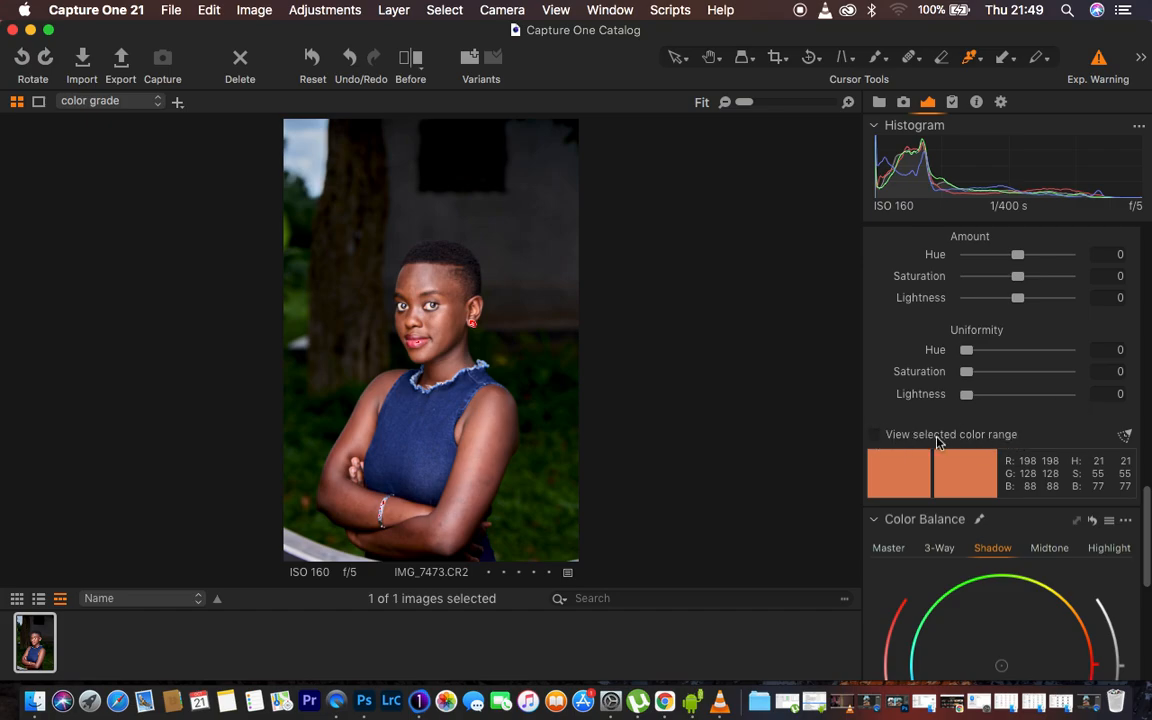
{"action": "left_click", "coordinate": [874, 438]}
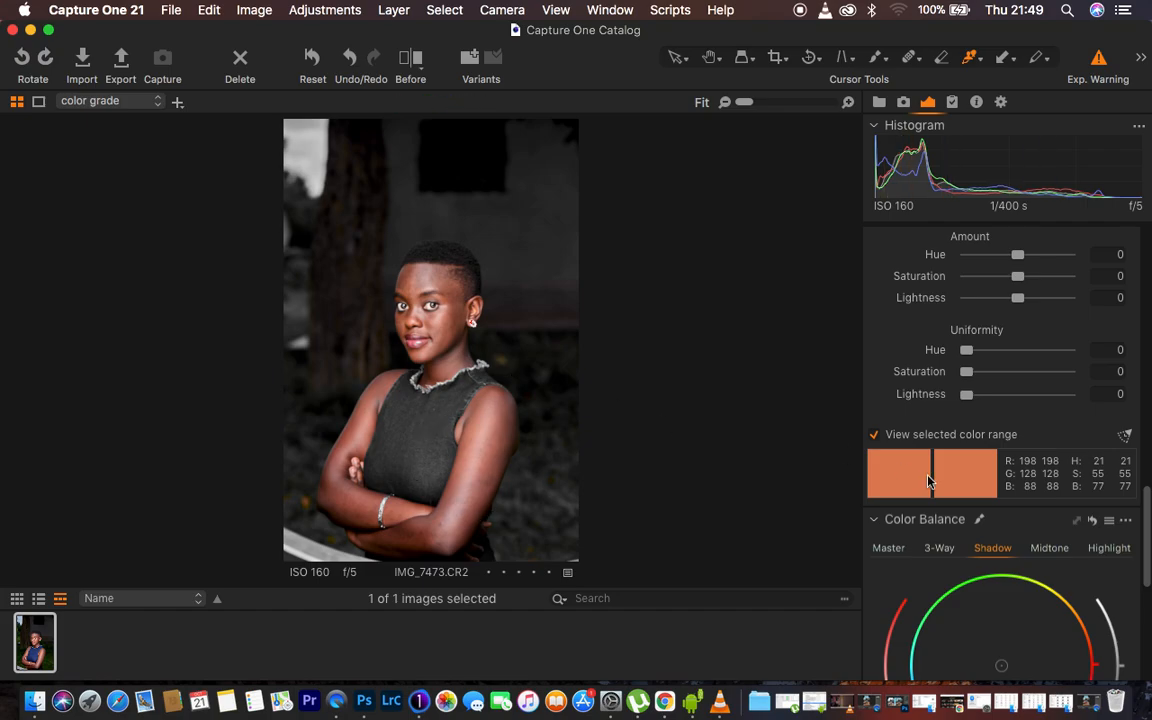
{"action": "left_click", "coordinate": [874, 437]}
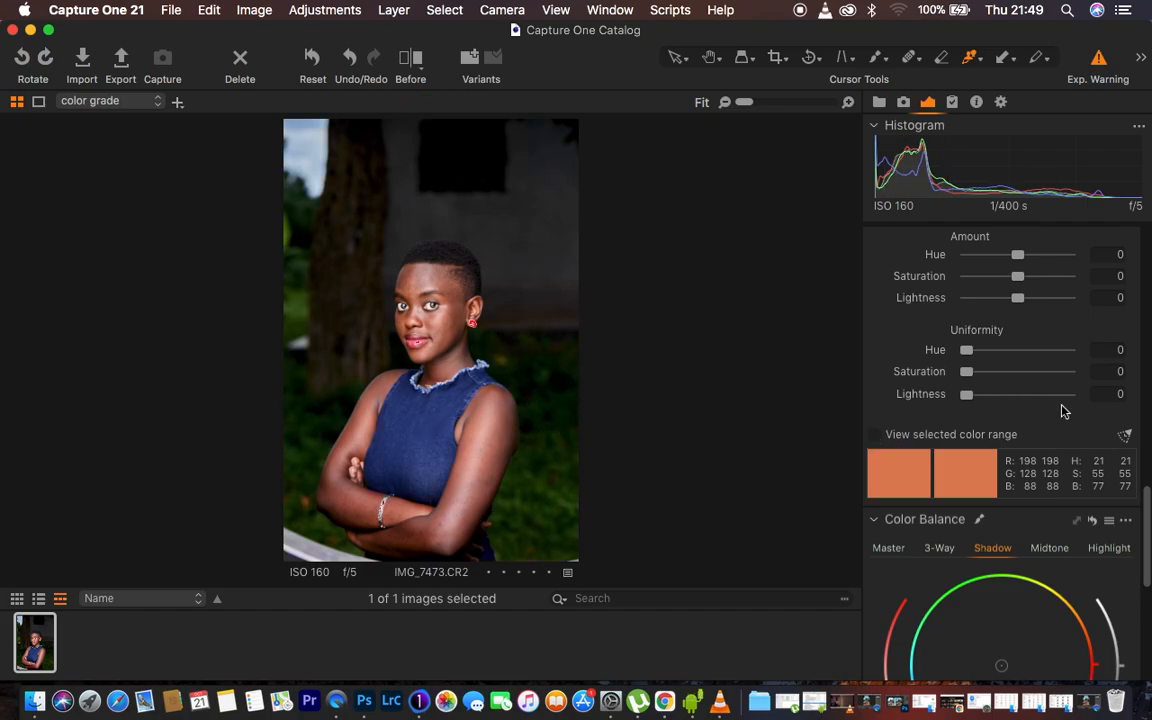
Set the Skin Tone Uniformity Hue to 74.5 and the Uniformity Saturation to 54.8
{"action": "scroll", "coordinate": [1062, 407], "scroll_direction": "up", "scroll_amount": 5}
{"action": "scroll", "coordinate": [1062, 410], "scroll_direction": "up", "scroll_amount": 1}
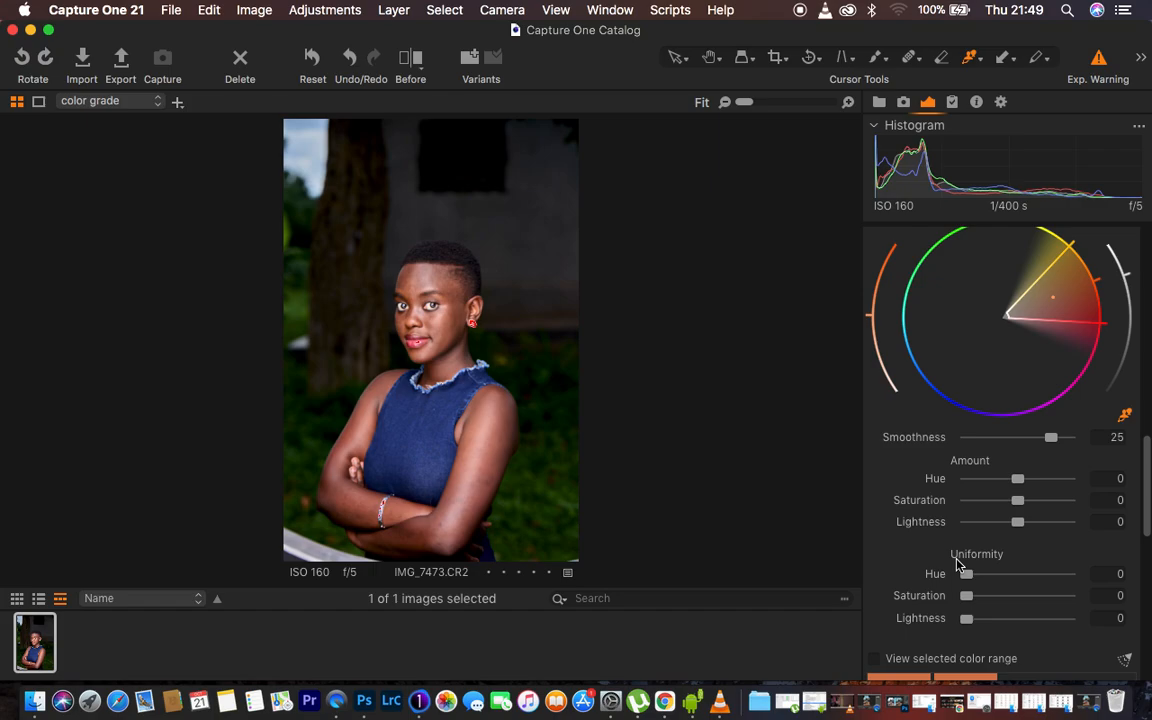
{"action": "left_click_drag", "start_coordinate": [966, 576], "coordinate": [1044, 579]}
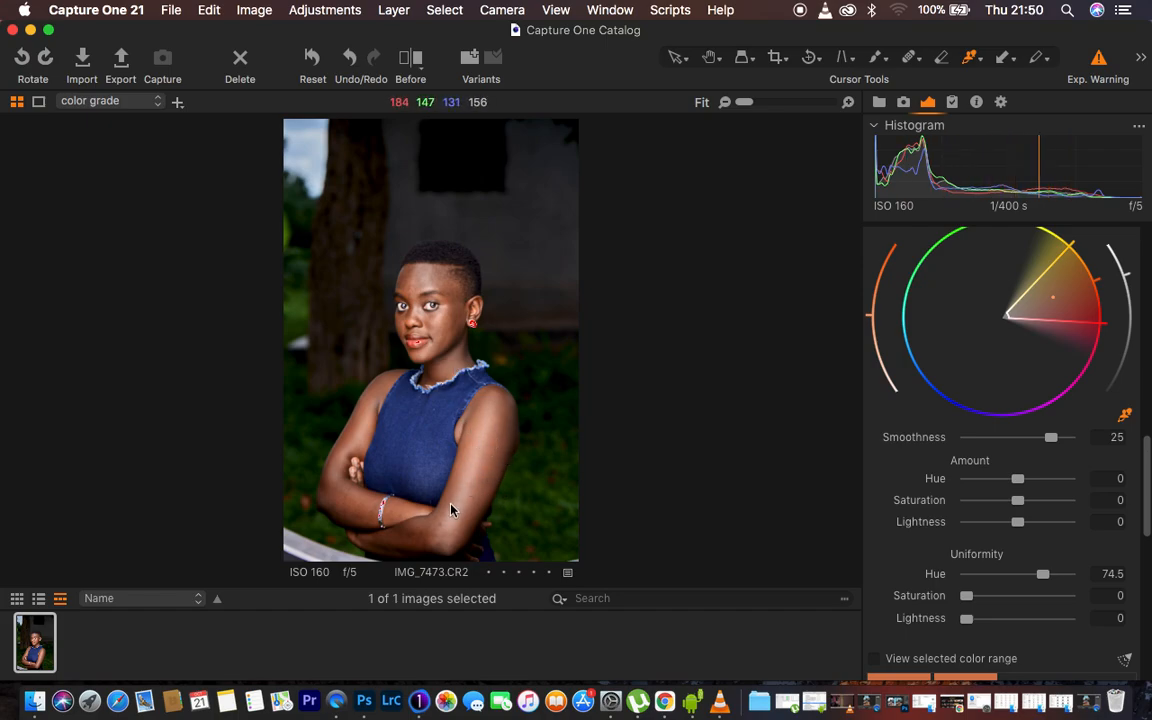
{"action": "left_click_drag", "start_coordinate": [966, 595], "coordinate": [1025, 599]}
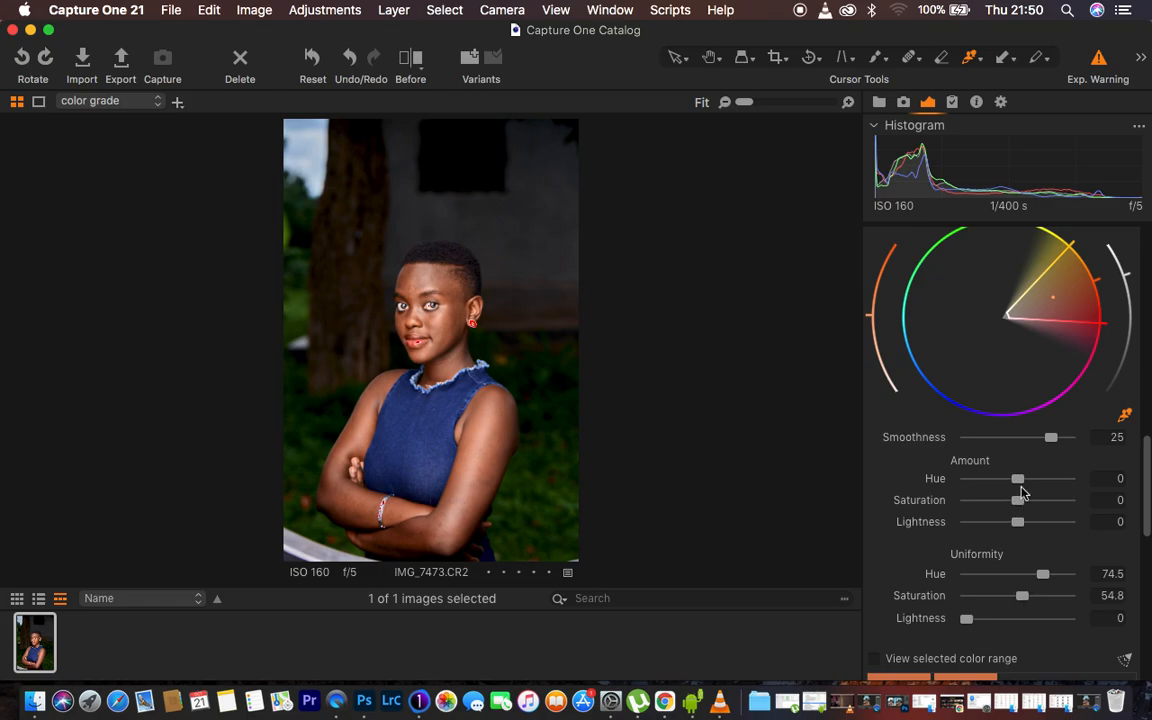
Try the Skin Tone Amount Hue at both extremes, return it to 0, and set the Amount Saturation to -4.6
{"action": "left_click_drag", "start_coordinate": [1020, 480], "coordinate": [935, 480]}
{"action": "left_click_drag", "start_coordinate": [966, 479], "coordinate": [1118, 483]}
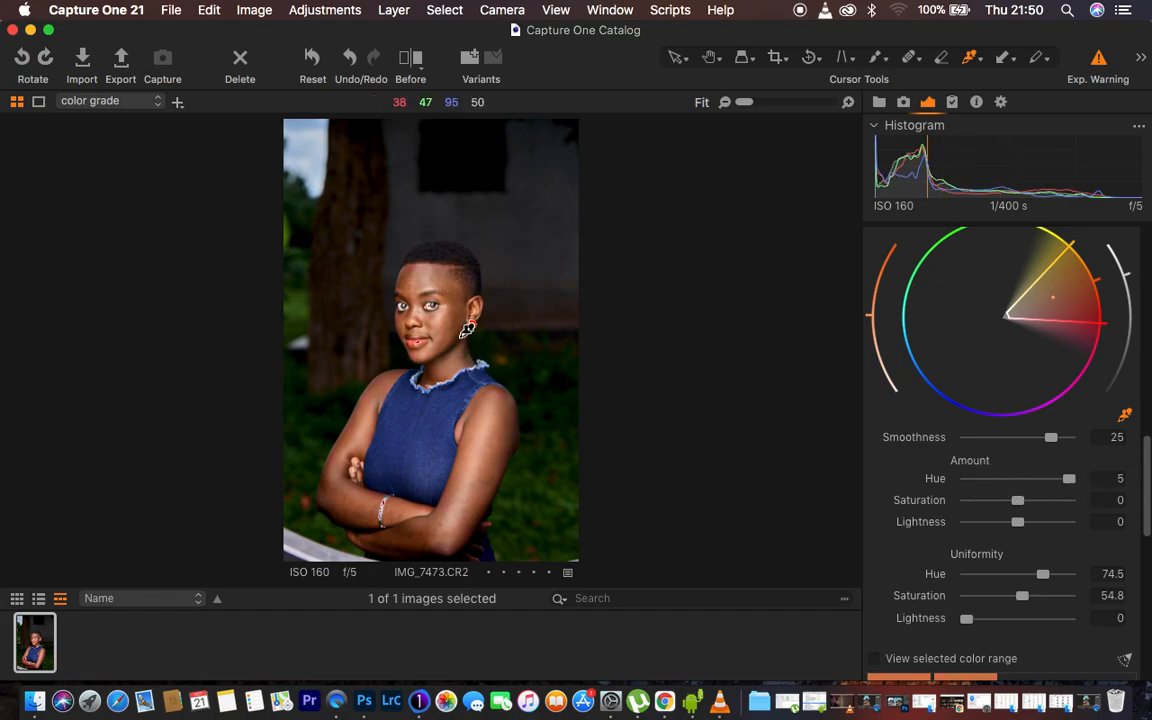
{"action": "left_click_drag", "start_coordinate": [1069, 479], "coordinate": [1017, 488]}
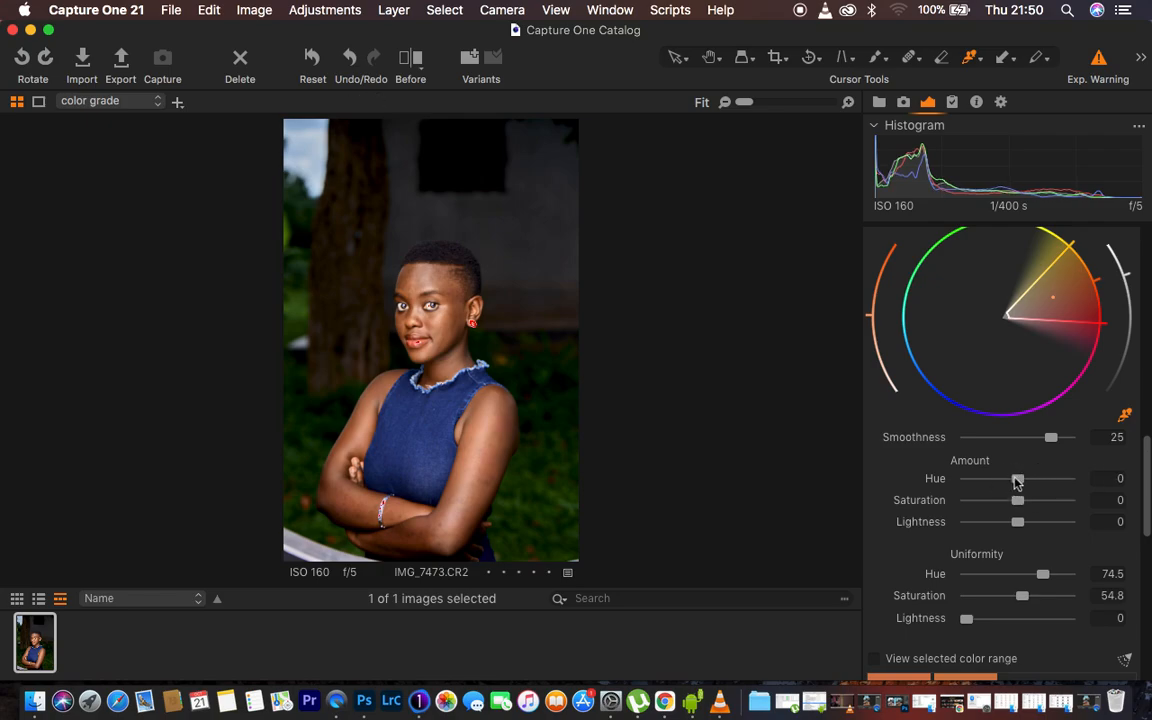
{"action": "left_click_drag", "start_coordinate": [1016, 505], "coordinate": [1008, 505]}
Compare the face before and after the edits up close with the split view, and return to the whole photo
{"action": "key", "text": "super+plus"}
{"action": "key", "text": "super+plus"}
{"action": "key", "text": "super+plus"}
{"action": "key", "text": "super+plus"}
{"action": "key", "text": "super+plus"}
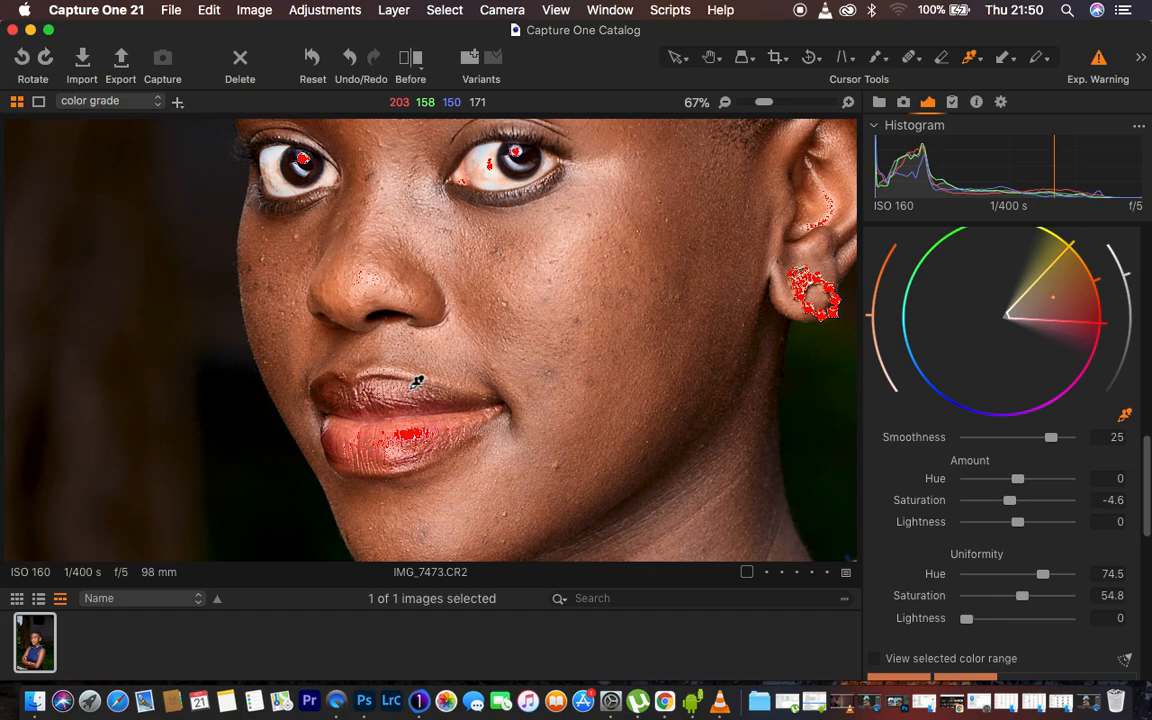
{"action": "left_click", "coordinate": [412, 62]}
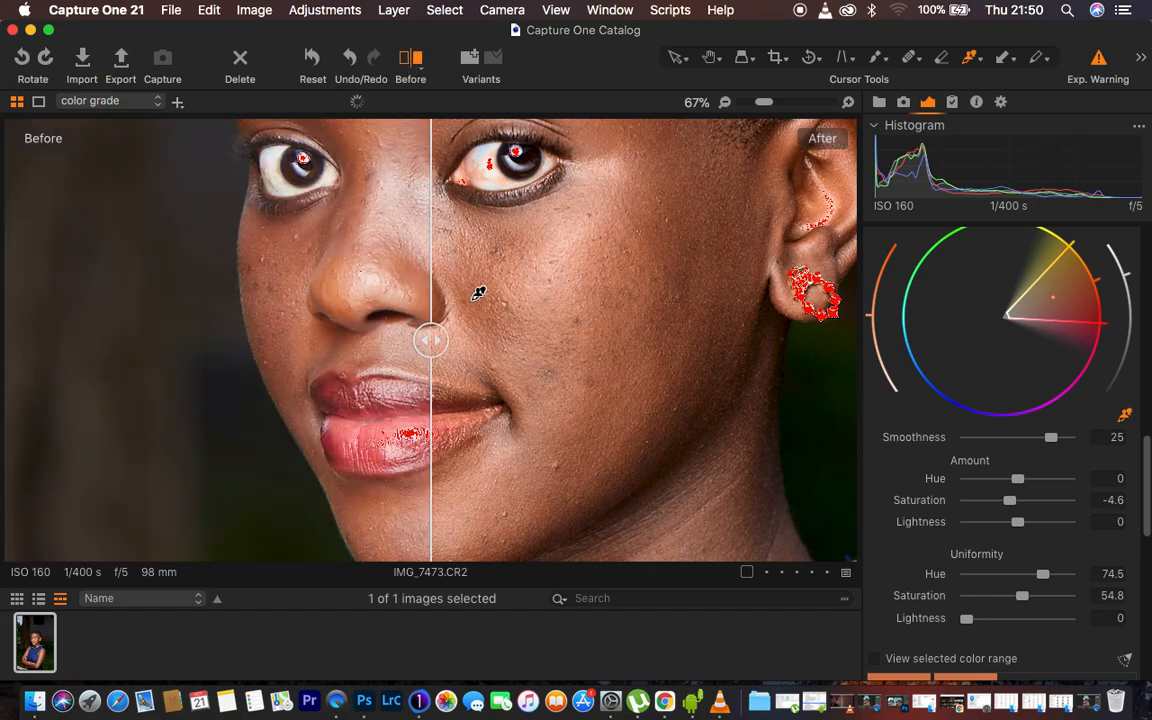
{"action": "left_click_drag", "start_coordinate": [431, 342], "coordinate": [277, 292]}
{"action": "left_click_drag", "start_coordinate": [367, 291], "coordinate": [139, 340]}
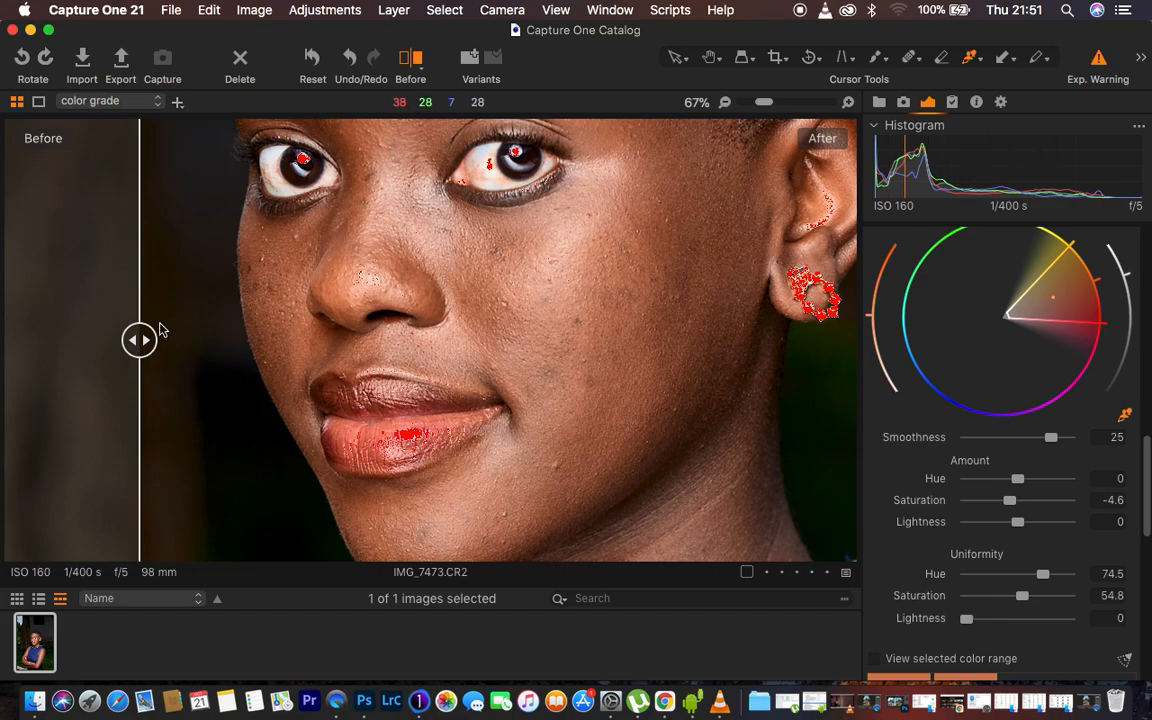
{"action": "left_click", "coordinate": [412, 60]}
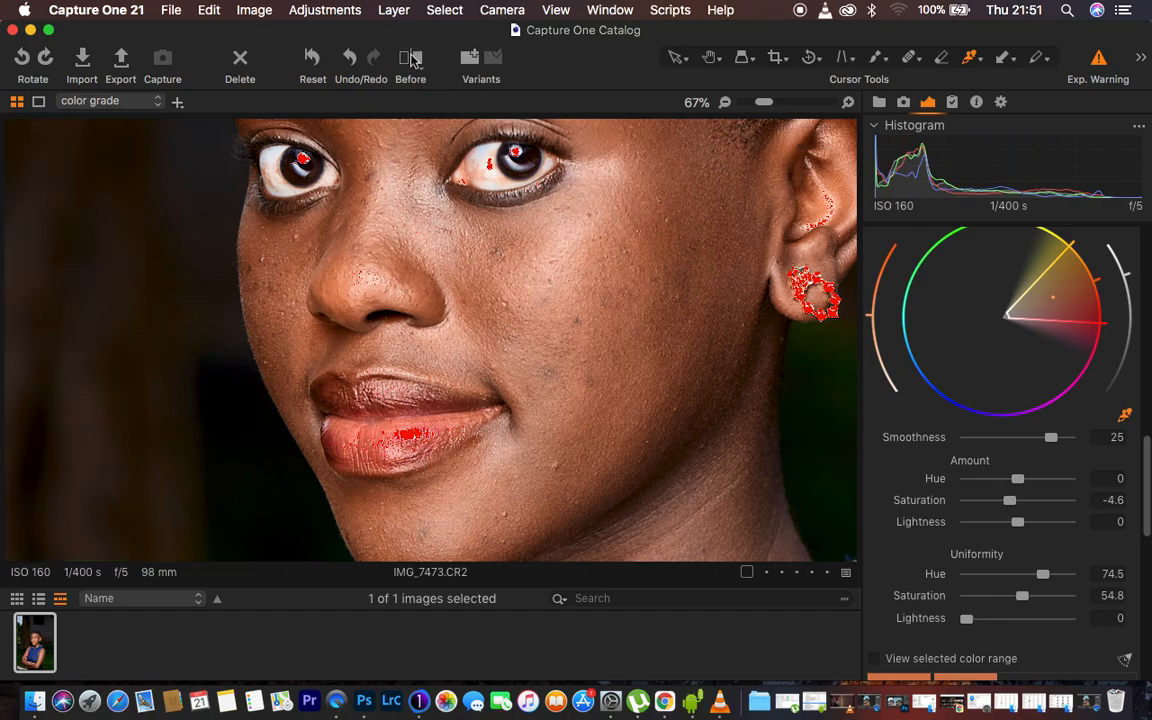
{"action": "scroll", "coordinate": [547, 262], "scroll_direction": "down", "scroll_amount": 2}
{"action": "key", "text": "super+minus"}
{"action": "key", "text": "super+minus"}
{"action": "key", "text": "super+minus"}
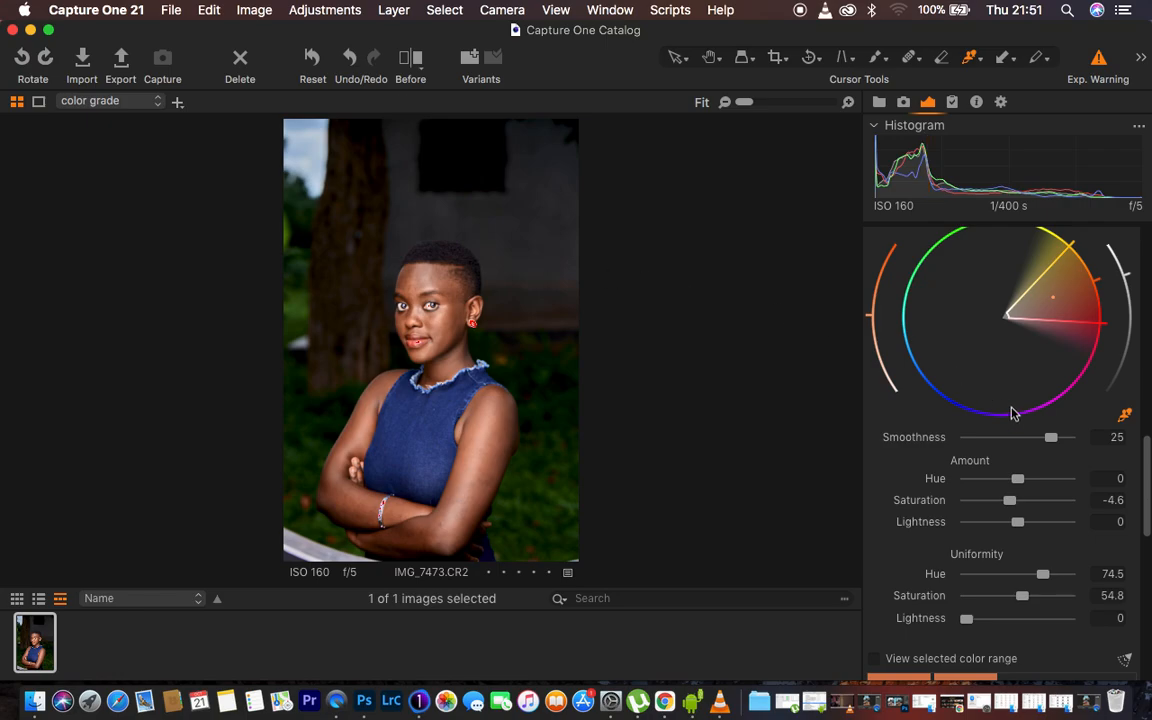
Set the orange range's Saturation to -9.1 and Lightness to -12 in the basic Color Editor
{"action": "scroll", "coordinate": [1011, 410], "scroll_direction": "down", "scroll_amount": 5}
{"action": "scroll", "coordinate": [1011, 410], "scroll_direction": "down", "scroll_amount": 2}
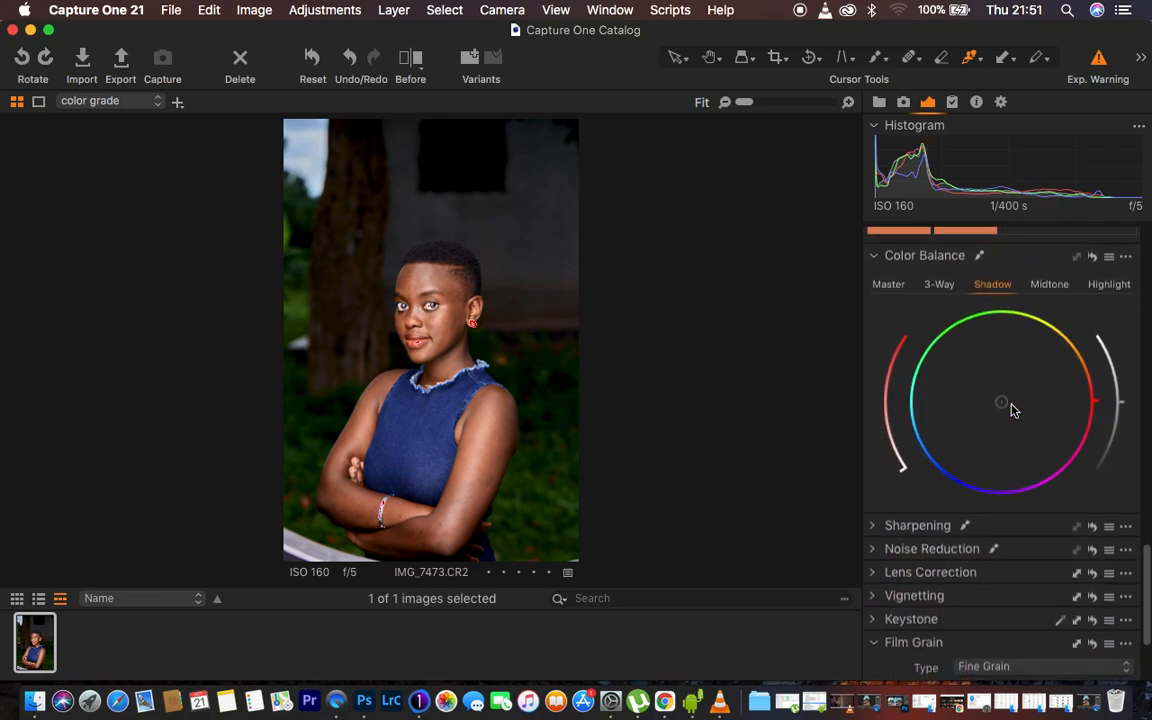
{"action": "scroll", "coordinate": [1011, 410], "scroll_direction": "up", "scroll_amount": 5}
{"action": "scroll", "coordinate": [1011, 410], "scroll_direction": "up", "scroll_amount": 5}
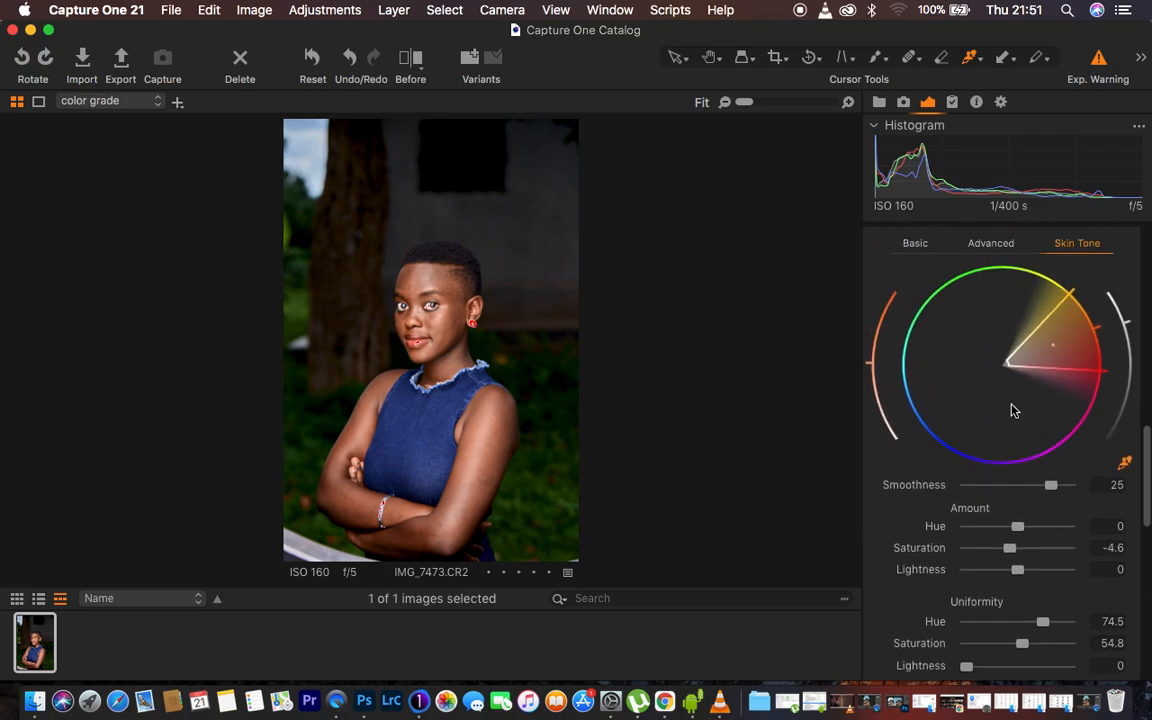
{"action": "left_click", "coordinate": [913, 309]}
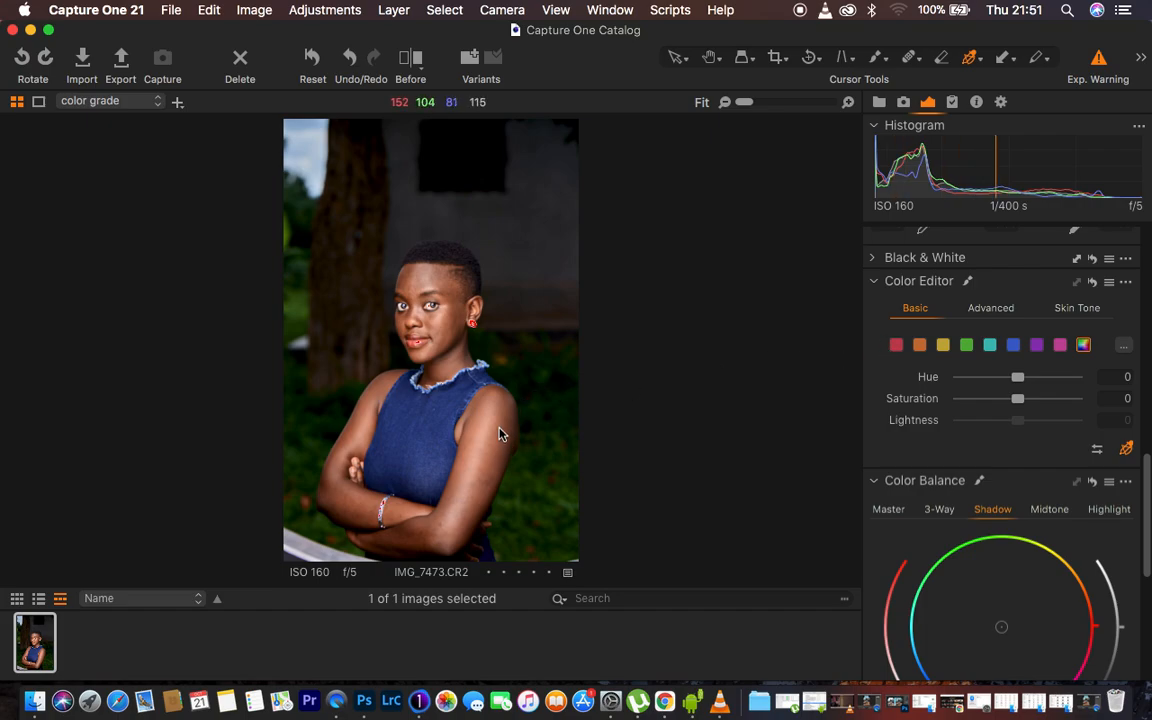
{"action": "left_click", "coordinate": [920, 346]}
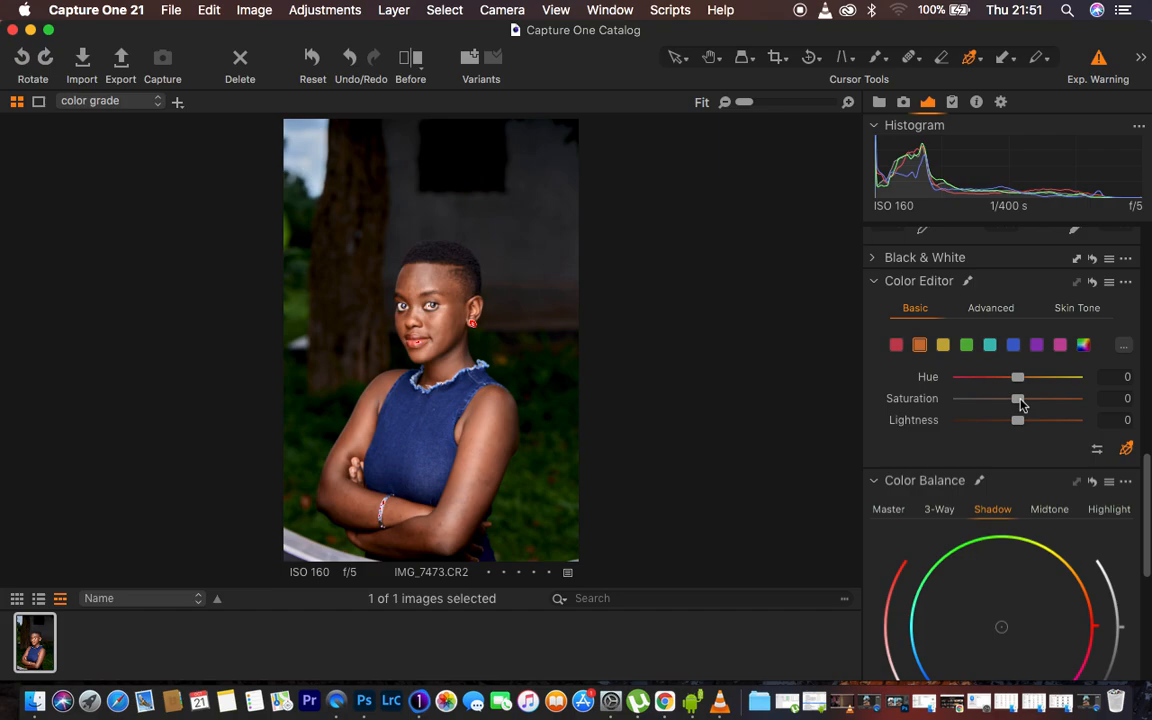
{"action": "left_click_drag", "start_coordinate": [1021, 403], "coordinate": [1002, 425]}
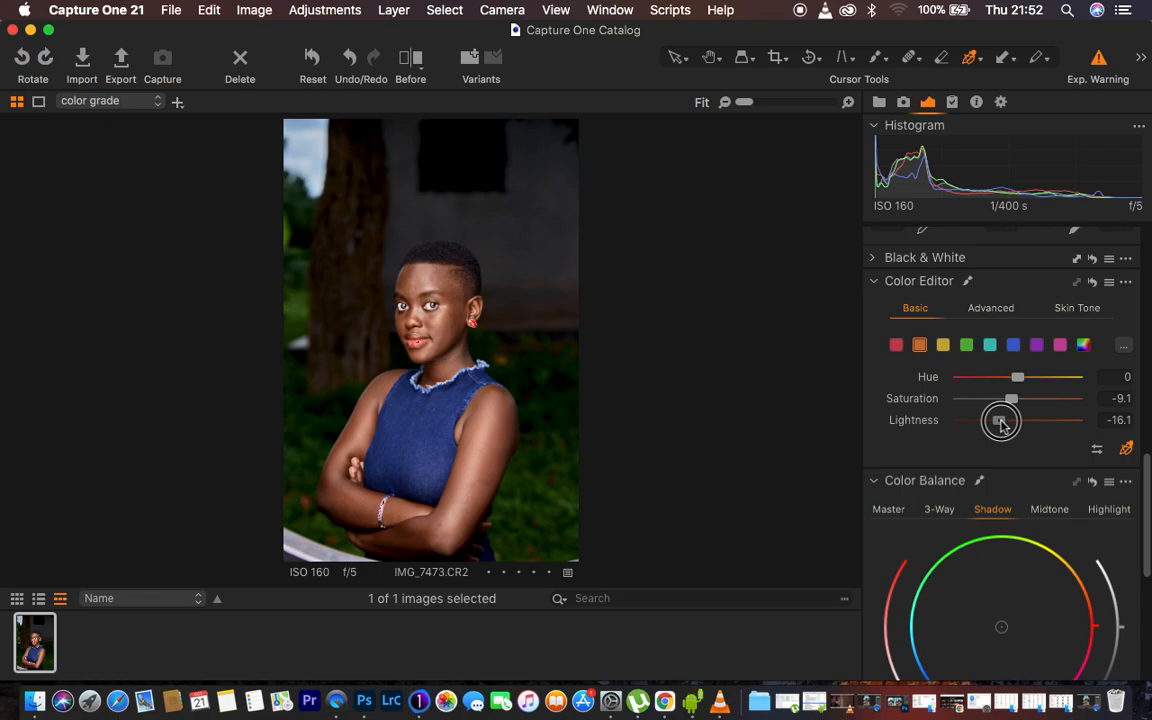
{"action": "left_click_drag", "start_coordinate": [1002, 424], "coordinate": [1007, 424]}
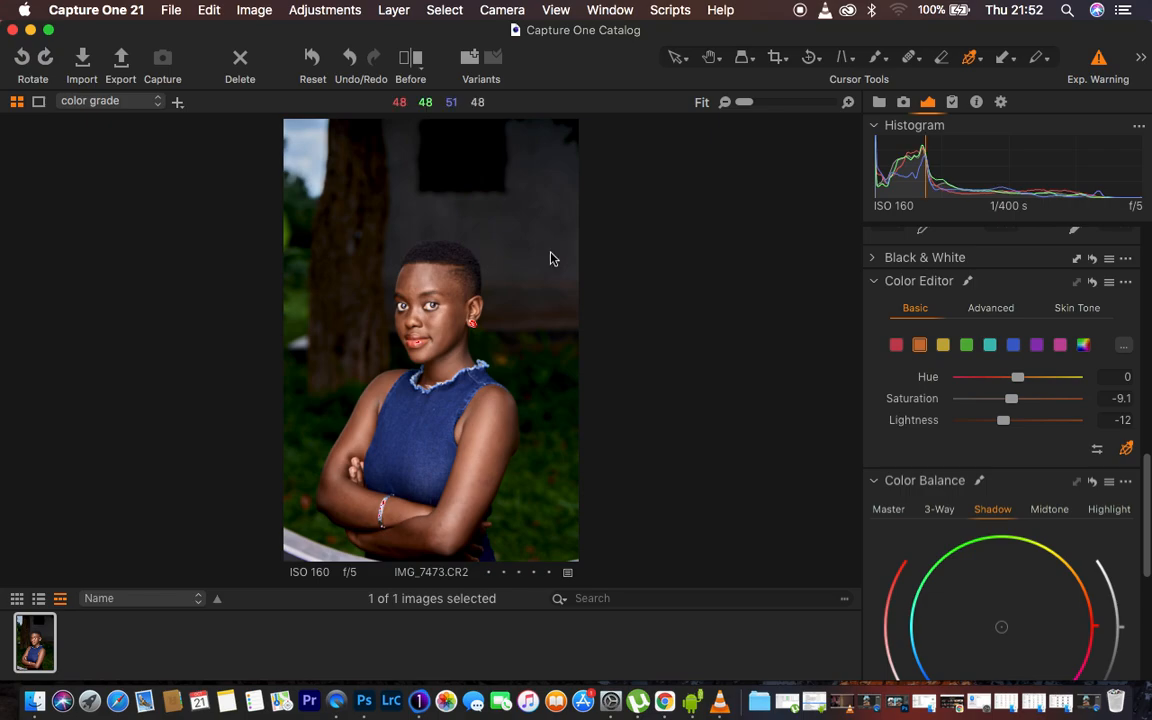
Compare the face and upper body before and after the edits with the split view, and return to the whole photo
{"action": "scroll", "coordinate": [549, 259], "scroll_direction": "up", "scroll_amount": 3}
{"action": "scroll", "coordinate": [549, 259], "scroll_direction": "down", "scroll_amount": 1}
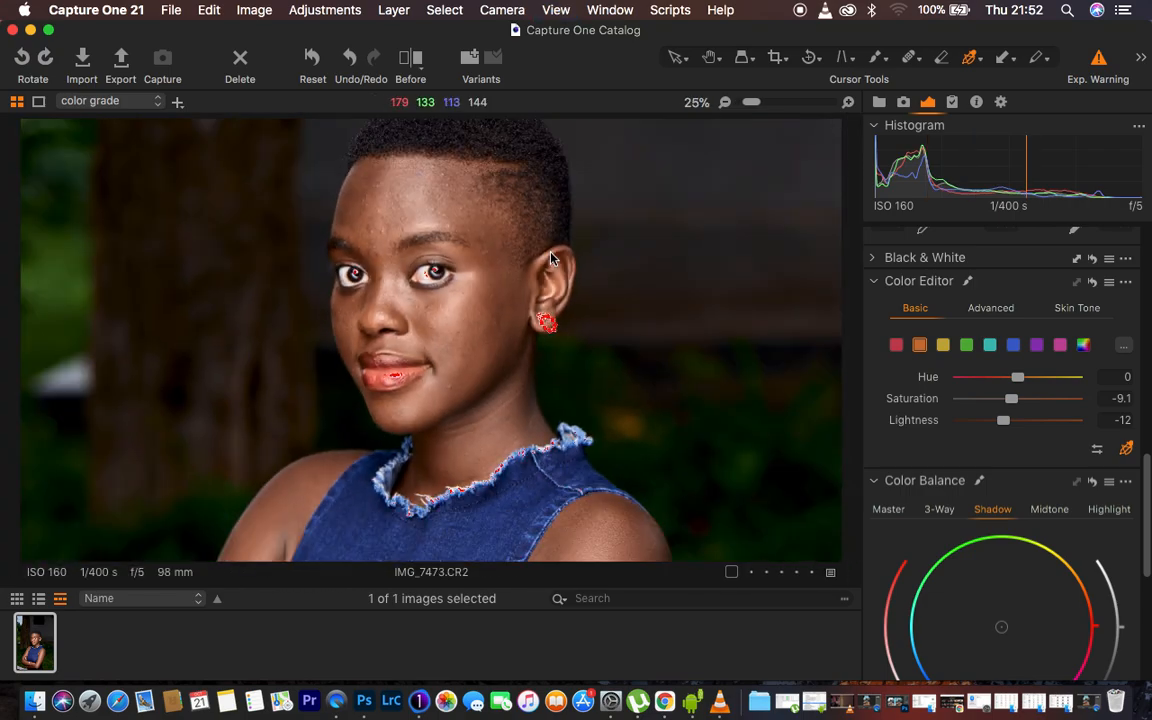
{"action": "scroll", "coordinate": [549, 259], "scroll_direction": "down", "scroll_amount": 1}
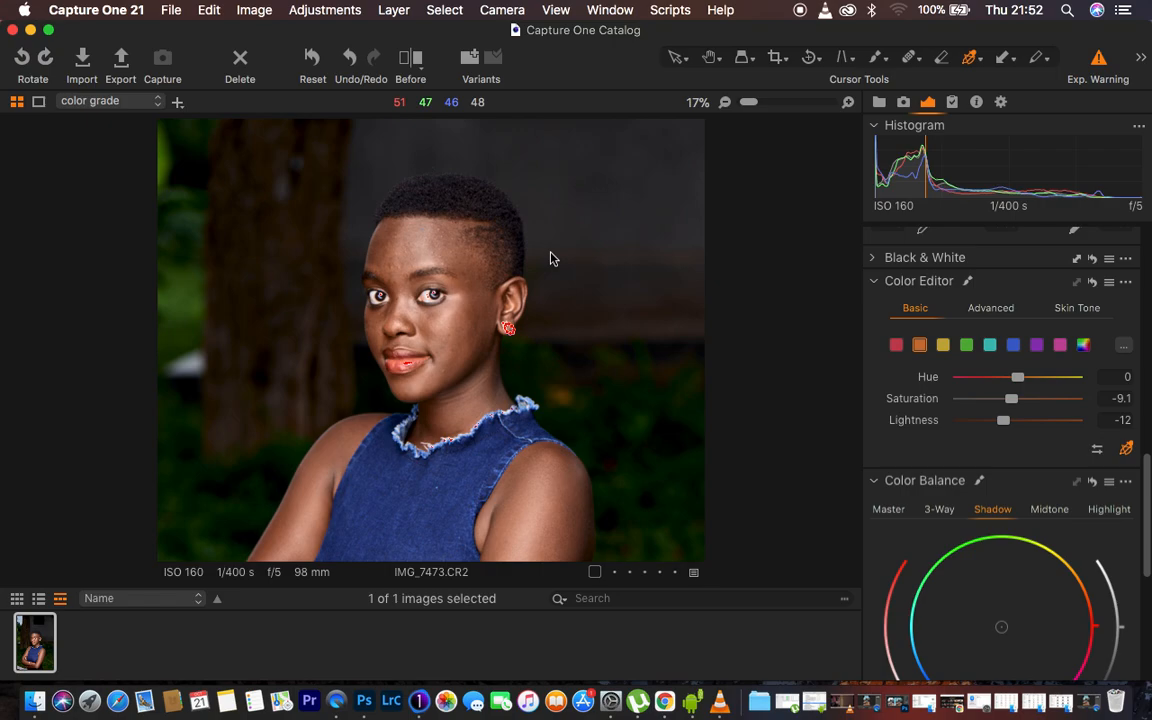
{"action": "left_click", "coordinate": [410, 57]}
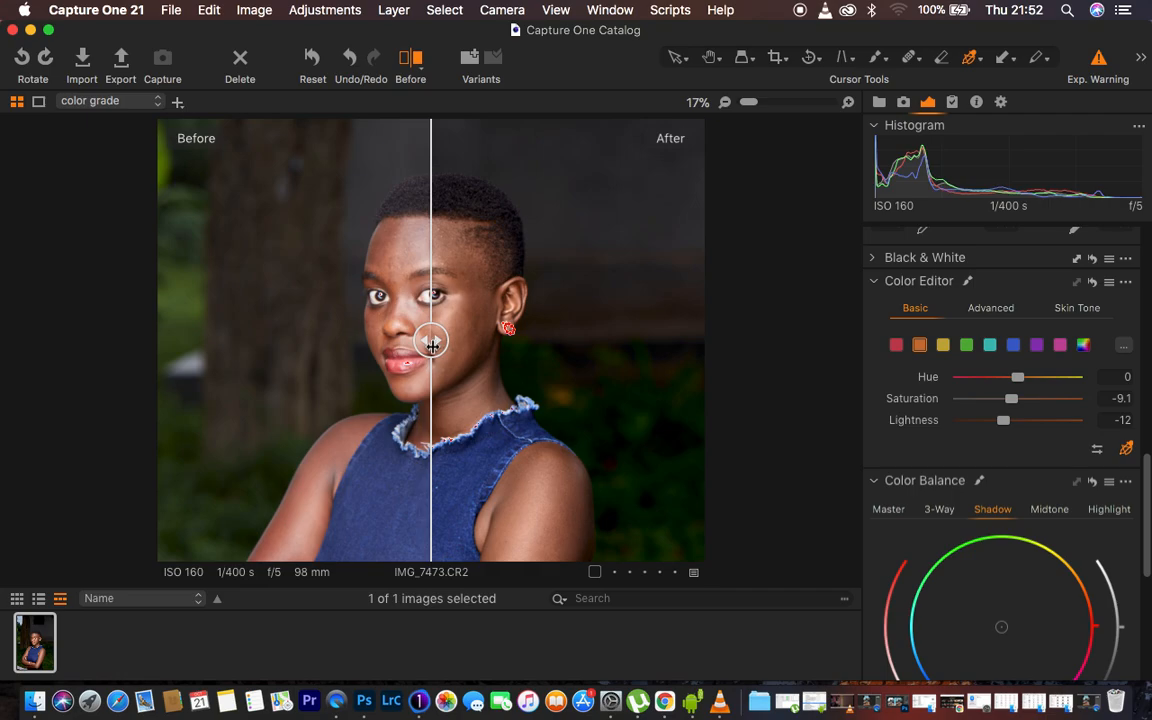
{"action": "left_click_drag", "start_coordinate": [432, 341], "coordinate": [130, 350]}
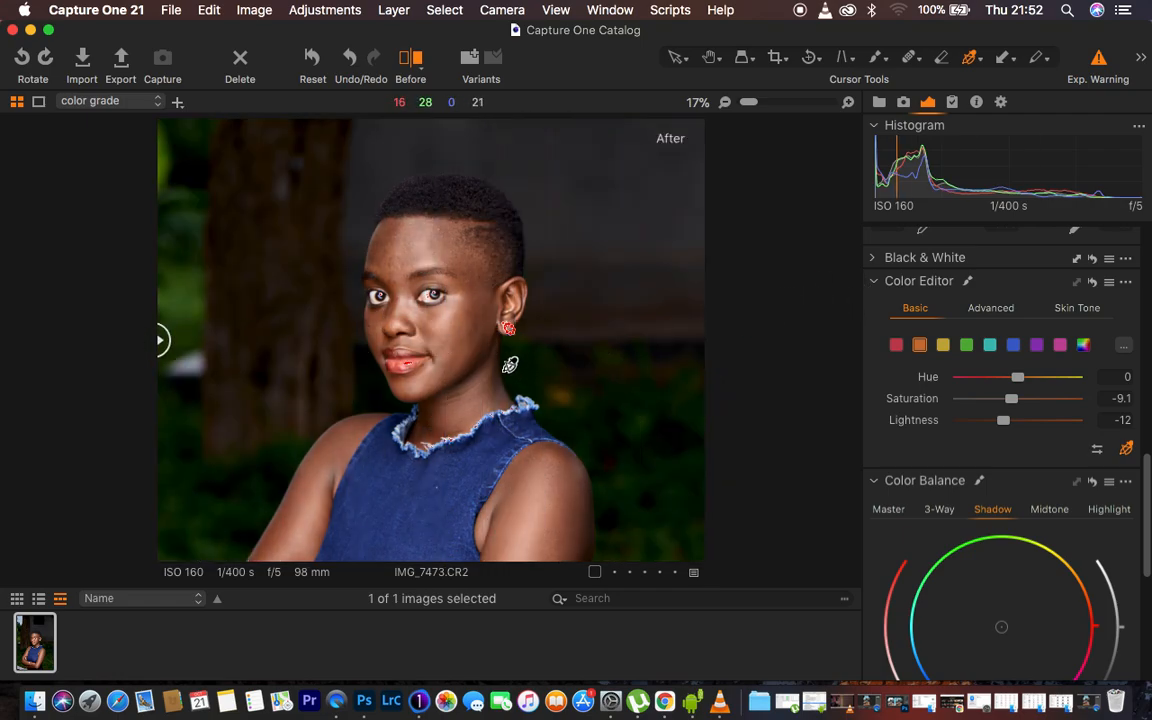
{"action": "left_click", "coordinate": [407, 60]}
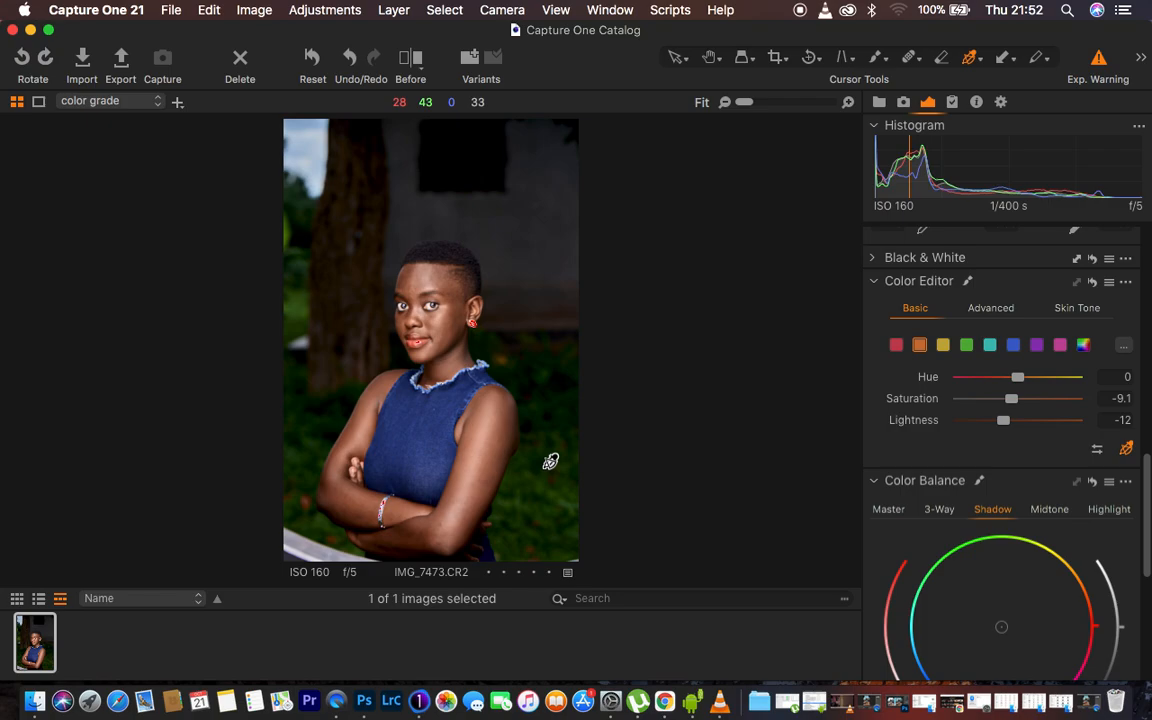
Try the green range's Hue at -30, set it to 30, and strongly lower the green Saturation to mute the foliage
{"action": "left_click", "coordinate": [967, 346]}
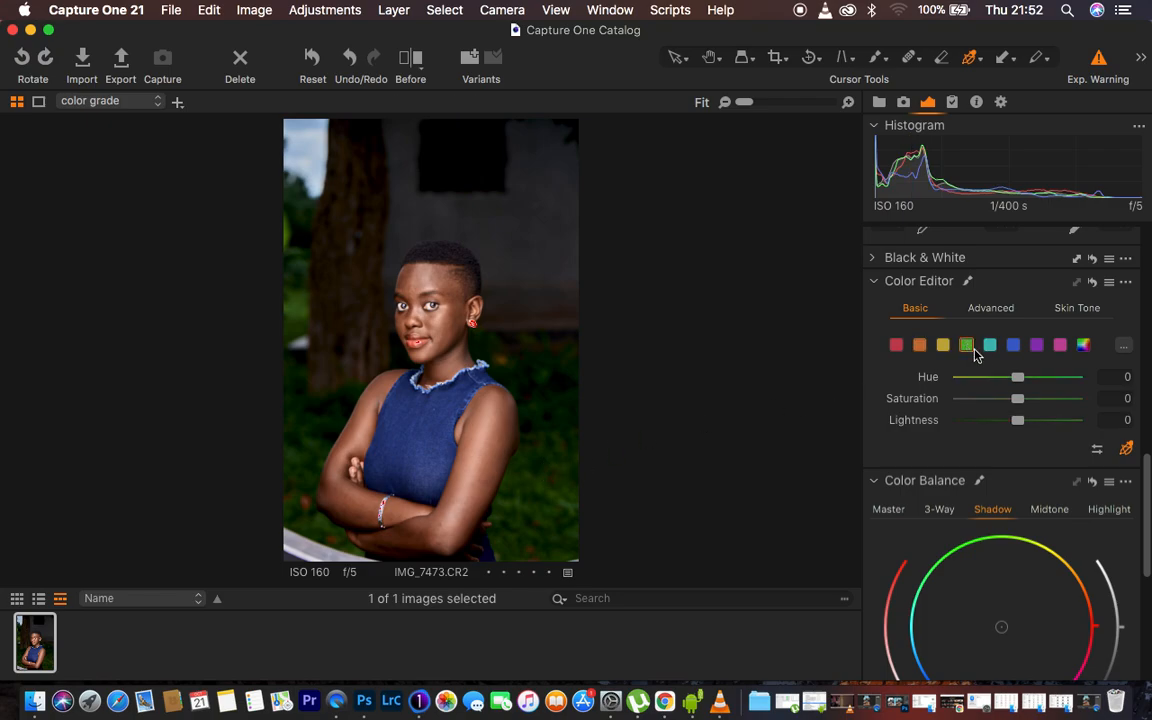
{"action": "left_click_drag", "start_coordinate": [1017, 377], "coordinate": [946, 386]}
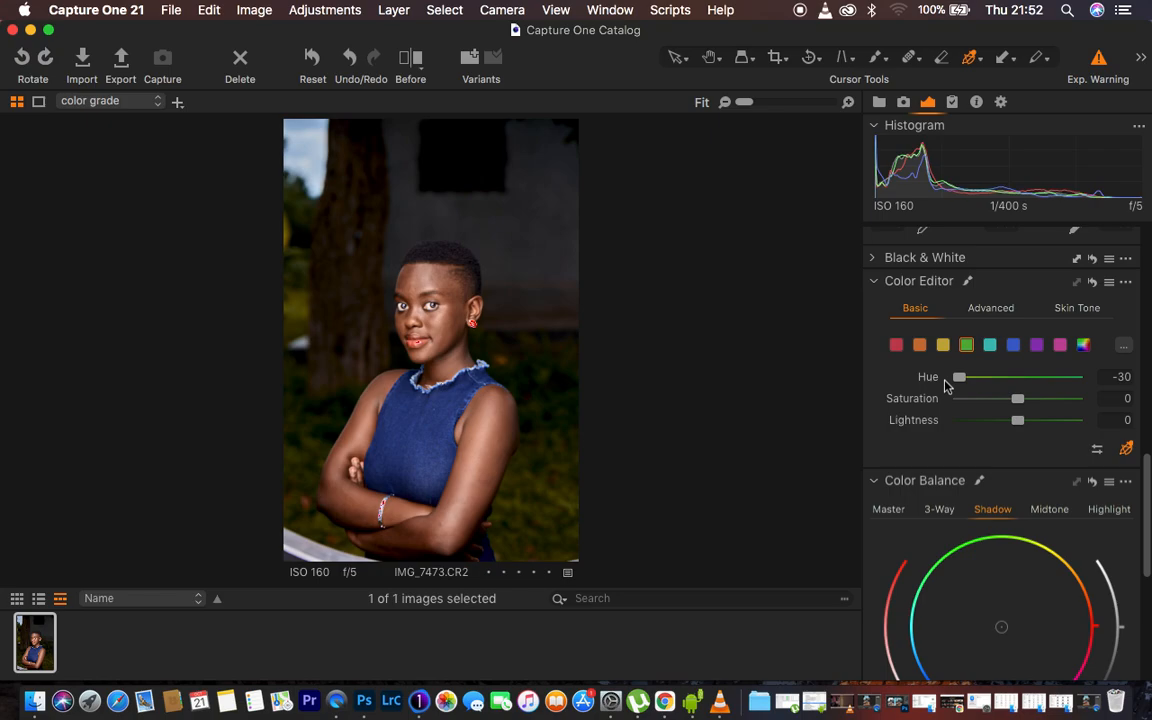
{"action": "left_click_drag", "start_coordinate": [956, 376], "coordinate": [1136, 381]}
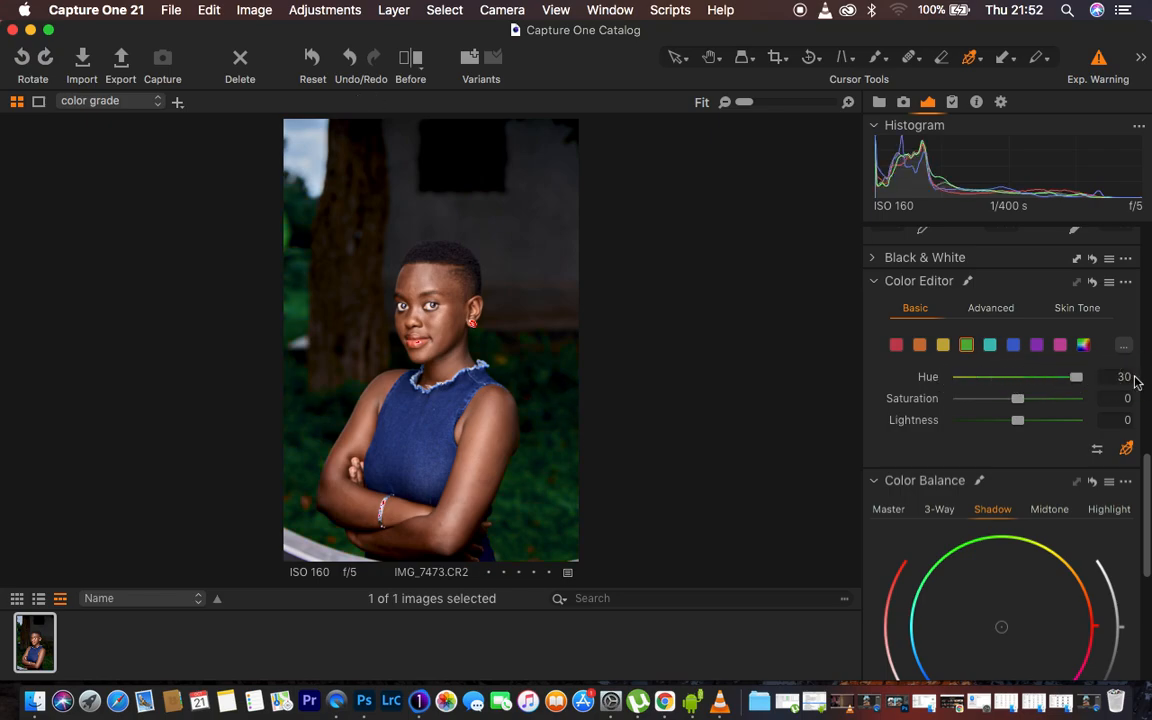
{"action": "left_click_drag", "start_coordinate": [1019, 400], "coordinate": [977, 400]}
Set the yellow range's Saturation to -42 in the basic Color Editor
{"action": "left_click", "coordinate": [943, 344]}
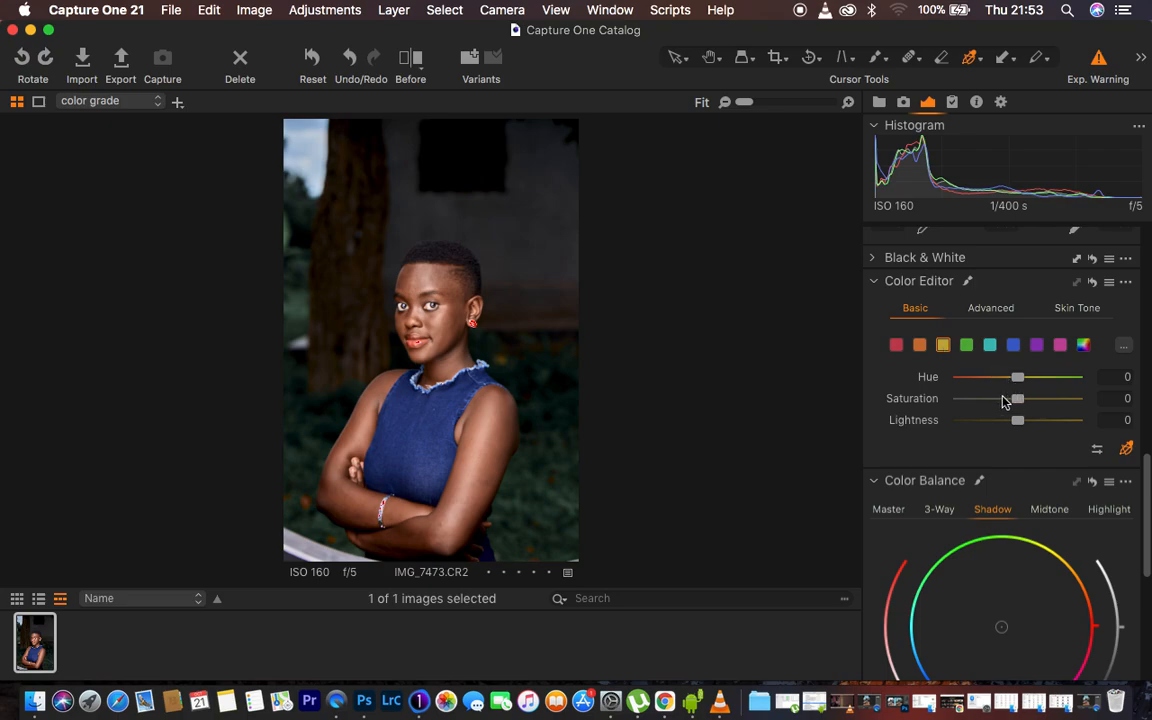
{"action": "left_click_drag", "start_coordinate": [1004, 400], "coordinate": [977, 410]}
{"action": "left_click_drag", "start_coordinate": [981, 405], "coordinate": [987, 407]}
Sample the blue of the dress and set its Hue to -18.8, Saturation to -12.2 and Lightness to 11.3
{"action": "left_click", "coordinate": [1126, 448]}
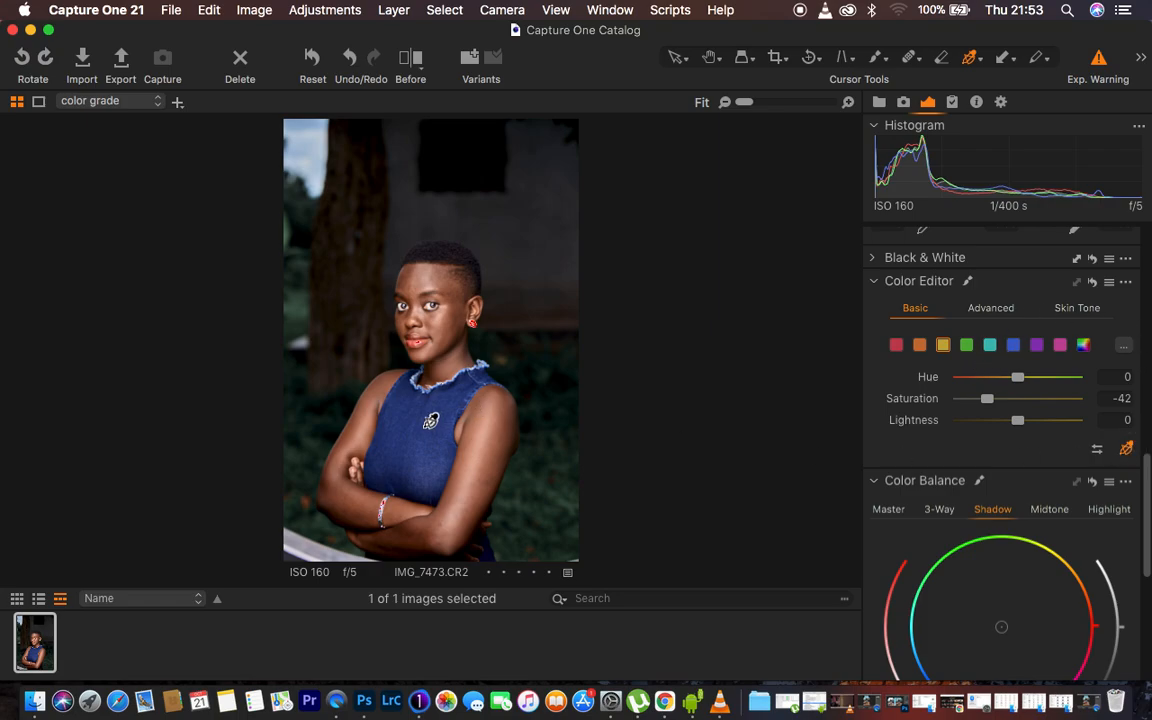
{"action": "left_click", "coordinate": [395, 380]}
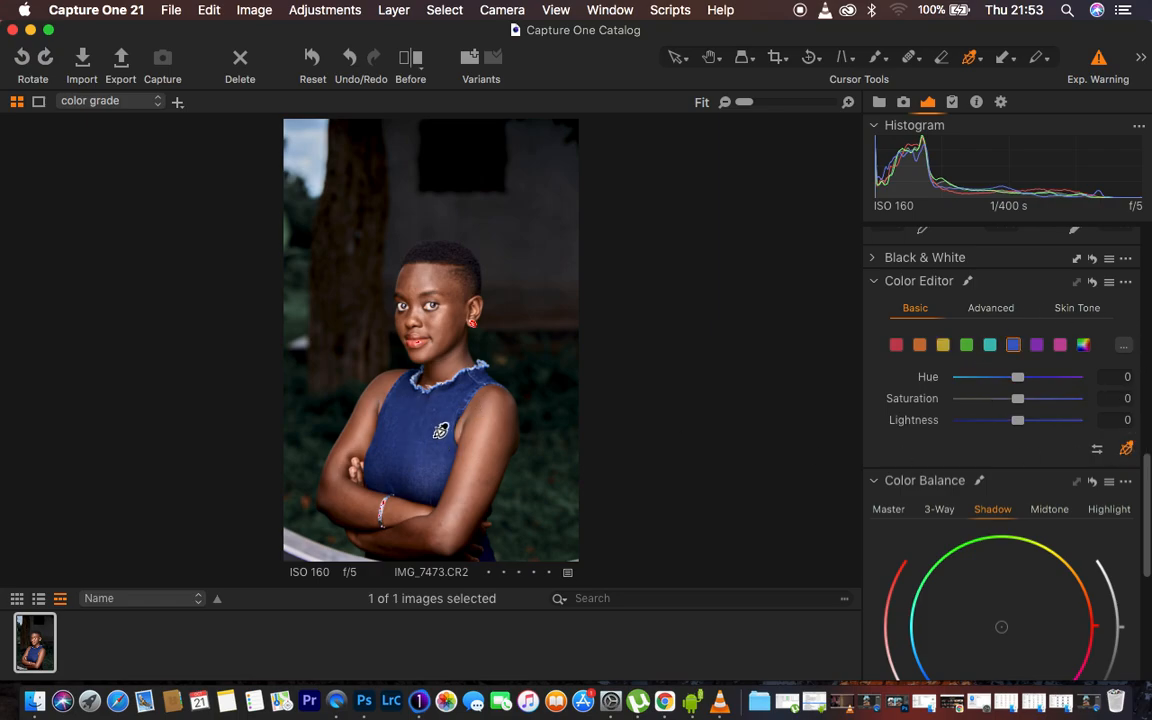
{"action": "left_click_drag", "start_coordinate": [1017, 398], "coordinate": [980, 378]}
{"action": "mouse_move", "coordinate": [1016, 421]}
{"action": "left_mouse_down"}
{"action": "mouse_move", "coordinate": [998, 420]}
{"action": "mouse_move", "coordinate": [1045, 422]}
{"action": "mouse_move", "coordinate": [1010, 404]}
{"action": "left_mouse_up"}
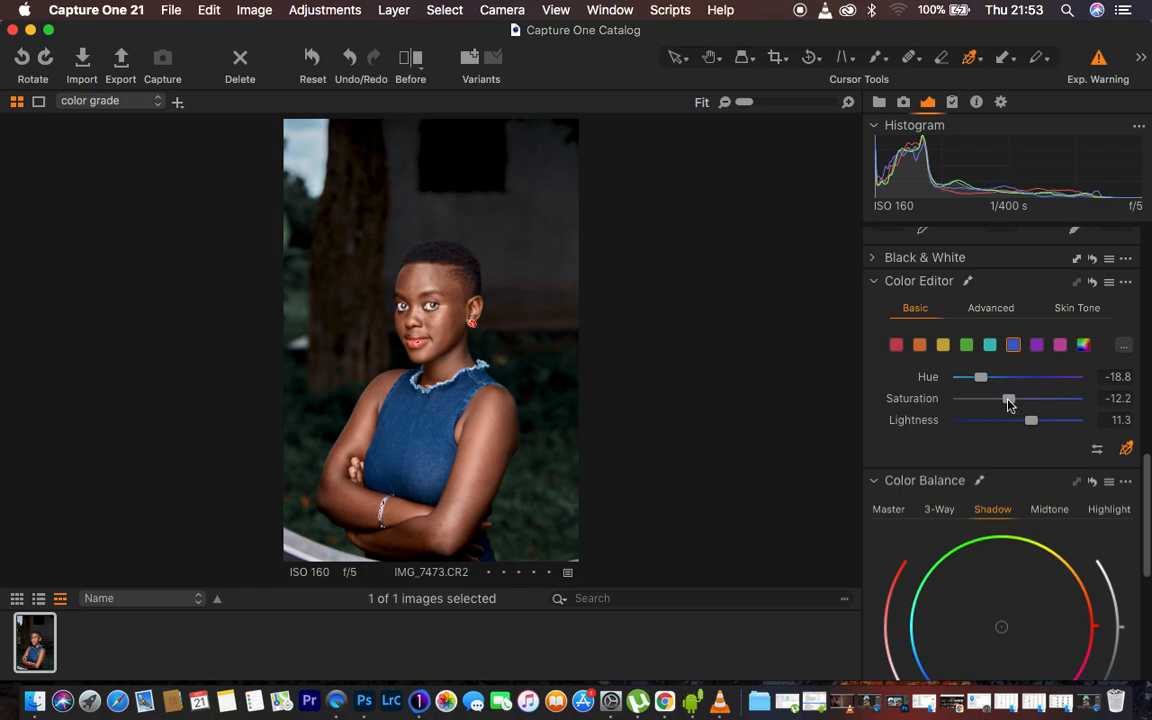
{"action": "key", "text": "super+equal"}
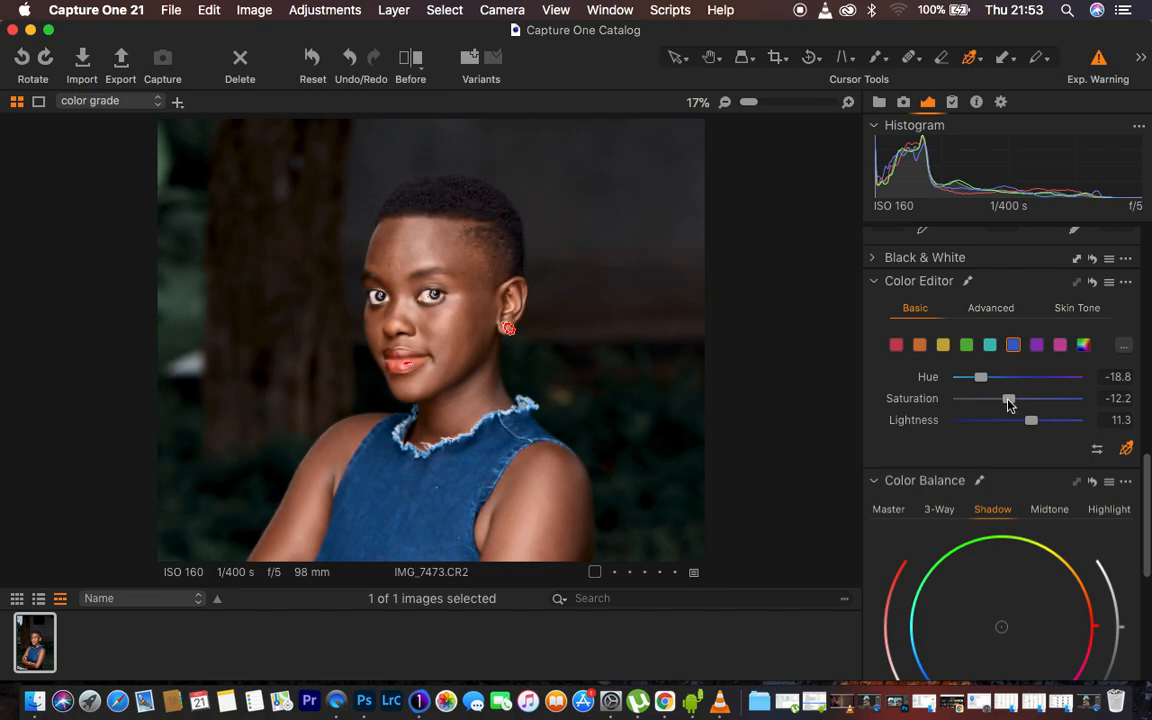
{"action": "key", "text": "super+minus"}
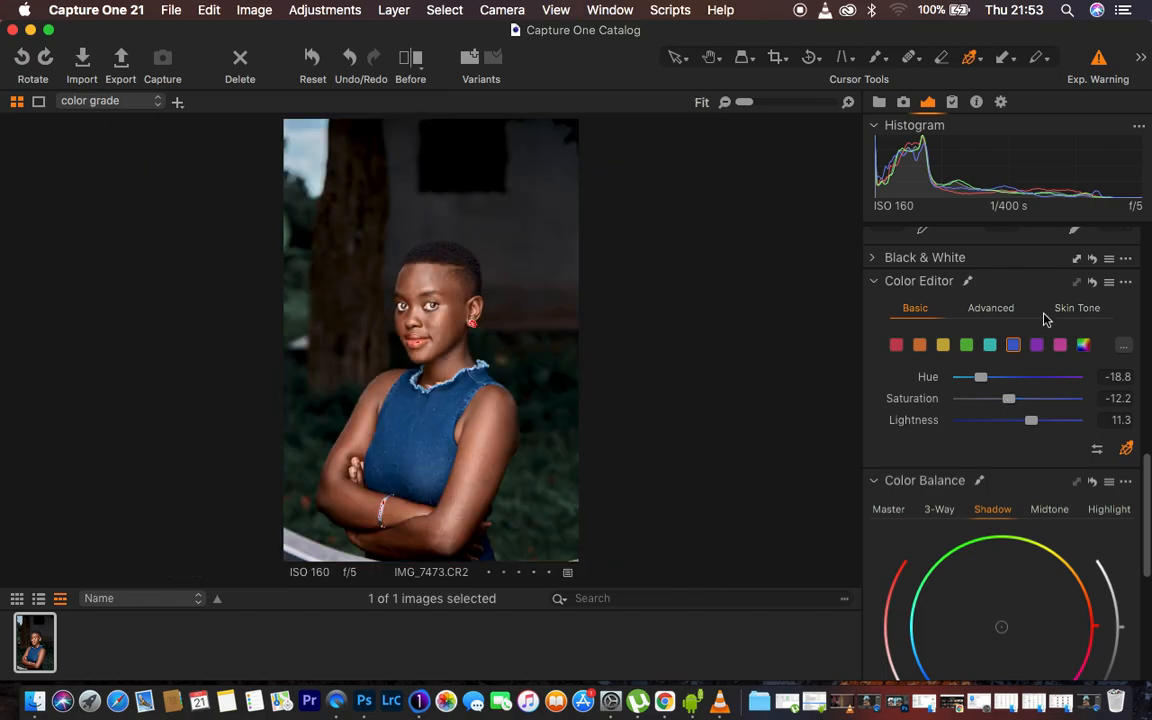
Toggle the color grade layer off and on repeatedly to compare the photo with and without the grade
{"action": "scroll", "coordinate": [1010, 312], "scroll_direction": "up", "scroll_amount": 10}
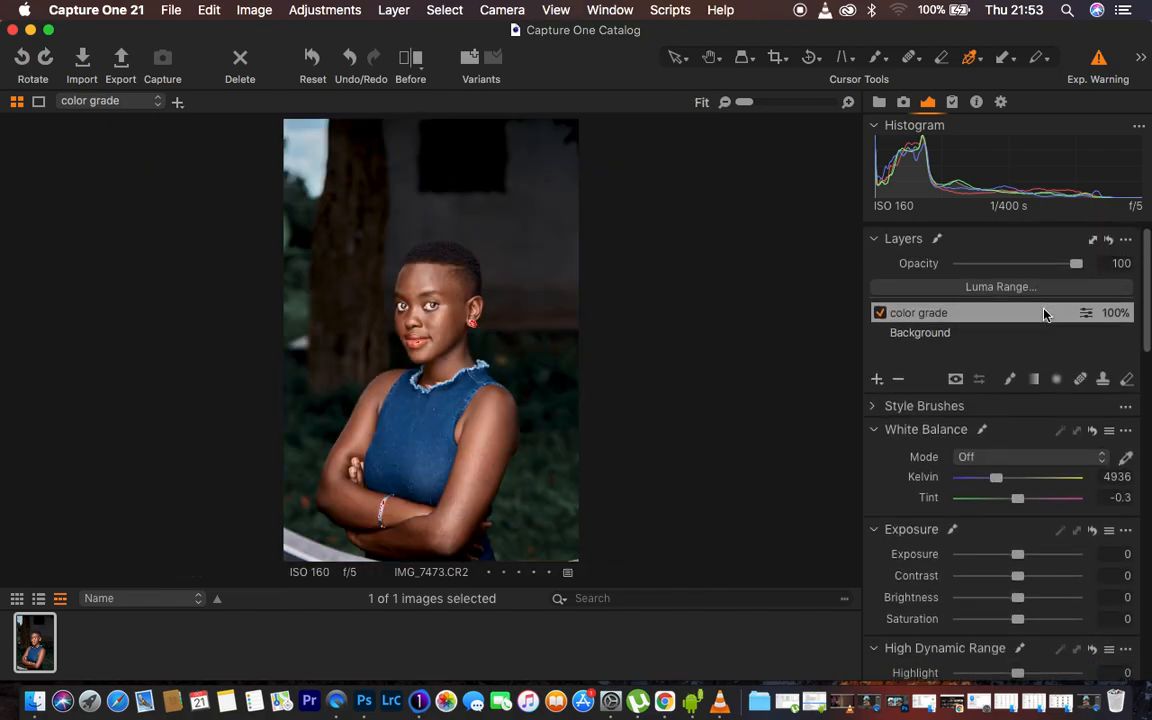
{"action": "left_click", "coordinate": [880, 313]}
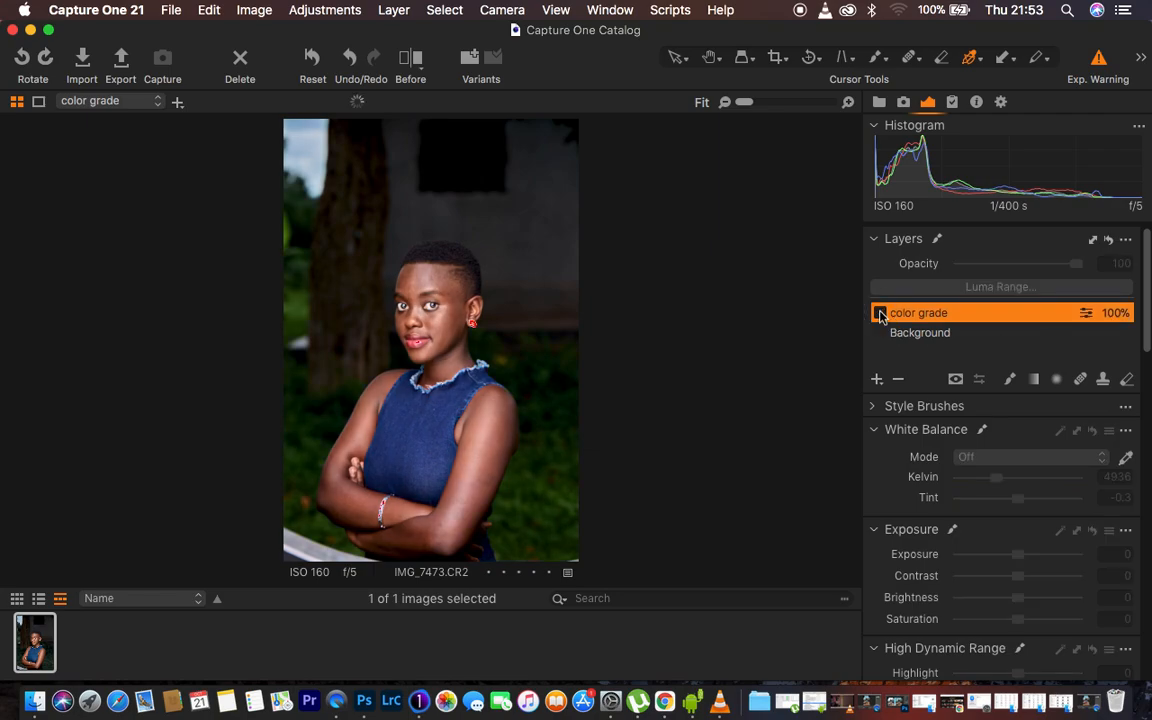
{"action": "left_click", "coordinate": [880, 313]}
{"action": "left_click", "coordinate": [880, 313]}
{"action": "left_click", "coordinate": [880, 313]}
{"action": "left_click", "coordinate": [880, 313]}
{"action": "left_click", "coordinate": [880, 313]}
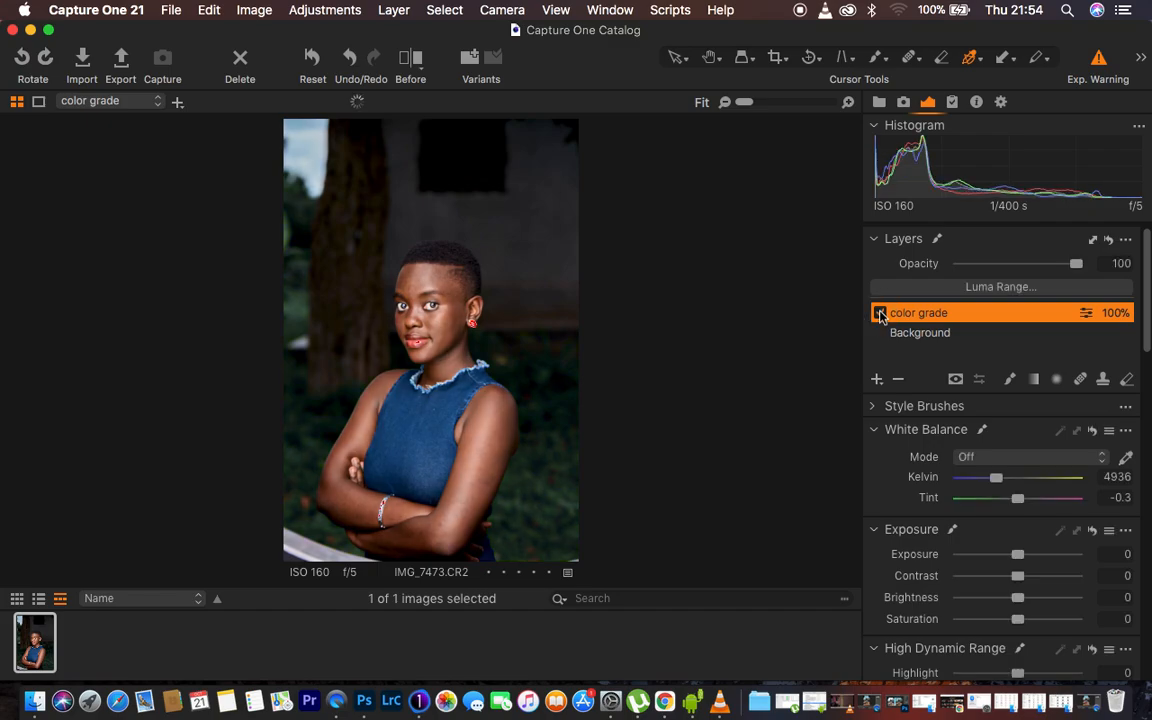
{"action": "left_click", "coordinate": [880, 313]}
{"action": "left_click", "coordinate": [880, 313]}
Cool the color grade layer's white balance by setting Kelvin to 4729
{"action": "left_click_drag", "start_coordinate": [997, 485], "coordinate": [996, 485]}
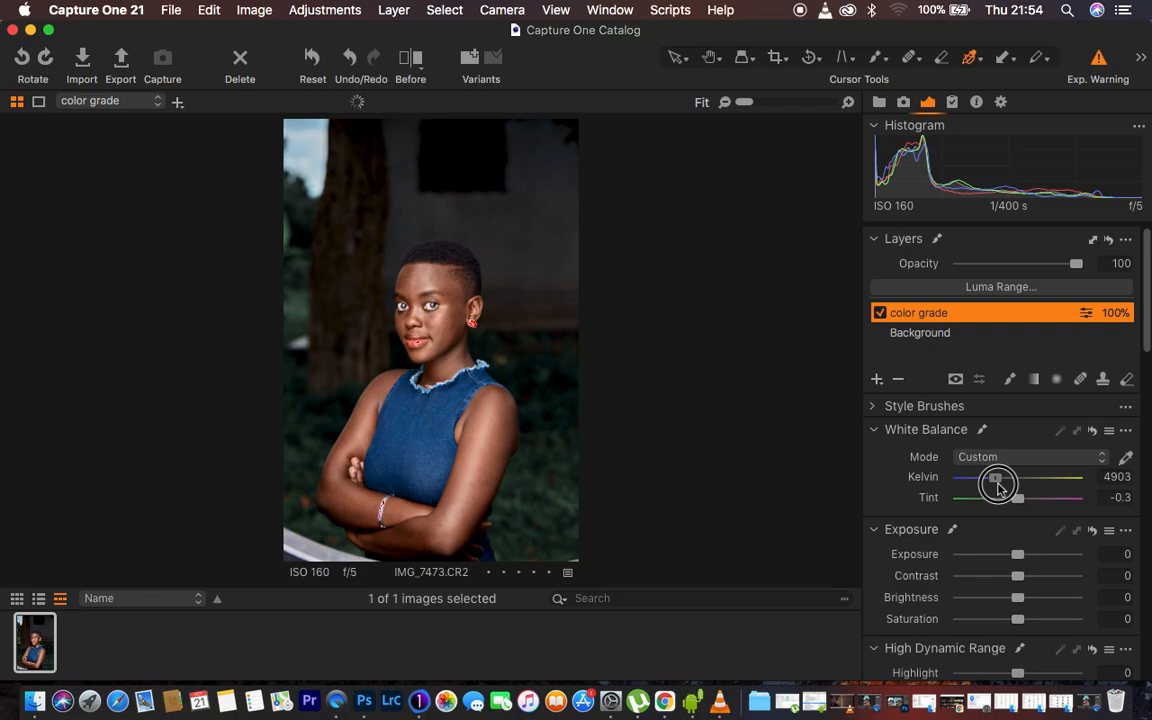
{"action": "left_click_drag", "start_coordinate": [998, 487], "coordinate": [996, 487]}
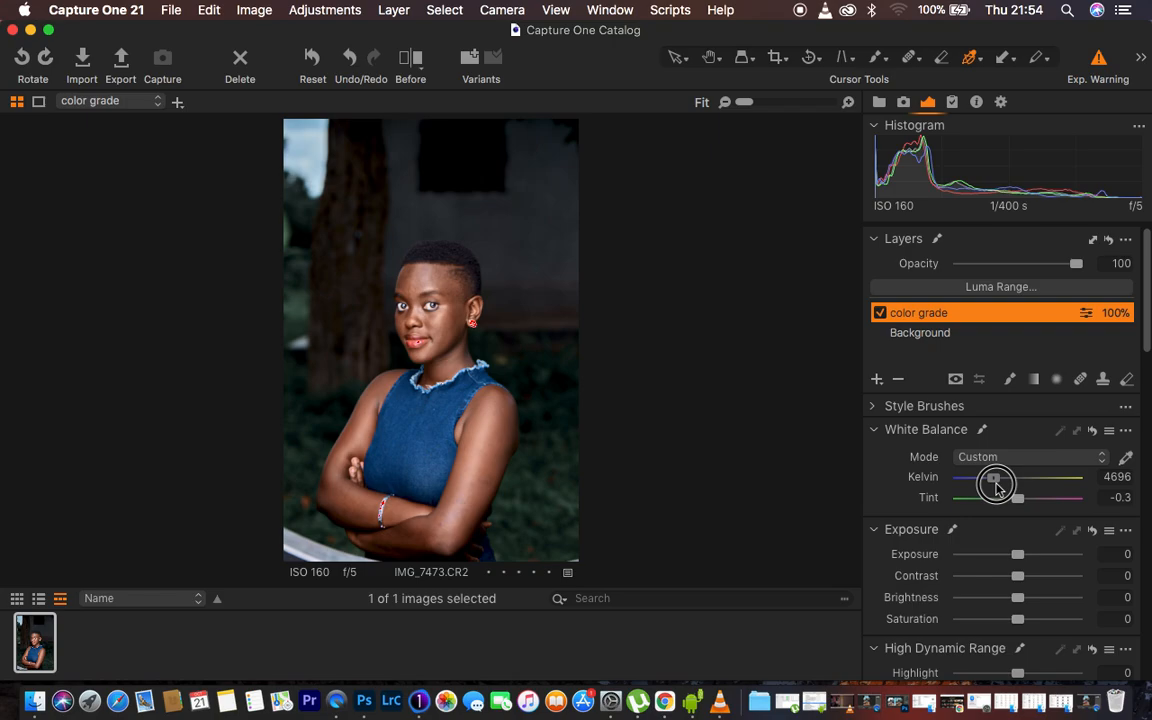
{"action": "left_click_drag", "start_coordinate": [996, 486], "coordinate": [994, 480]}
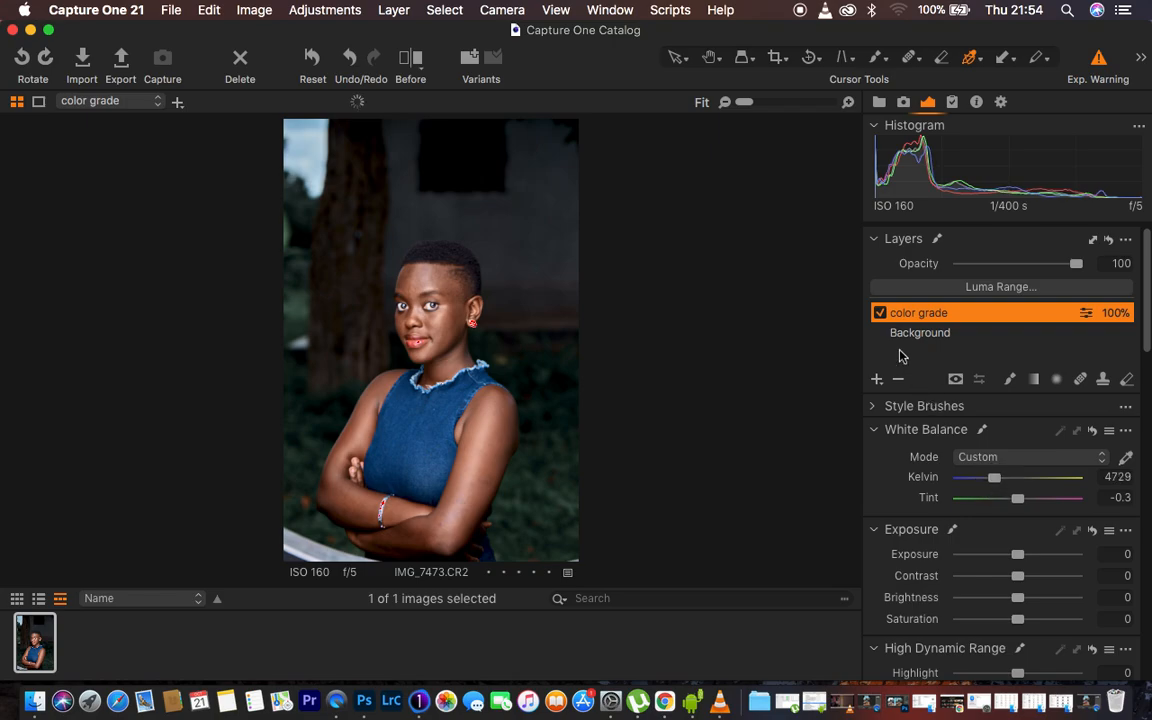
Check the cooler white balance by switching the color grade layer off and on, leaving it enabled
{"action": "left_click", "coordinate": [880, 314]}
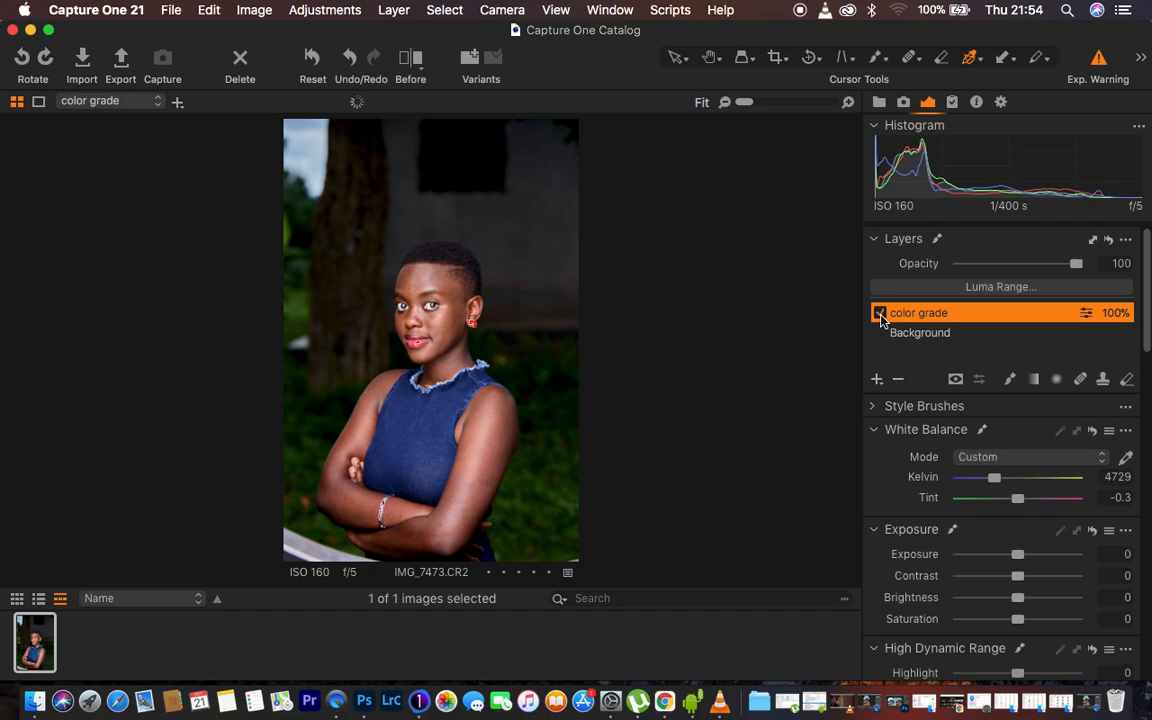
{"action": "left_click", "coordinate": [880, 315]}
{"action": "left_click", "coordinate": [880, 315]}
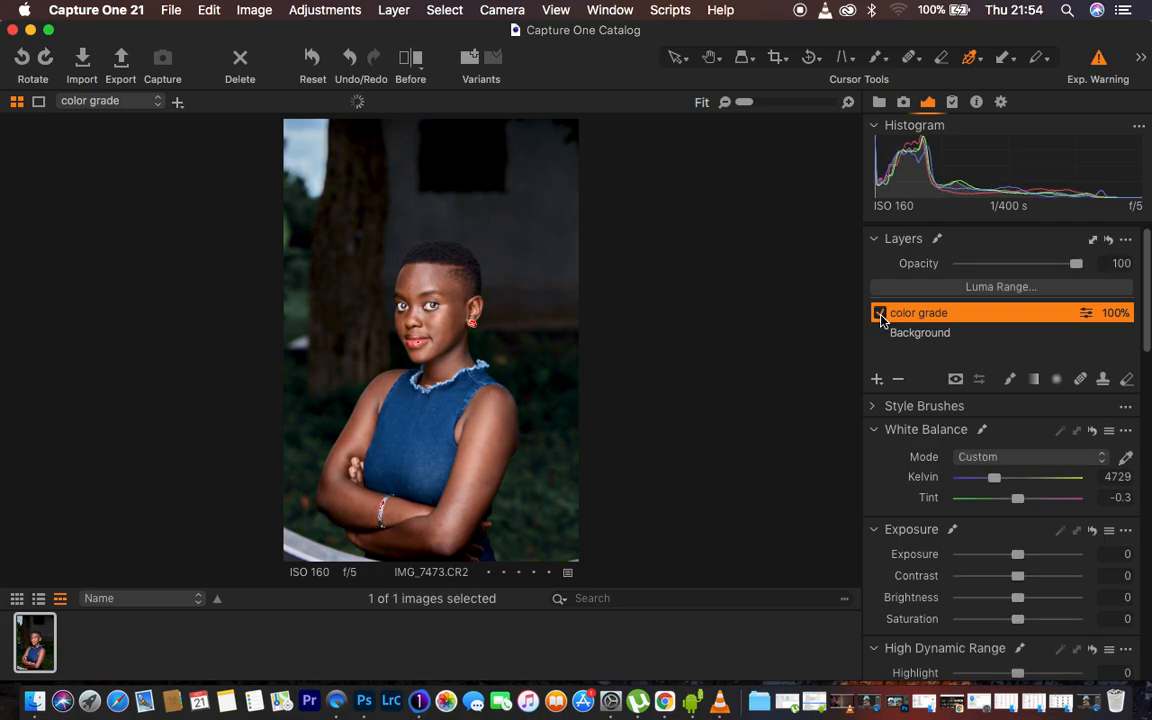
{"action": "left_click", "coordinate": [880, 314]}
{"action": "left_click", "coordinate": [880, 314]}
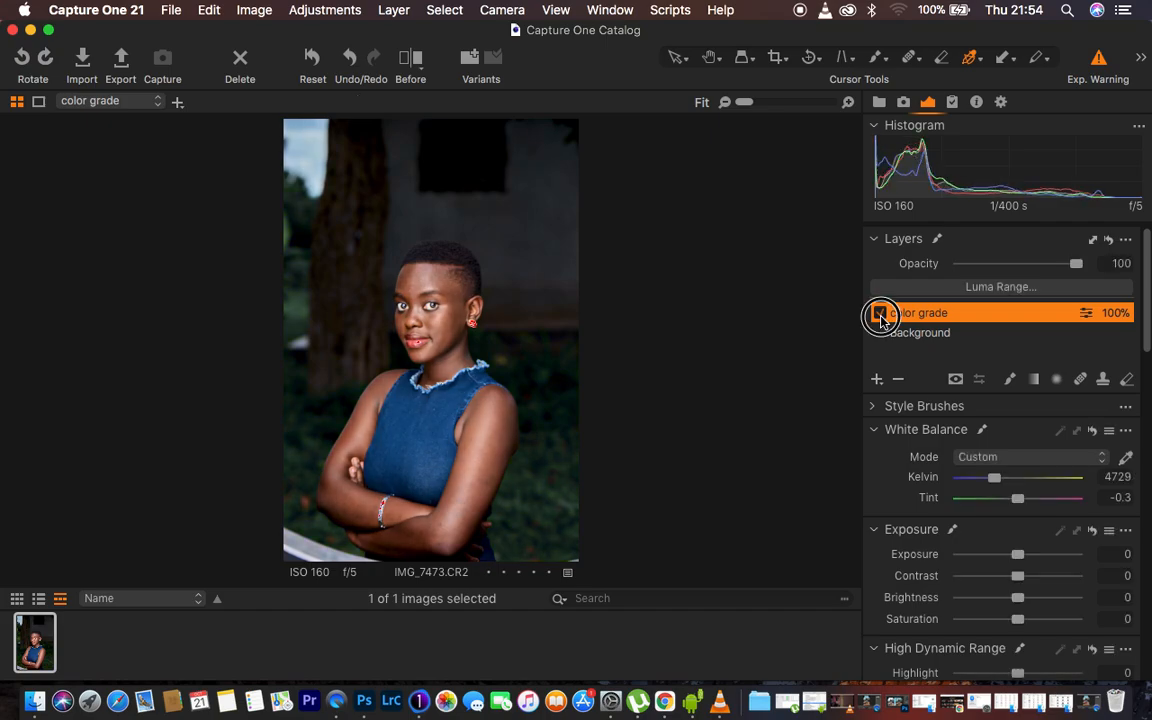
{"action": "left_click", "coordinate": [880, 314]}
{"action": "left_click", "coordinate": [880, 314]}
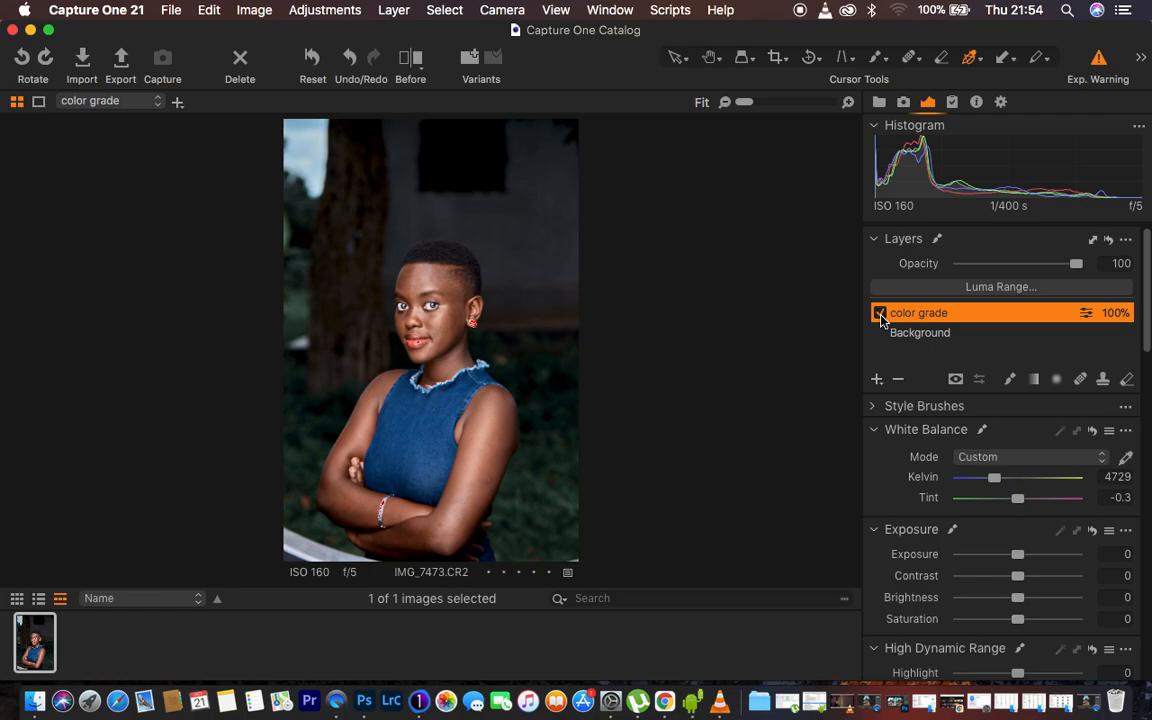
Erase the color grade layer's mask over the lips to bring back their original pink color
{"action": "key", "text": "super+plus"}
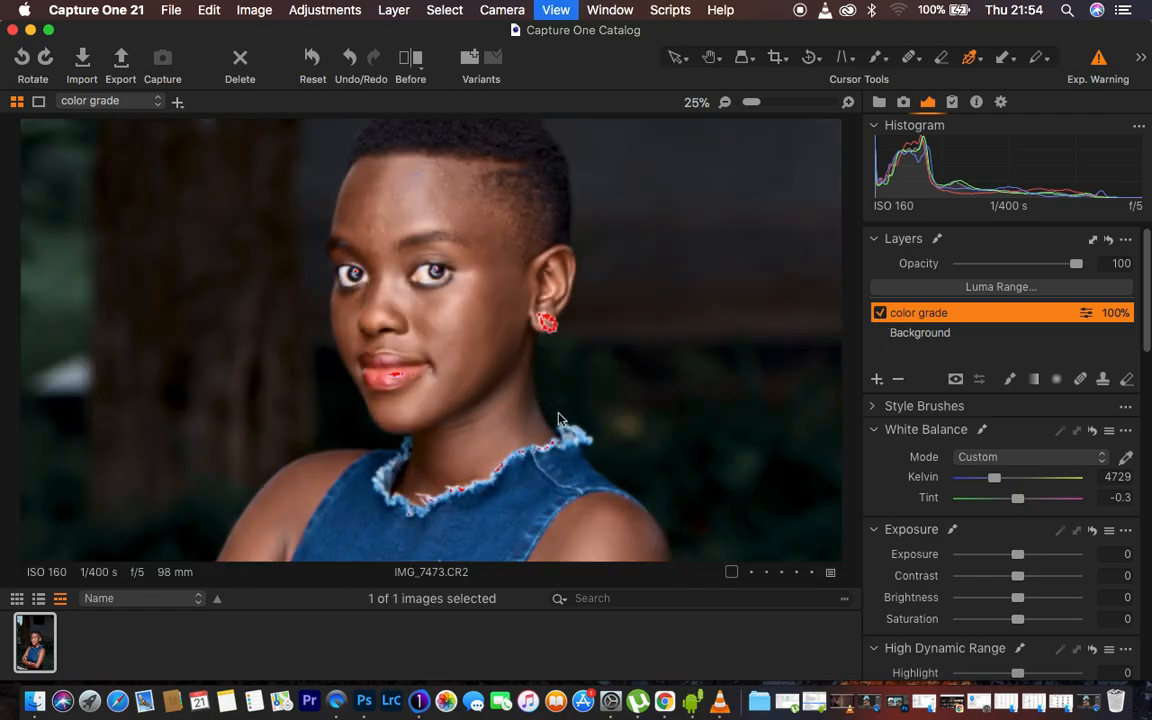
{"action": "key", "text": "super+plus"}
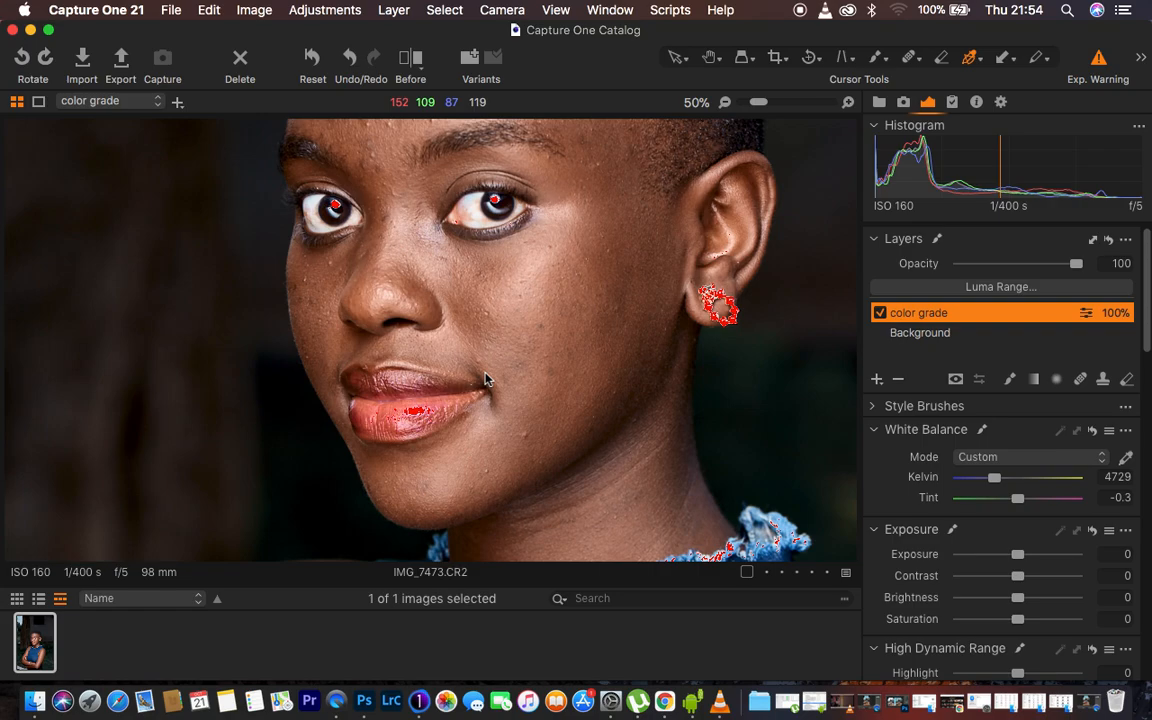
{"action": "left_click", "coordinate": [1127, 384]}
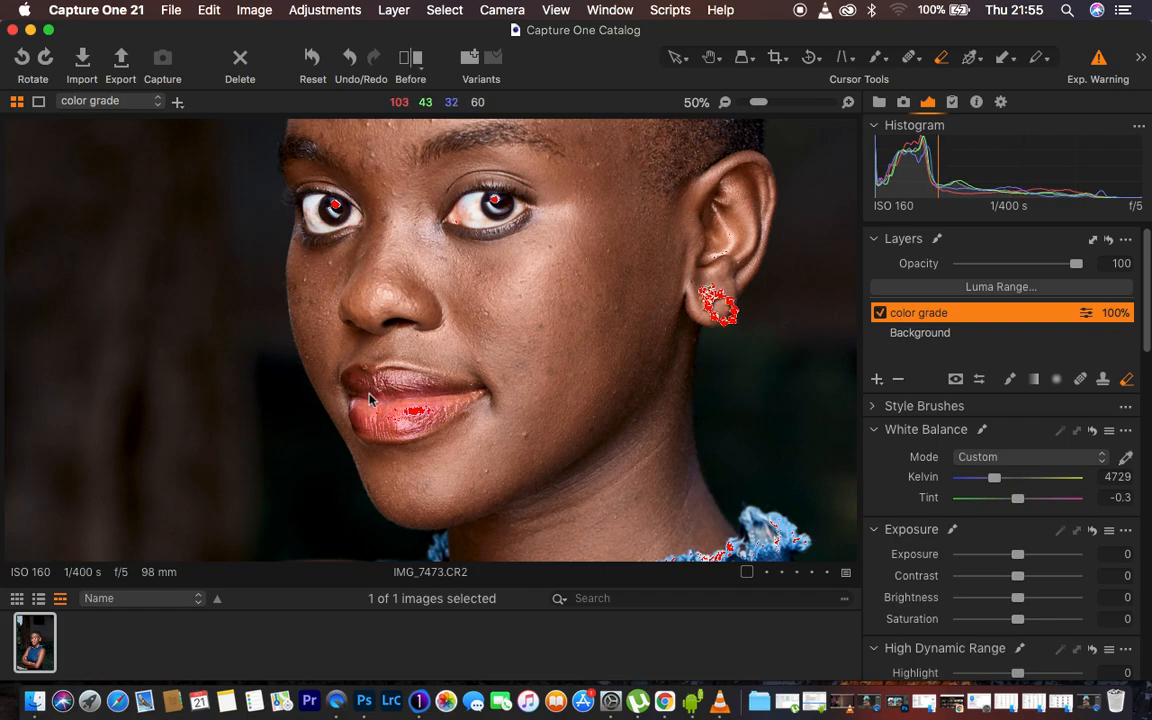
{"action": "mouse_move", "coordinate": [371, 402]}
{"action": "left_mouse_down"}
{"action": "mouse_move", "coordinate": [415, 407]}
{"action": "mouse_move", "coordinate": [377, 416]}
{"action": "mouse_move", "coordinate": [415, 407]}
{"action": "mouse_move", "coordinate": [377, 390]}
{"action": "mouse_move", "coordinate": [472, 394]}
{"action": "mouse_move", "coordinate": [423, 425]}
{"action": "mouse_move", "coordinate": [371, 426]}
{"action": "mouse_move", "coordinate": [354, 384]}
{"action": "mouse_move", "coordinate": [363, 380]}
{"action": "mouse_move", "coordinate": [468, 395]}
{"action": "mouse_move", "coordinate": [350, 380]}
{"action": "mouse_move", "coordinate": [366, 399]}
{"action": "mouse_move", "coordinate": [388, 396]}
{"action": "mouse_move", "coordinate": [366, 407]}
{"action": "mouse_move", "coordinate": [369, 421]}
{"action": "mouse_move", "coordinate": [407, 421]}
{"action": "mouse_move", "coordinate": [370, 393]}
{"action": "mouse_move", "coordinate": [464, 396]}
{"action": "mouse_move", "coordinate": [420, 420]}
{"action": "mouse_move", "coordinate": [383, 420]}
{"action": "mouse_move", "coordinate": [356, 384]}
{"action": "mouse_move", "coordinate": [465, 396]}
{"action": "mouse_move", "coordinate": [414, 422]}
{"action": "mouse_move", "coordinate": [380, 419]}
{"action": "mouse_move", "coordinate": [357, 391]}
{"action": "mouse_move", "coordinate": [423, 390]}
{"action": "left_mouse_up"}
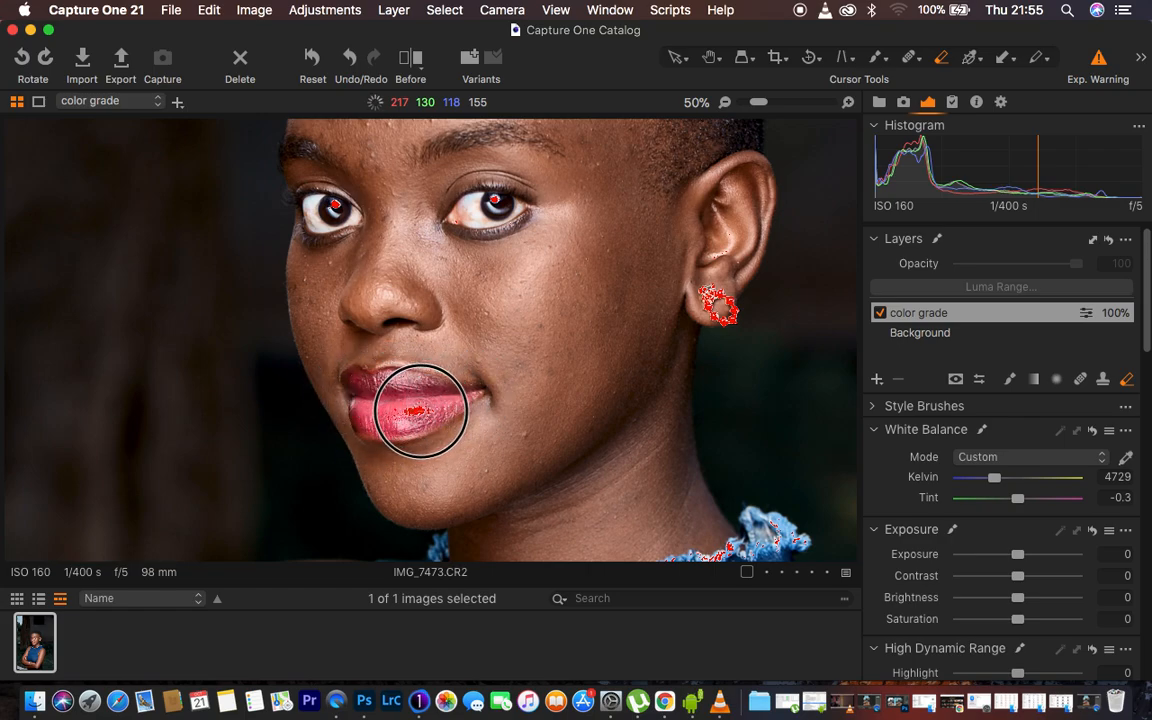
{"action": "mouse_move", "coordinate": [403, 423]}
{"action": "left_mouse_down"}
{"action": "mouse_move", "coordinate": [478, 395]}
{"action": "mouse_move", "coordinate": [399, 387]}
{"action": "mouse_move", "coordinate": [375, 397]}
{"action": "mouse_move", "coordinate": [375, 411]}
{"action": "mouse_move", "coordinate": [450, 399]}
{"action": "mouse_move", "coordinate": [416, 406]}
{"action": "mouse_move", "coordinate": [365, 391]}
{"action": "mouse_move", "coordinate": [362, 409]}
{"action": "mouse_move", "coordinate": [463, 399]}
{"action": "mouse_move", "coordinate": [380, 360]}
{"action": "left_mouse_up"}
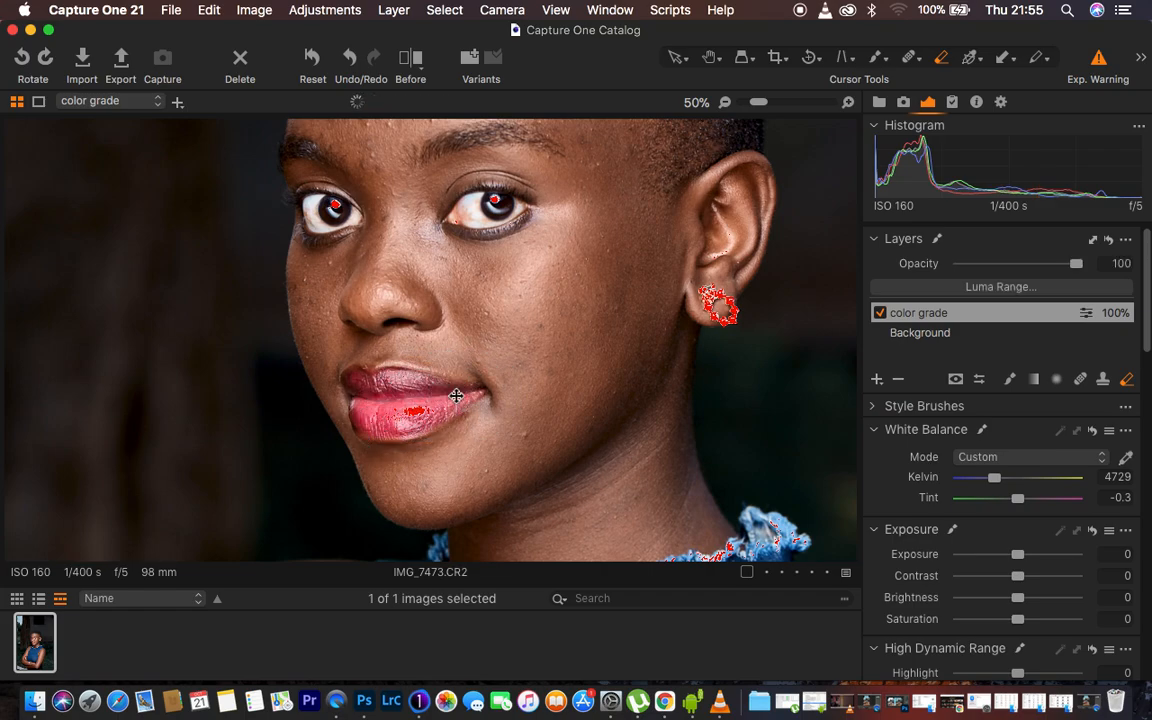
Lift the shadows slightly on the color grade layer by setting the High Dynamic Range Shadow value to 5
{"action": "key", "text": "super+minus"}
{"action": "key", "text": "super+minus"}
{"action": "key", "text": "super+minus"}
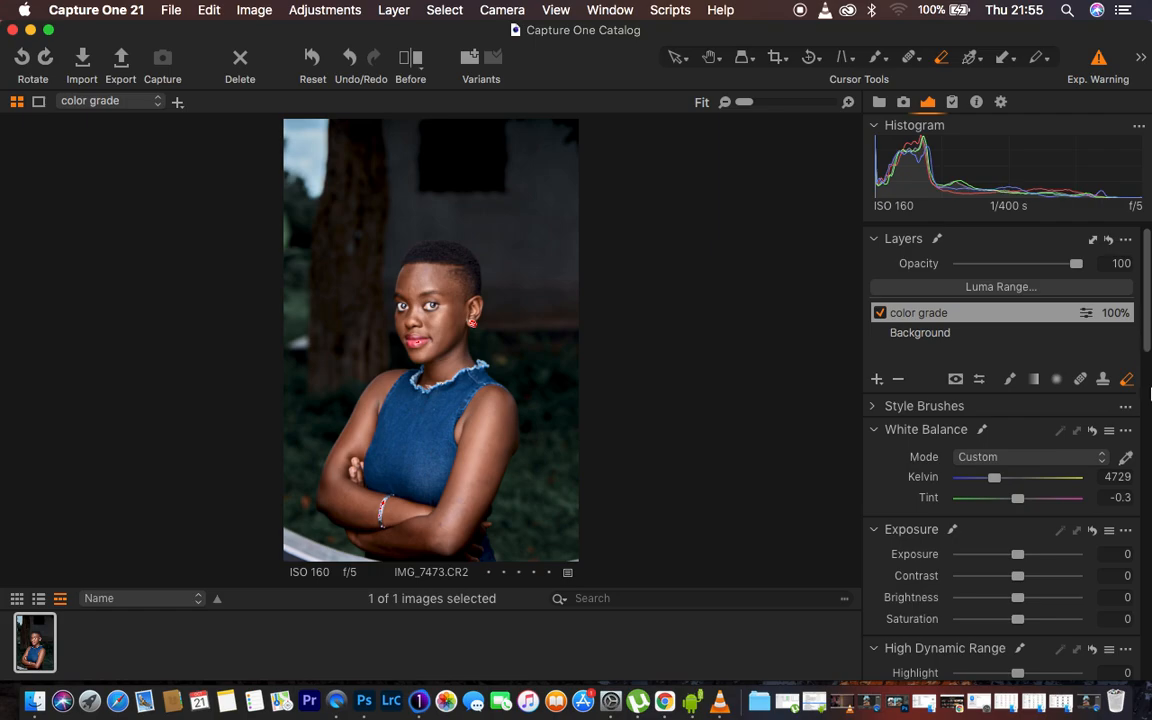
{"action": "scroll", "coordinate": [1045, 620], "scroll_direction": "down", "scroll_amount": 3}
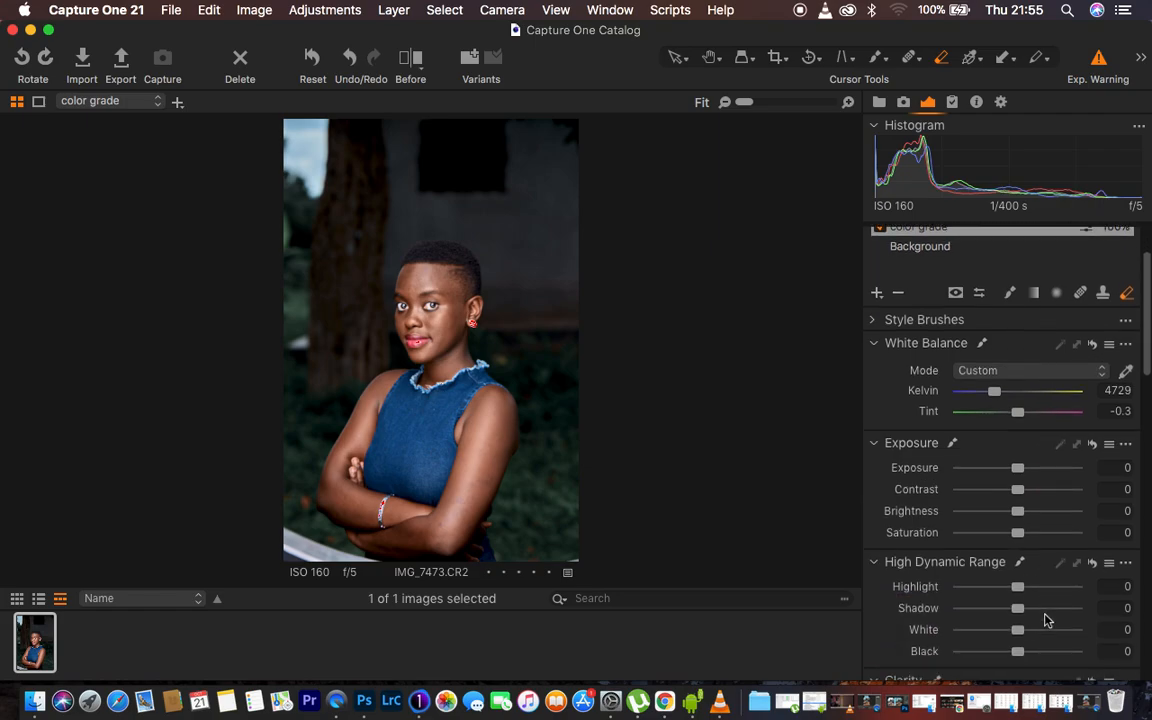
{"action": "left_click_drag", "start_coordinate": [1023, 607], "coordinate": [1021, 612]}
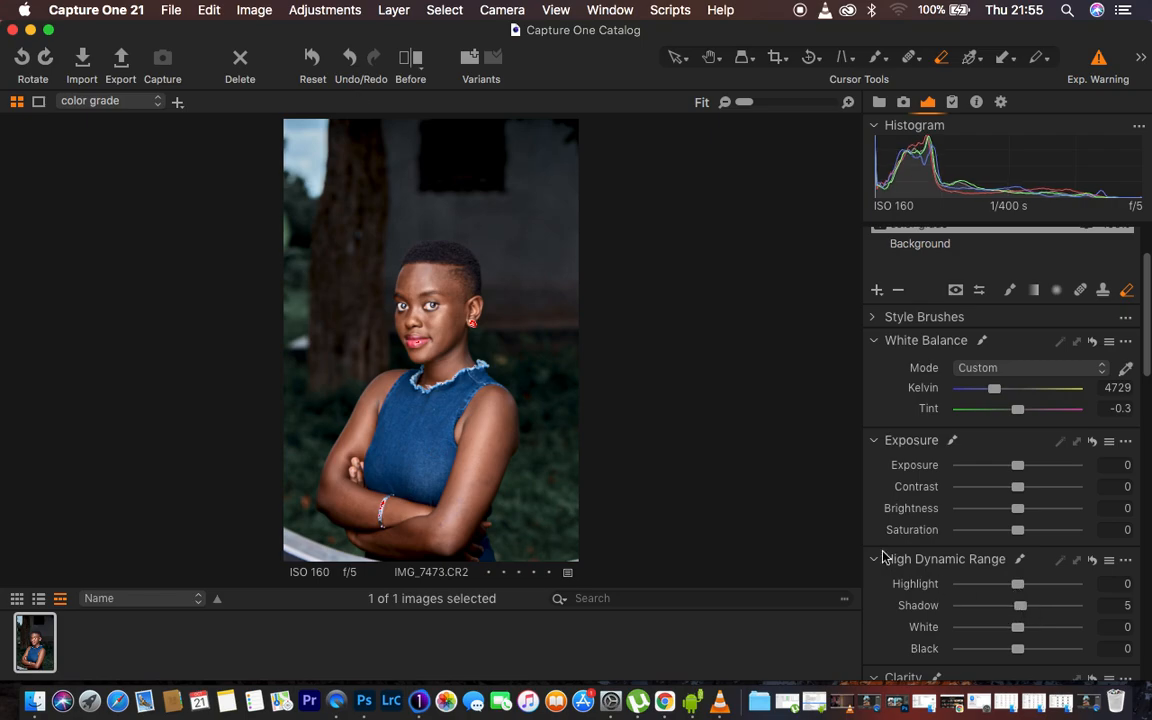
Compare the original and edited portrait with the split before/after view, moving the divider fully across, and turn the comparison off
{"action": "left_click", "coordinate": [415, 65]}
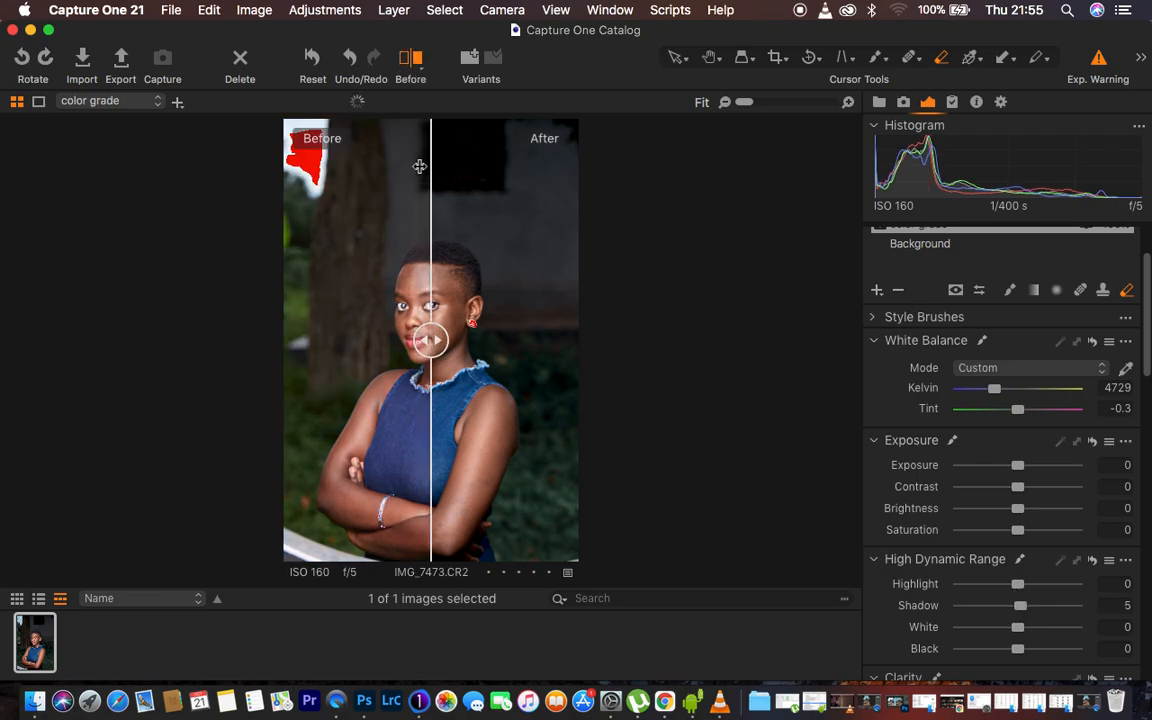
{"action": "left_click_drag", "start_coordinate": [429, 337], "coordinate": [231, 375]}
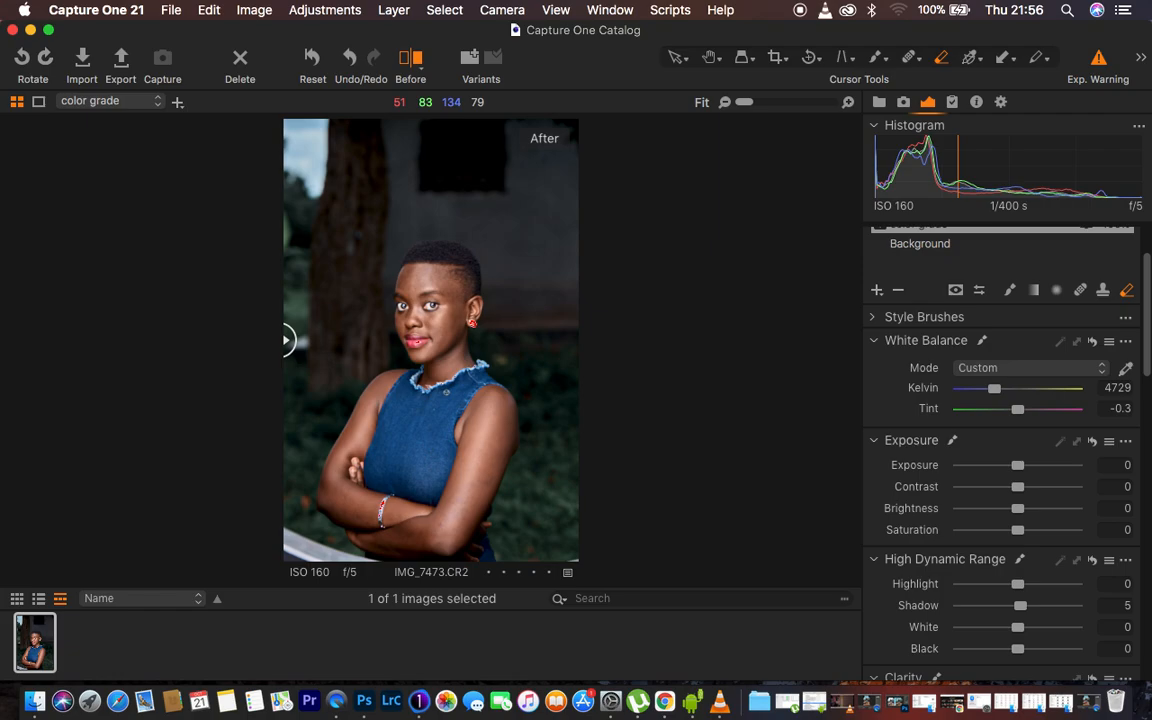
{"action": "left_click", "coordinate": [411, 60]}
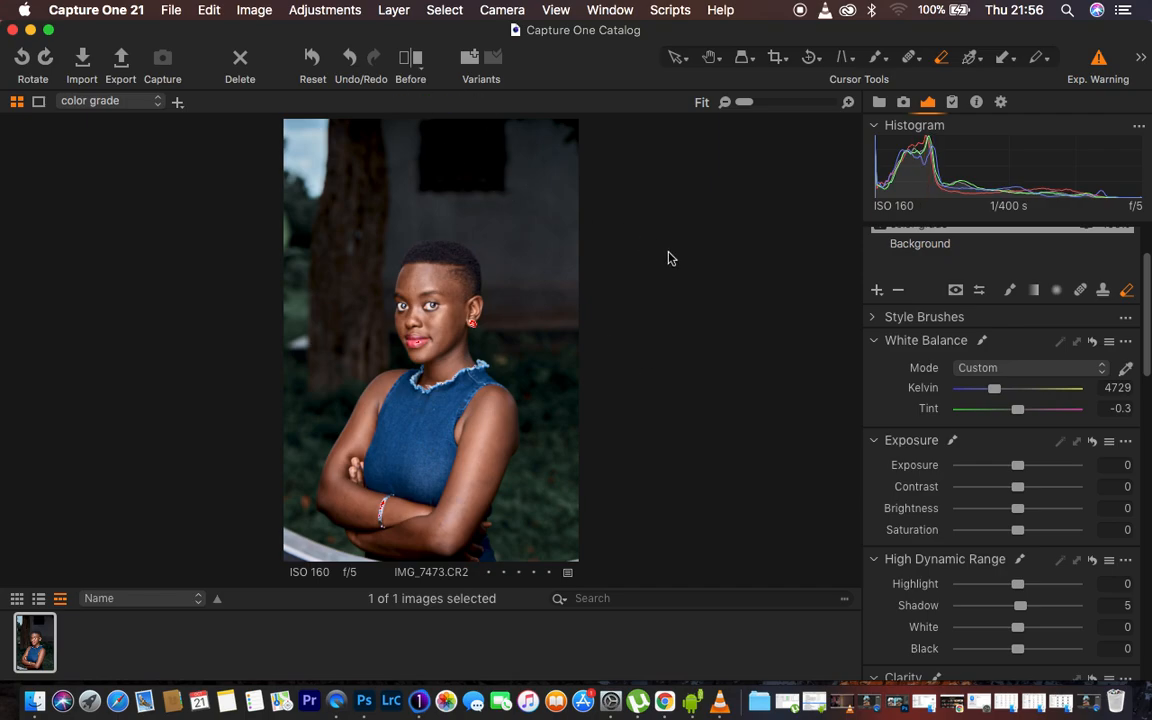
Send the portrait to Adobe Photoshop 2020 for editing as an uncompressed 16-bit TIFF in Adobe RGB (1998), 300 px/in, at 100% scale
{"action": "left_click", "coordinate": [252, 10]}
{"action": "mouse_move", "coordinate": [352, 197]}
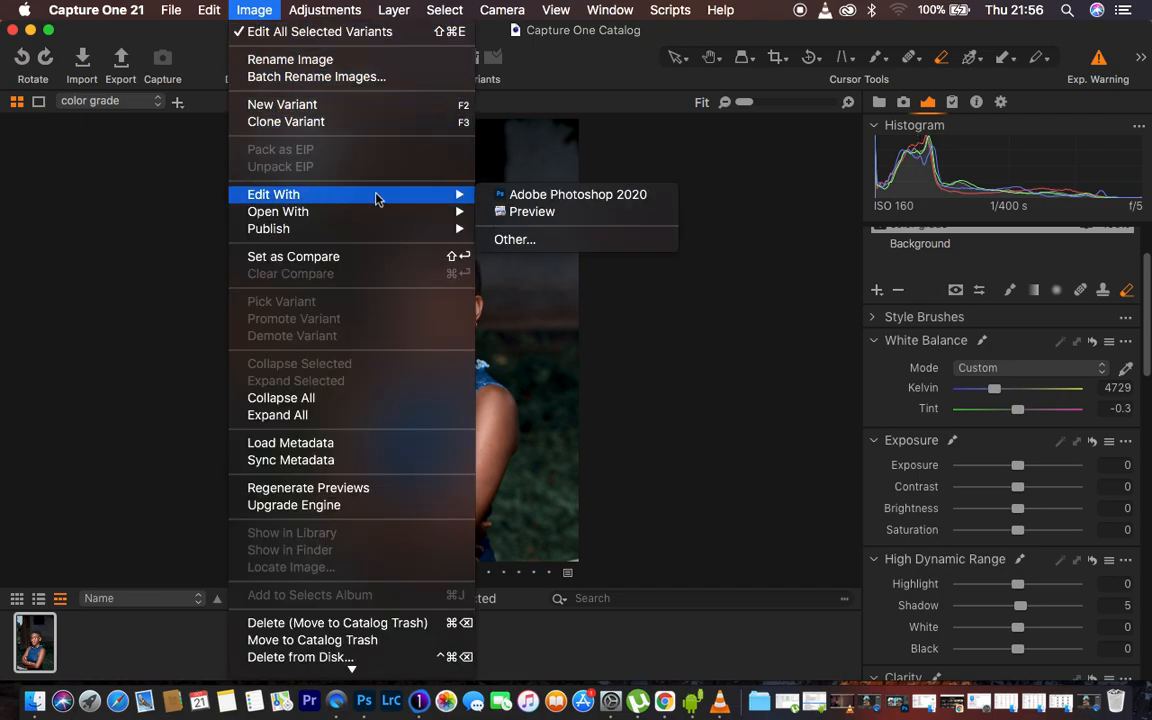
{"action": "left_click", "coordinate": [582, 199]}
{"action": "left_click", "coordinate": [507, 217]}
{"action": "left_click", "coordinate": [507, 217]}
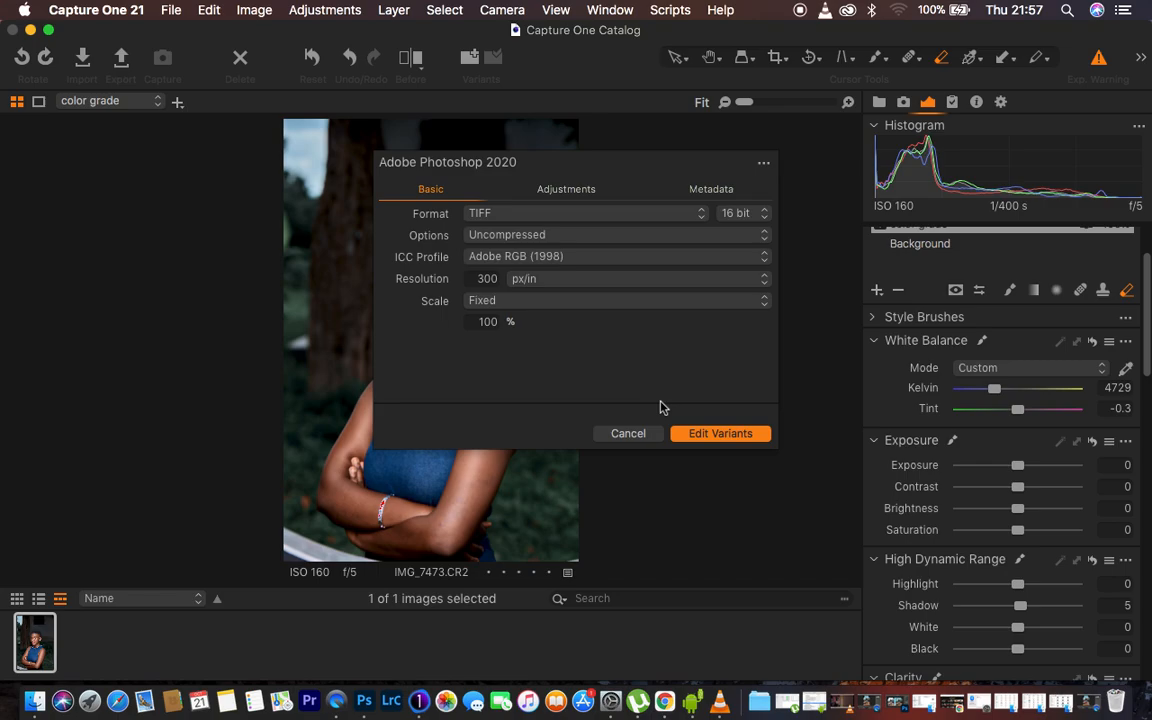
{"action": "left_click", "coordinate": [703, 434]}
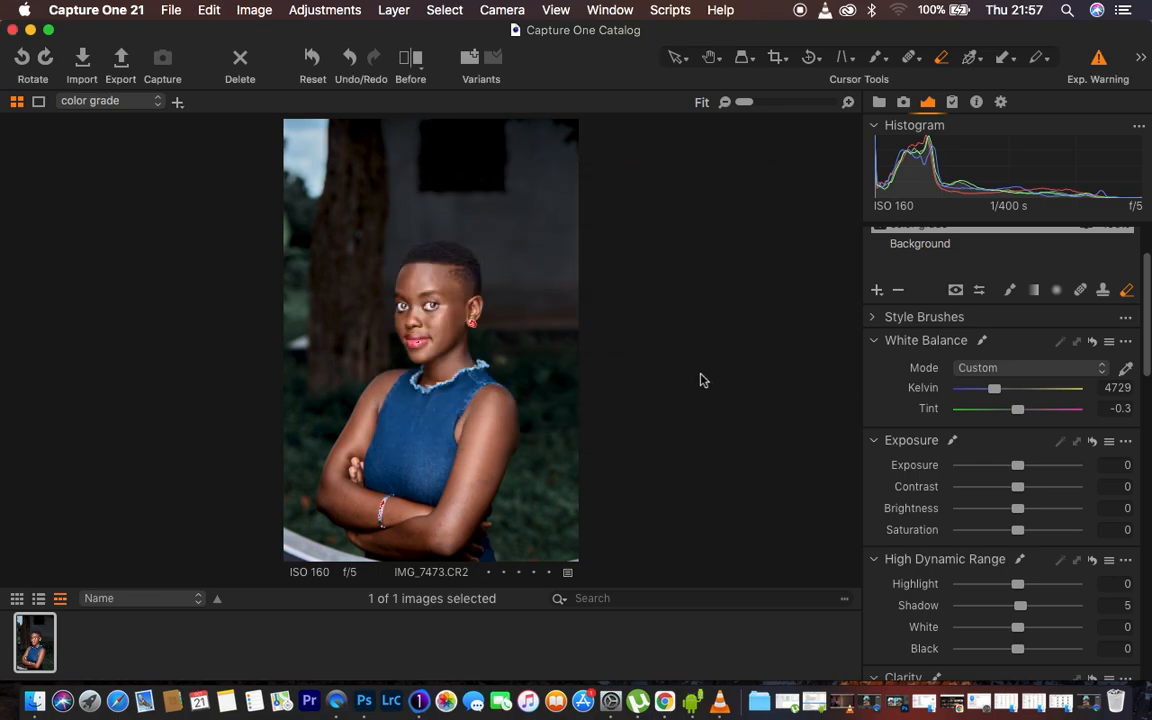